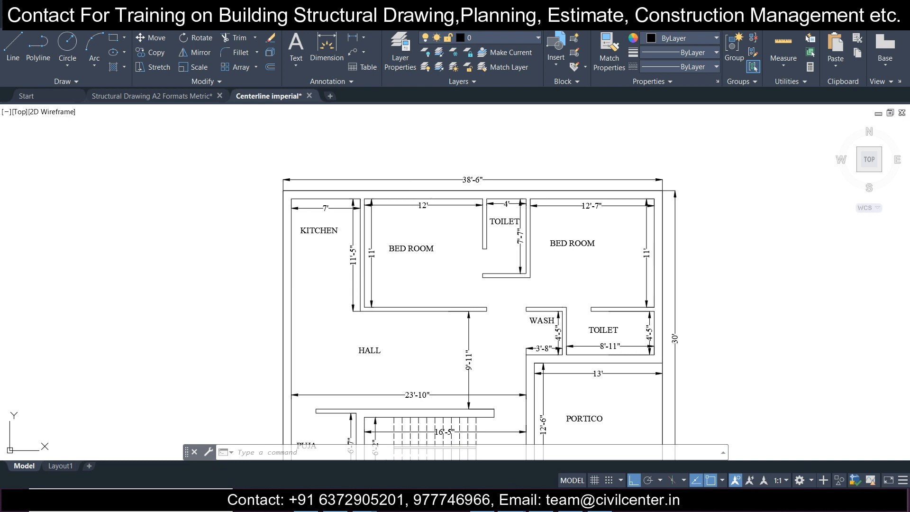
middle_click_drag(480, 316, 467, 248)
mouse_move(486, 279)
middle_mouse_down()
mouse_move(488, 264)
mouse_move(451, 318)
mouse_move(491, 299)
mouse_move(530, 322)
mouse_move(475, 308)
mouse_move(457, 335)
mouse_move(502, 325)
mouse_move(471, 344)
mouse_move(483, 323)
mouse_move(475, 343)
middle_mouse_up()
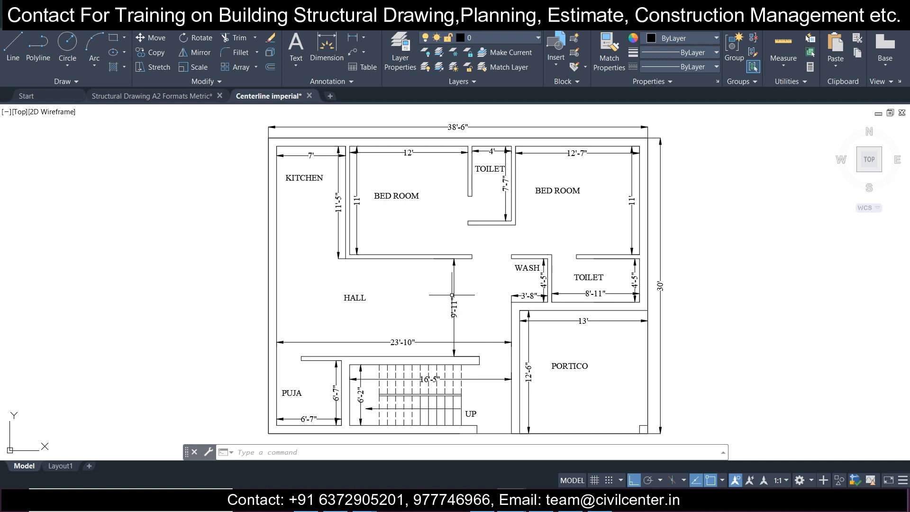
mouse_move(321, 283)
middle_mouse_down()
mouse_move(325, 254)
mouse_move(318, 270)
middle_mouse_up()
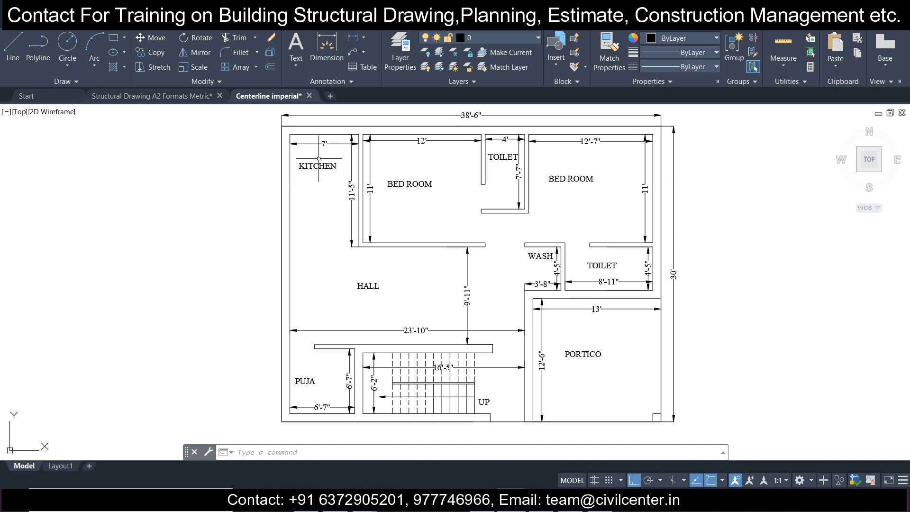
middle_click_drag(318, 158, 308, 166)
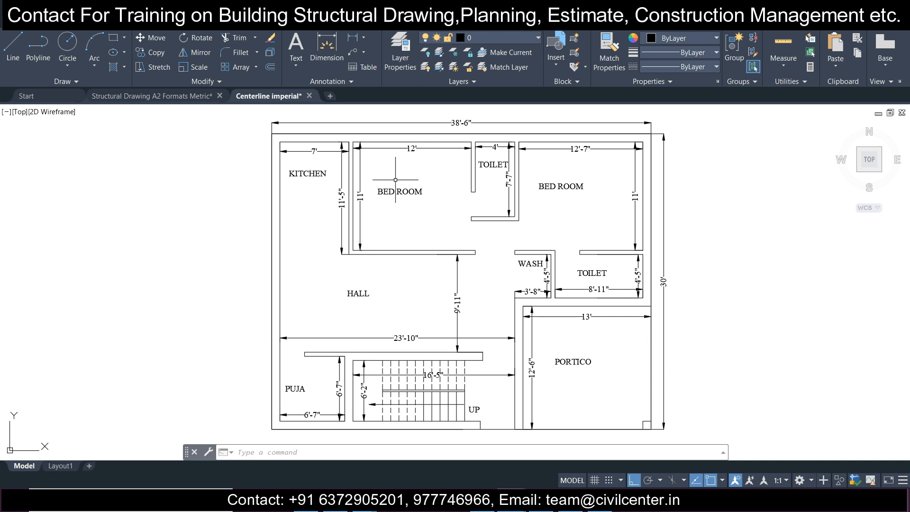
Draw a 10 by 10 inch rectangle outside the floor plan, near the kitchen's outer corner
left_click(114, 37)
middle_click_drag(245, 148, 272, 229)
scroll(273, 229, "up", 4)
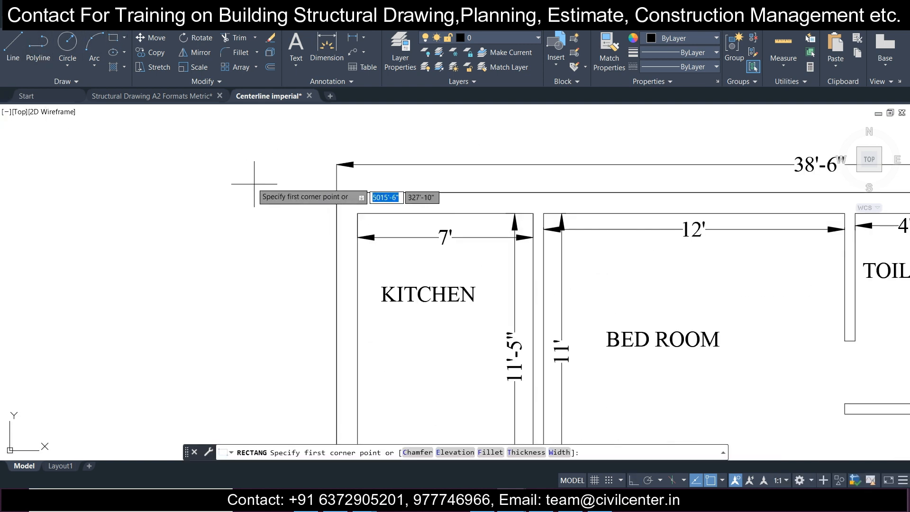
left_click(249, 179)
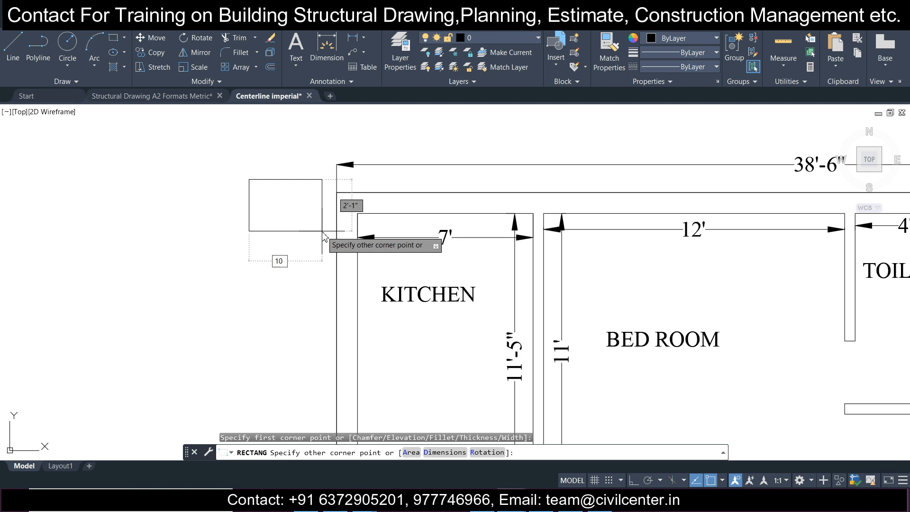
key("Tab")
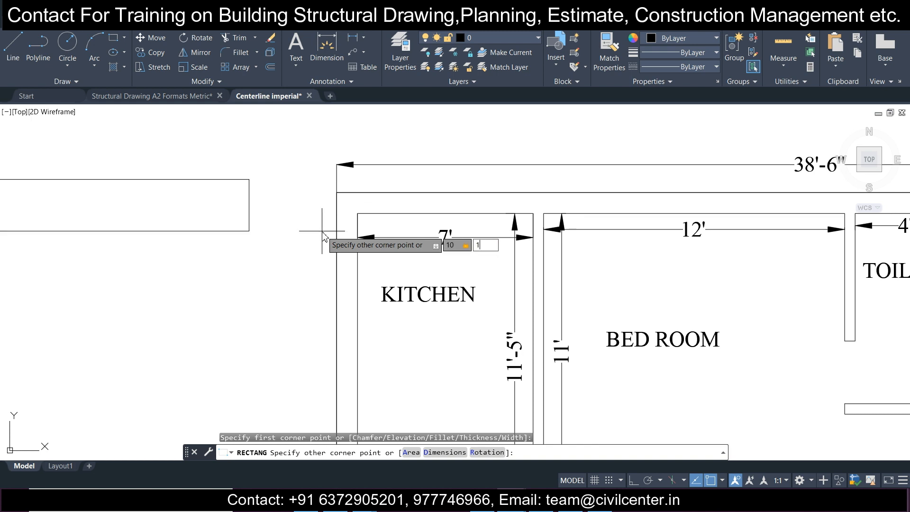
key("Return")
scroll(278, 192, "up", 1)
scroll(285, 185, "down", 5)
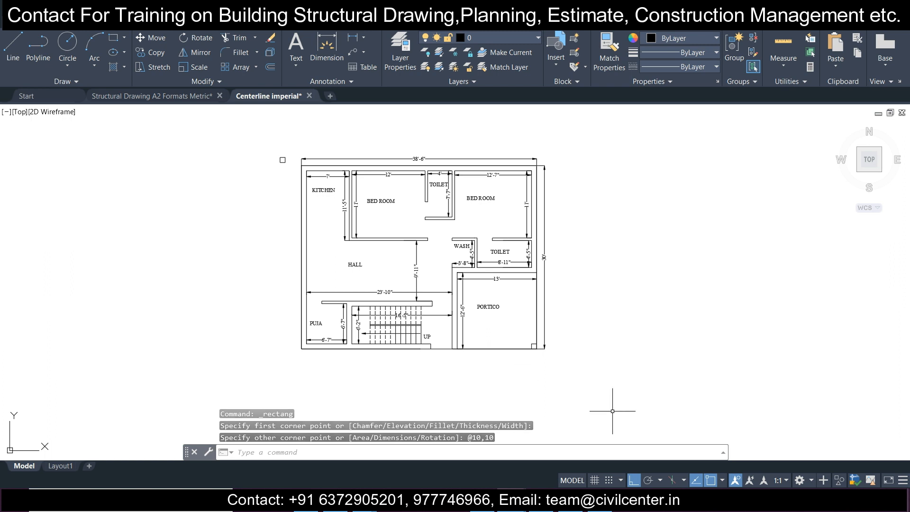
left_click(294, 144)
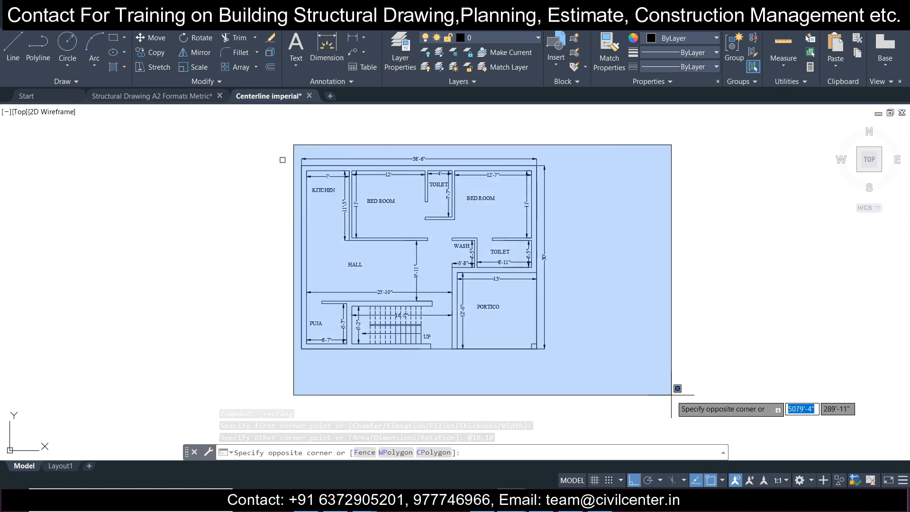
left_click(670, 394)
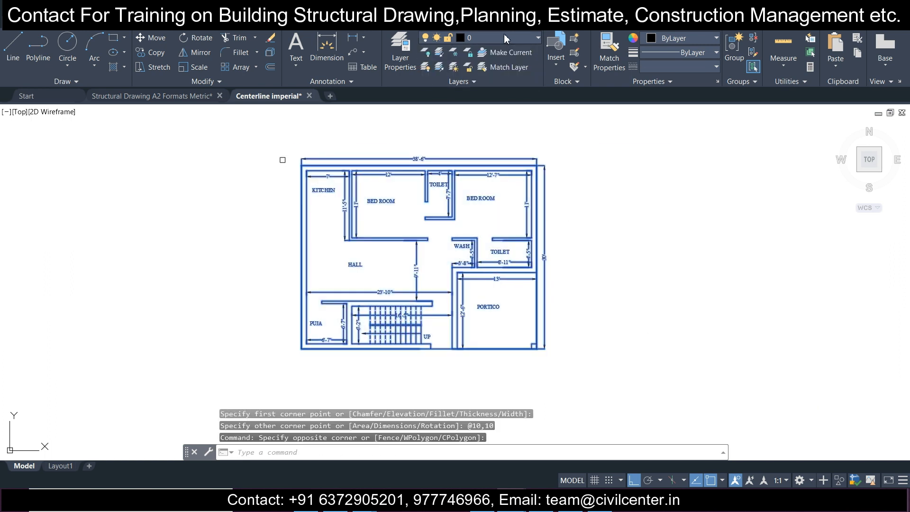
key("Escape")
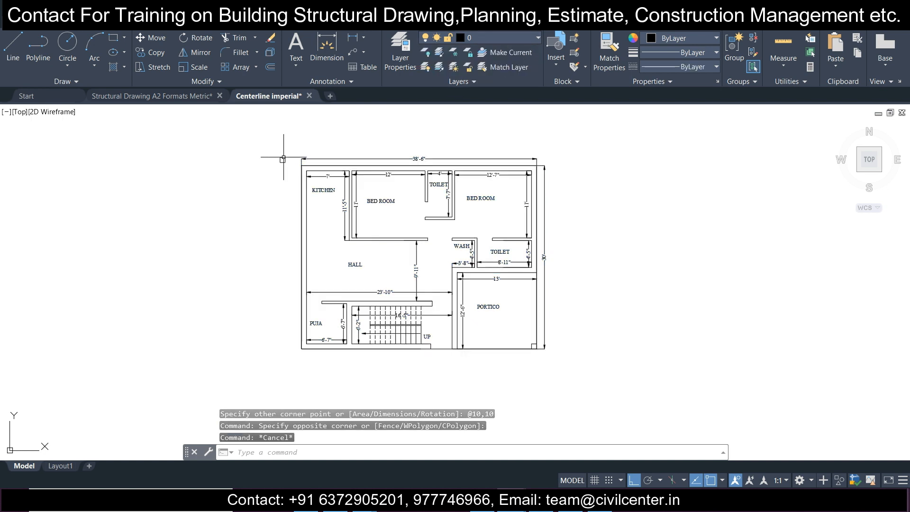
Fill the small square beside the plan with a Solid hatch
scroll(283, 157, "up", 3)
left_click(253, 143)
scroll(254, 146, "up", 2)
key("Escape")
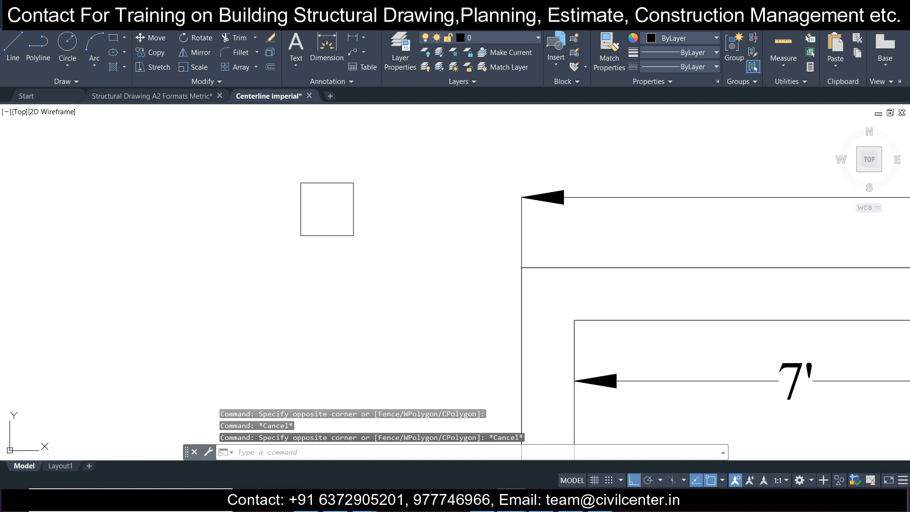
type("h")
key("Return")
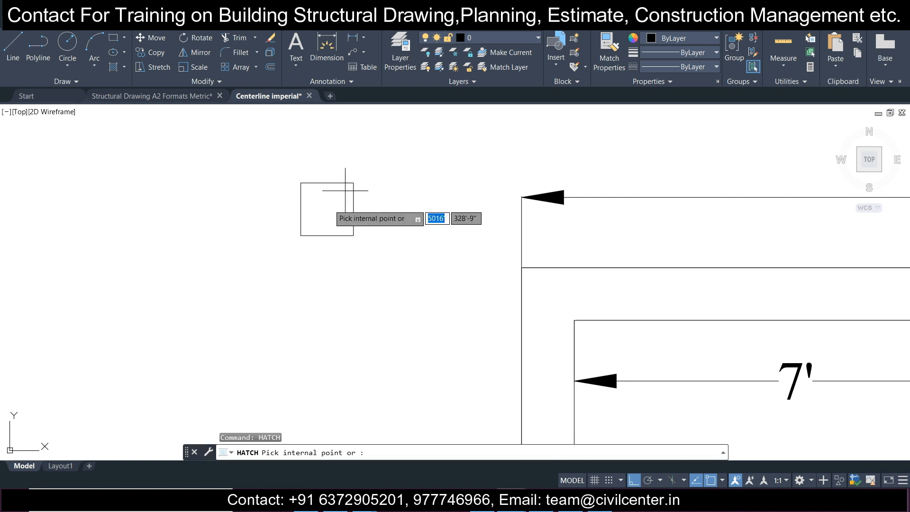
left_click(325, 206)
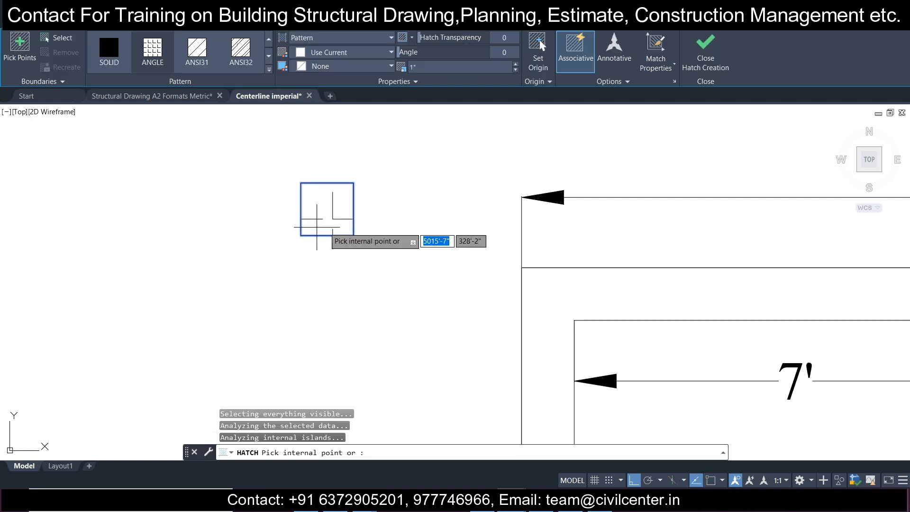
left_click(357, 66)
left_click(369, 38)
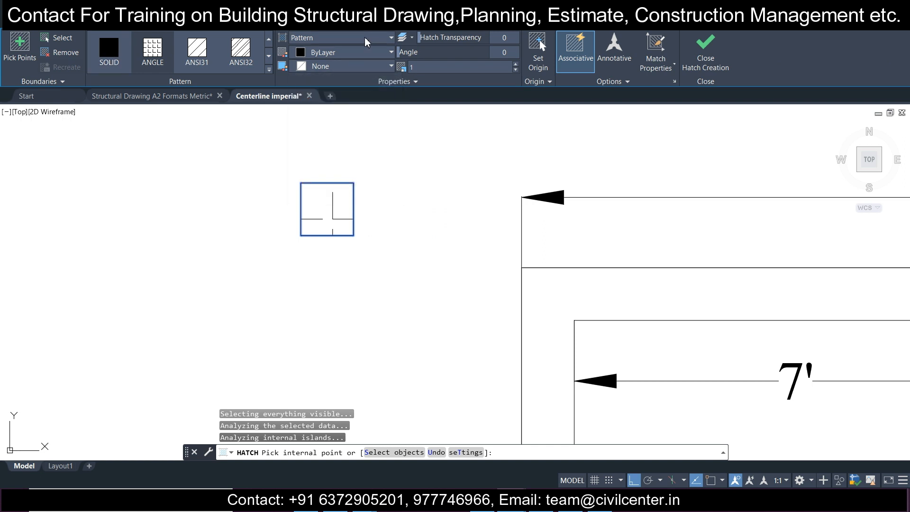
left_click(366, 41)
left_click(300, 51)
key("Escape")
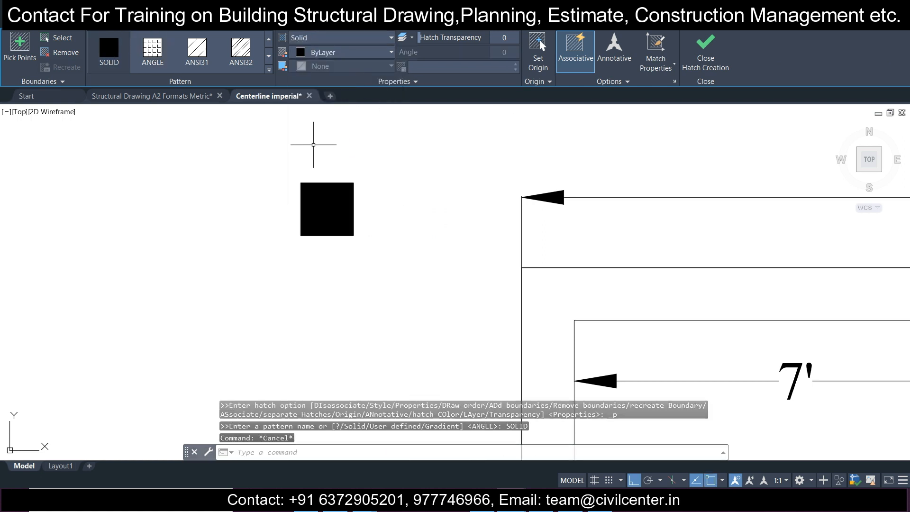
Copy the filled square column by its lower-right corner onto the outer wall corner at the kitchen, aligned with the inner wall corner
left_click(251, 151)
left_click(494, 323)
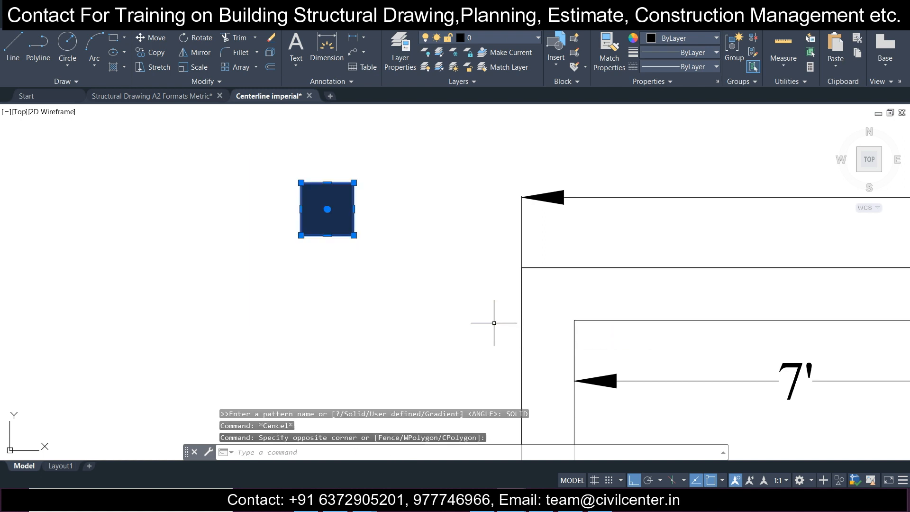
left_click(158, 54)
left_click(353, 235)
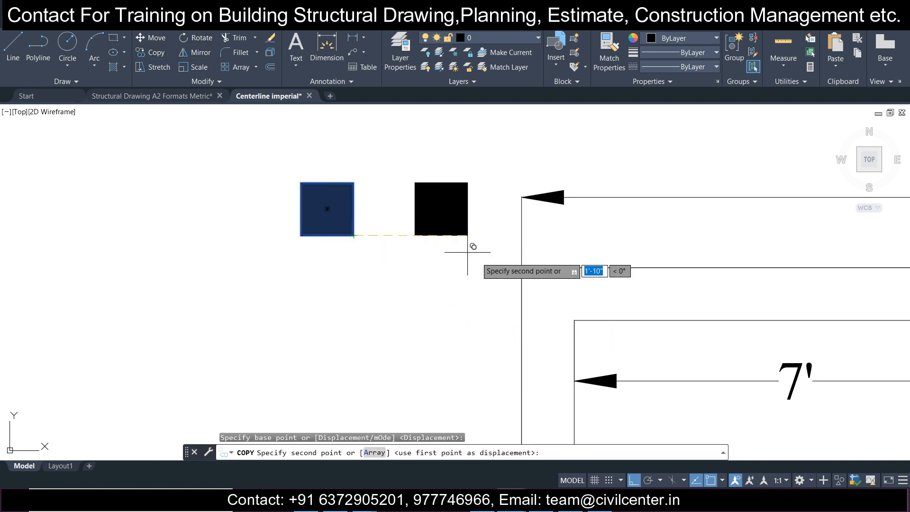
left_click(575, 320)
key("Escape")
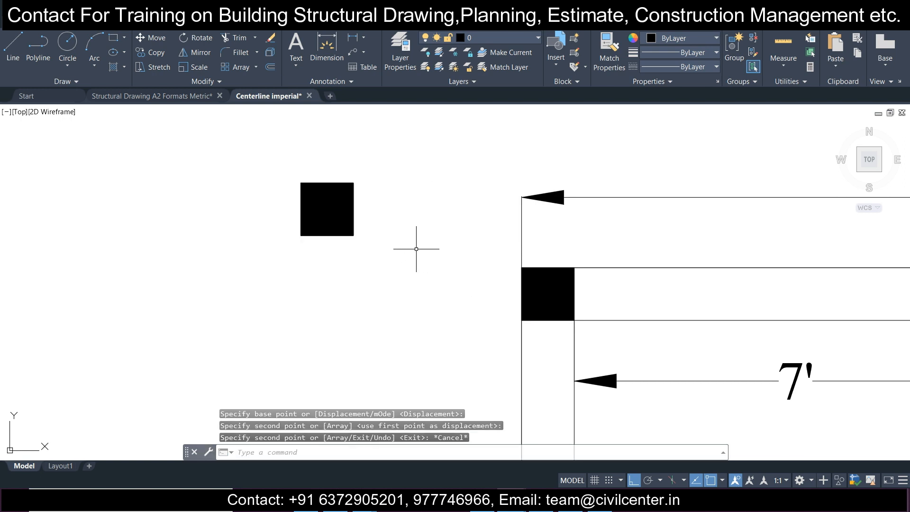
scroll(314, 177, "down", 6)
scroll(344, 190, "down", 2)
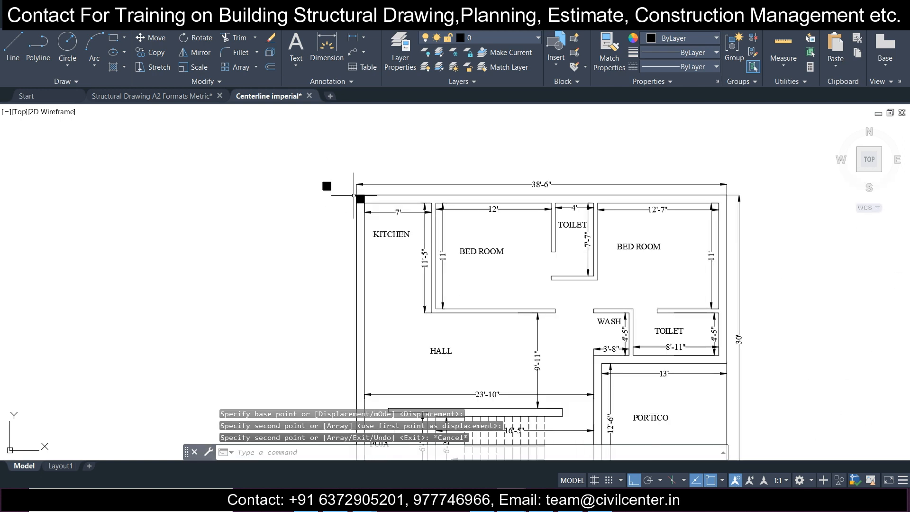
scroll(353, 194, "up", 3)
scroll(314, 179, "up", 2)
scroll(314, 179, "up", 1)
scroll(309, 189, "down", 4)
scroll(417, 207, "down", 2)
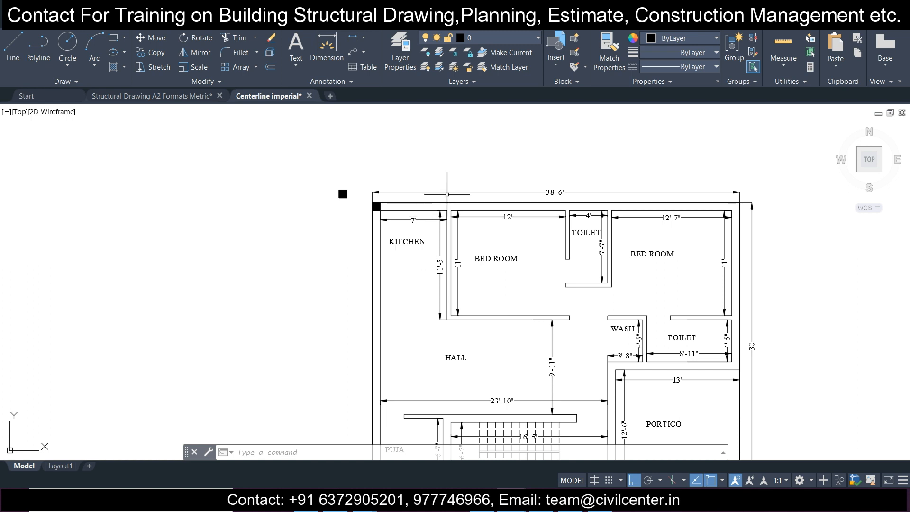
Copy the reference column by its lower-right corner to the inner wall corner at the upper right of the 12'-7" bedroom
scroll(404, 203, "up", 3)
left_click(275, 205)
left_click(223, 163)
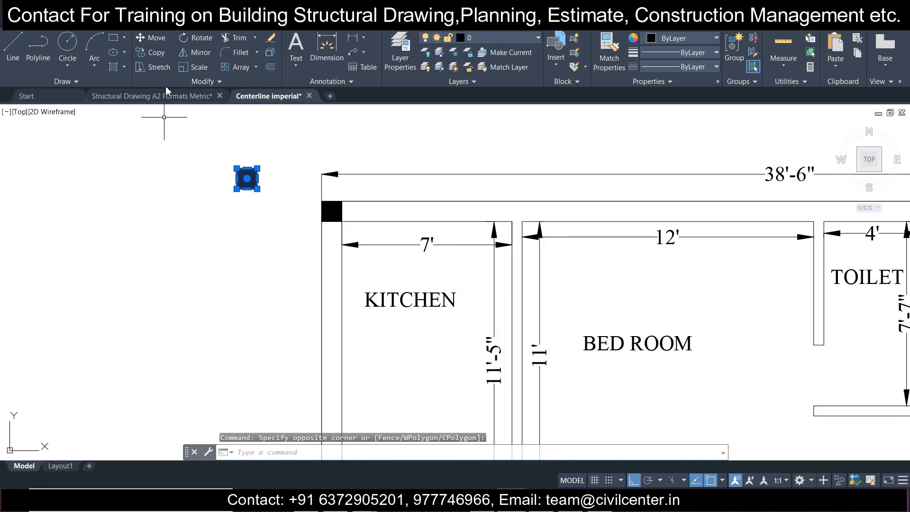
left_click(147, 53)
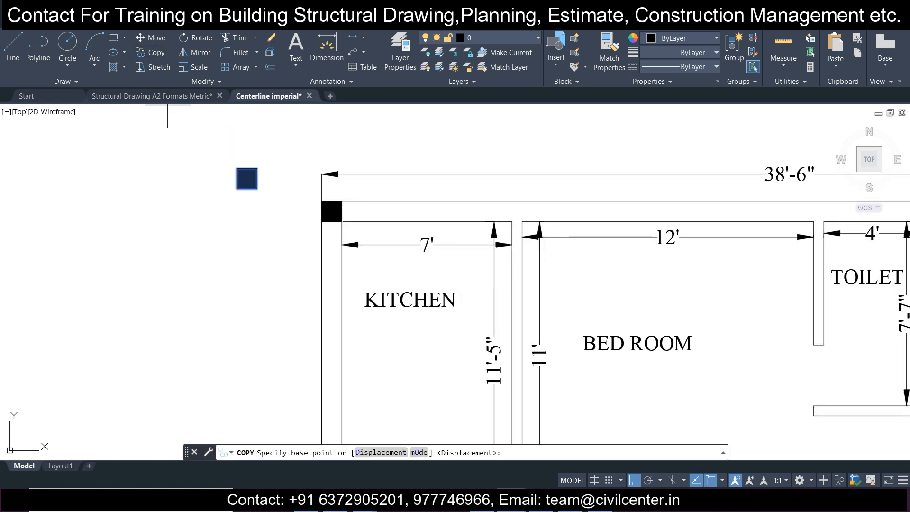
left_click(253, 187)
scroll(237, 161, "down", 4)
scroll(469, 159, "up", 5)
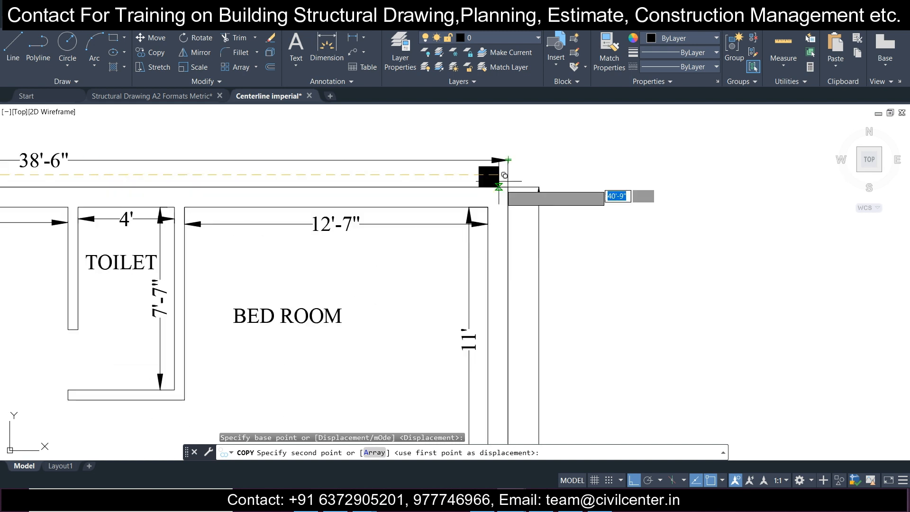
left_click(488, 207)
key("Escape")
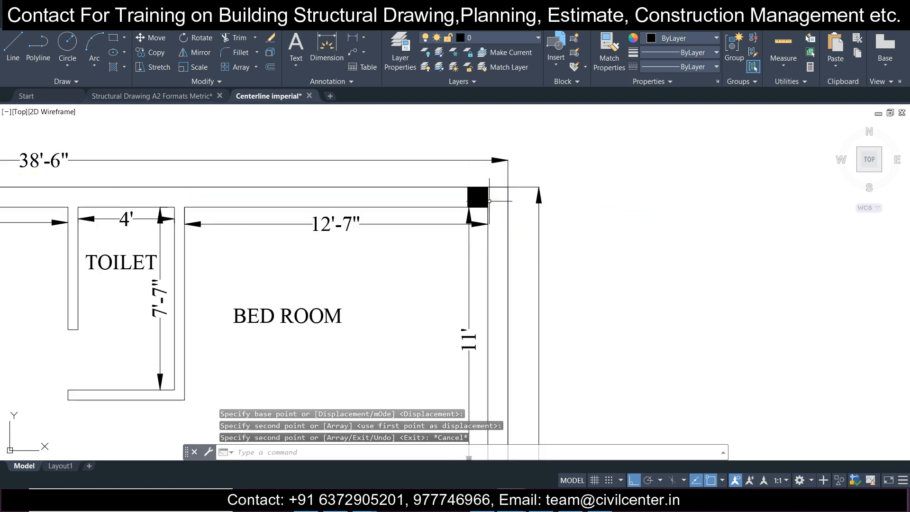
scroll(492, 197, "up", 4)
left_click(494, 195)
left_click(422, 178)
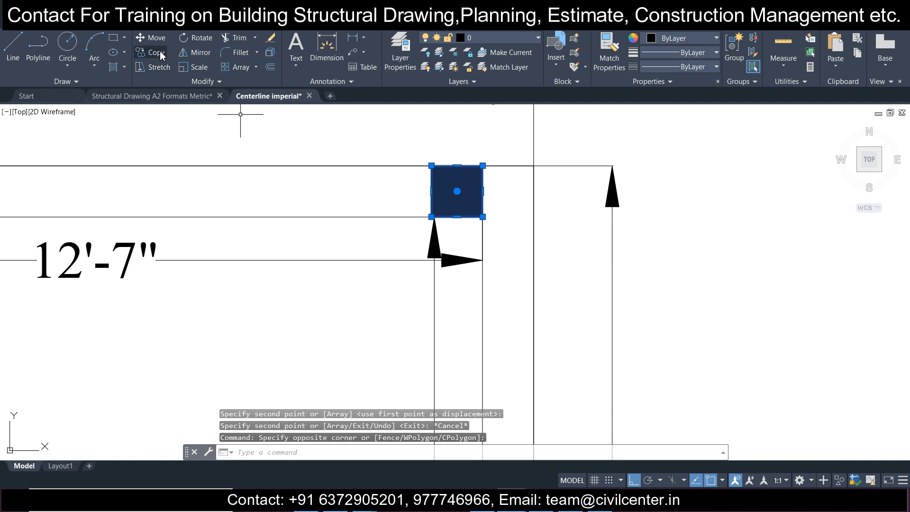
left_click(147, 52)
key("Escape")
Move the column at the 12'-7" bedroom's upper-right corner horizontally so it sits flush in the outer wall corner
left_click(493, 196)
left_click(405, 179)
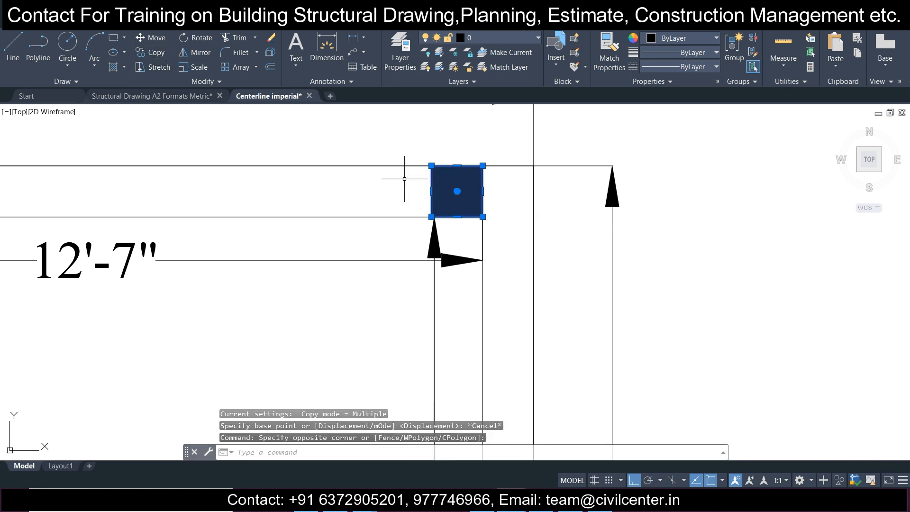
left_click(151, 38)
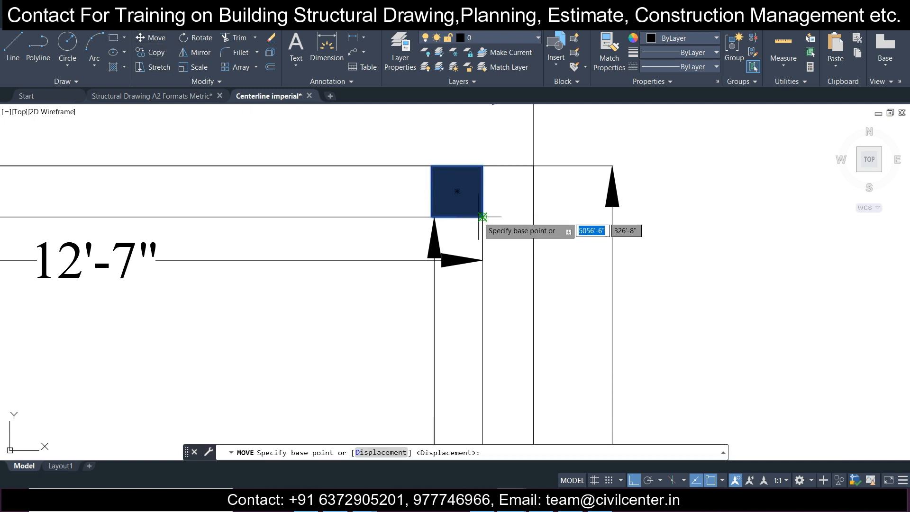
left_click(482, 216)
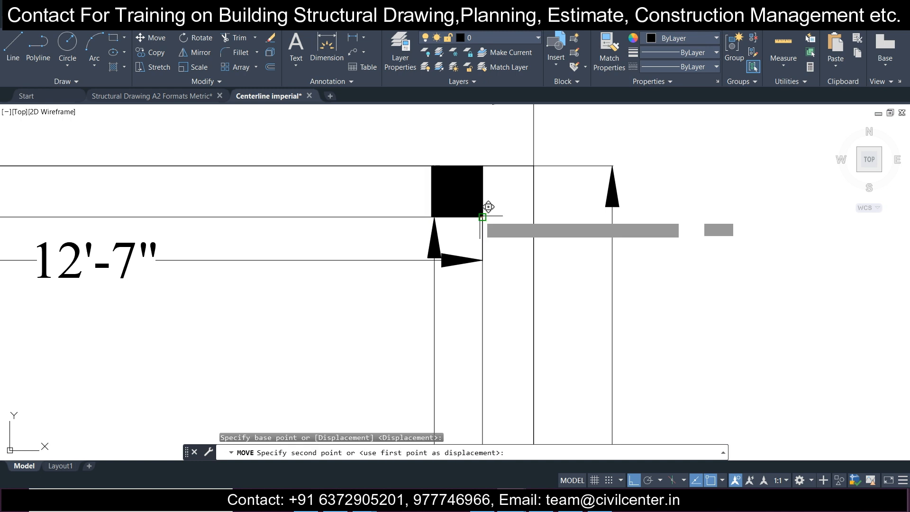
left_click(533, 216)
scroll(451, 205, "down", 6)
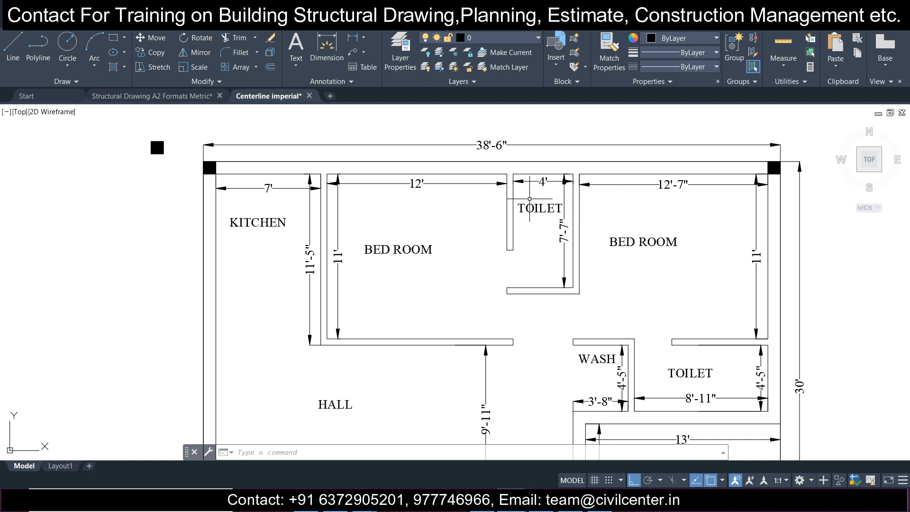
Copy the reference column by its centre onto the top outer wall, where the wall between the toilet and the 12'-7" bedroom meets it
scroll(172, 152, "up", 3)
left_click_drag(189, 171, 81, 121)
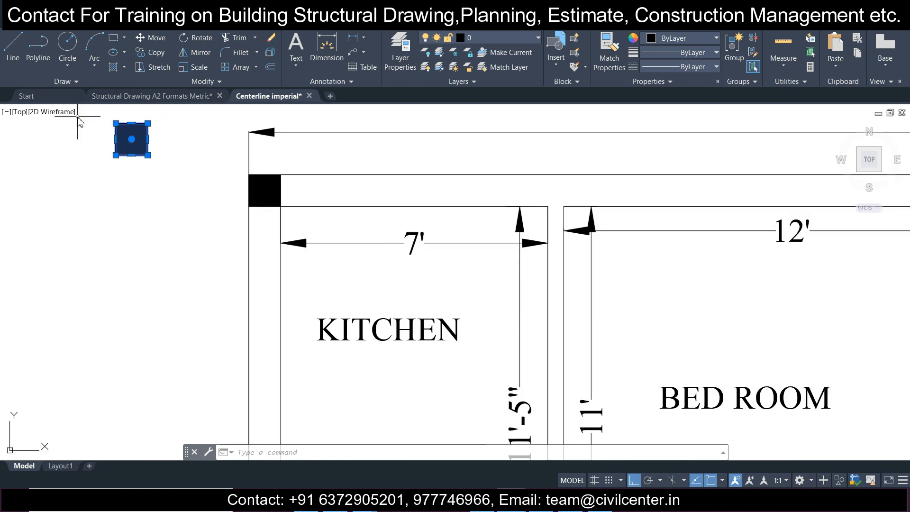
left_click(151, 53)
left_click(132, 139)
scroll(131, 139, "down", 5)
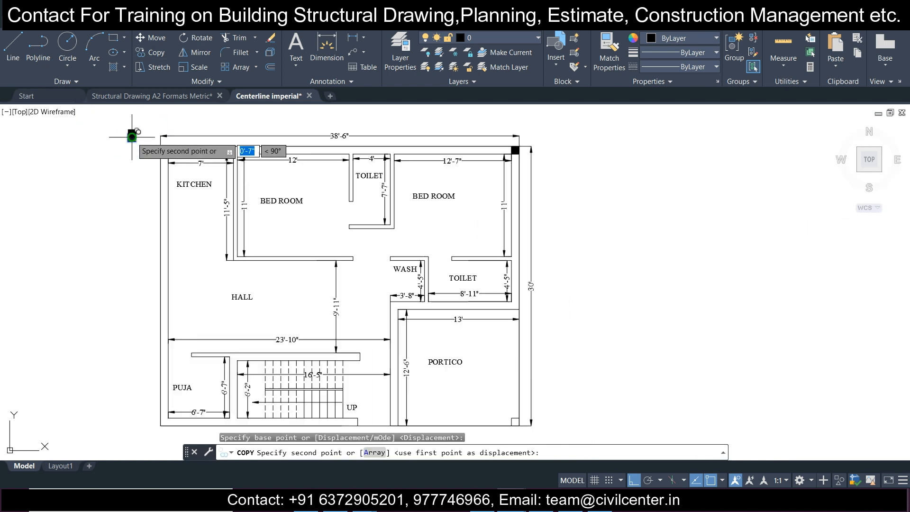
scroll(296, 142, "up", 3)
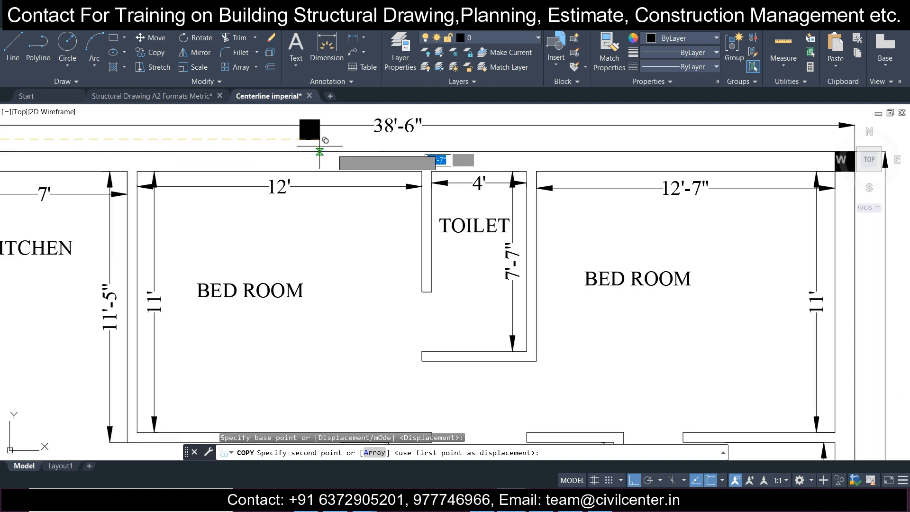
left_click(527, 162)
key("Escape")
scroll(526, 166, "down", 4)
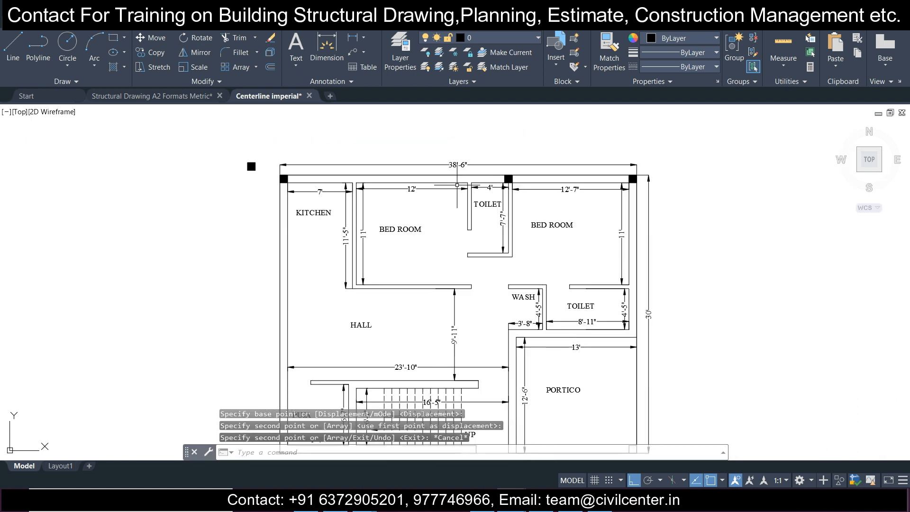
Copy the reference column by its lower-right corner onto the top outer wall, where the wall between the kitchen and the 12' bedroom meets it
middle_click_drag(433, 177, 461, 149)
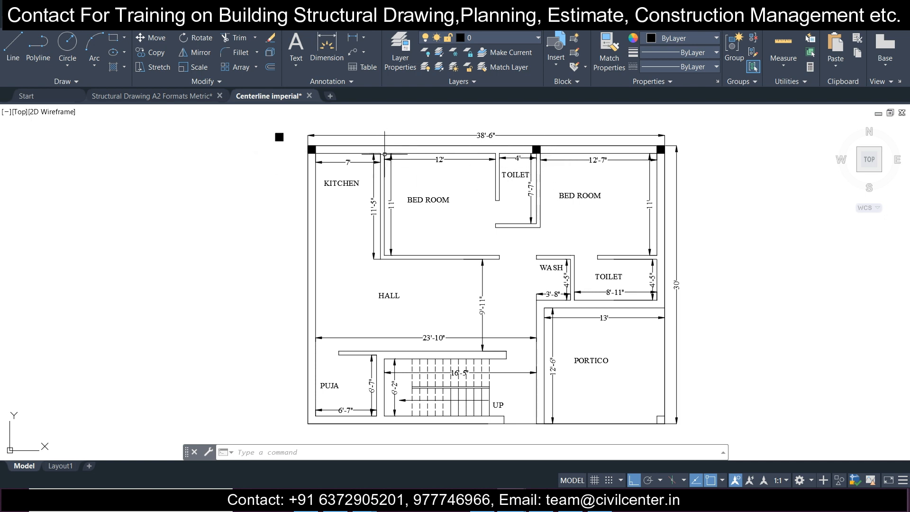
scroll(246, 132, "up", 4)
left_click(346, 163)
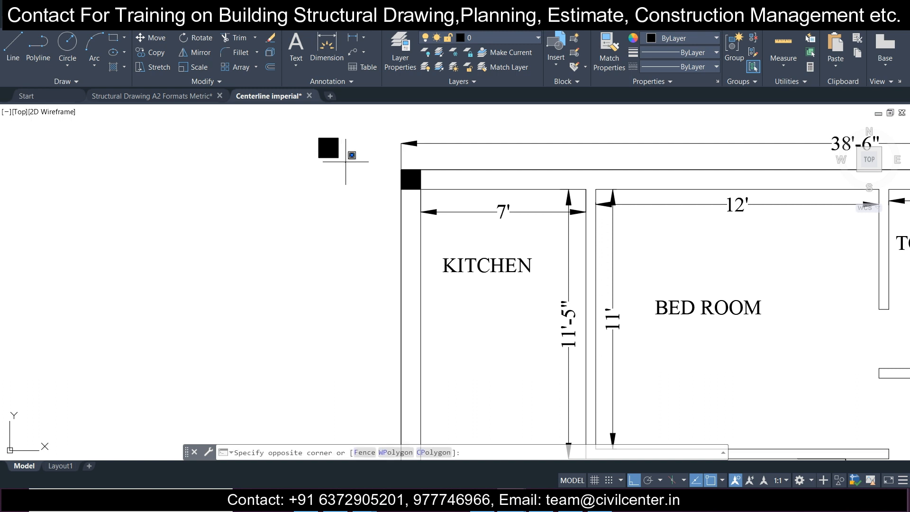
left_click(290, 131)
left_click(150, 52)
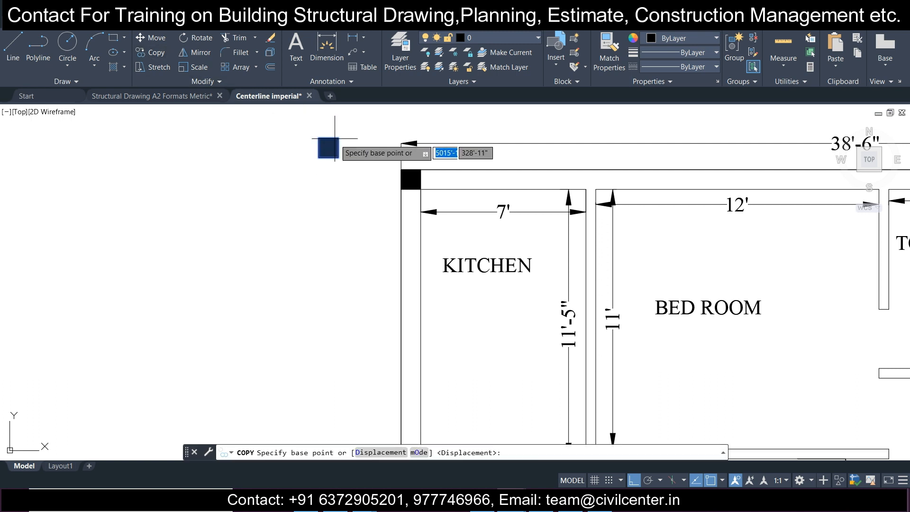
left_click(338, 157)
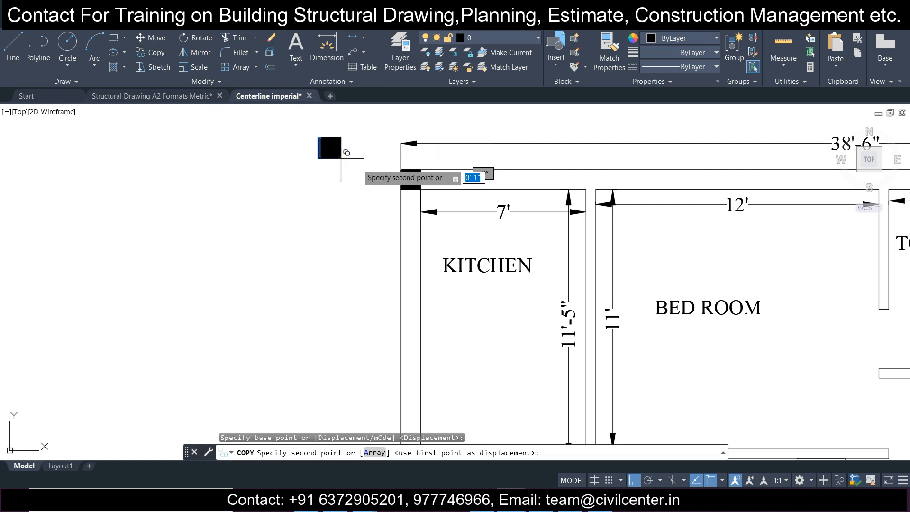
left_click(596, 189)
key("Escape")
scroll(428, 182, "down", 6)
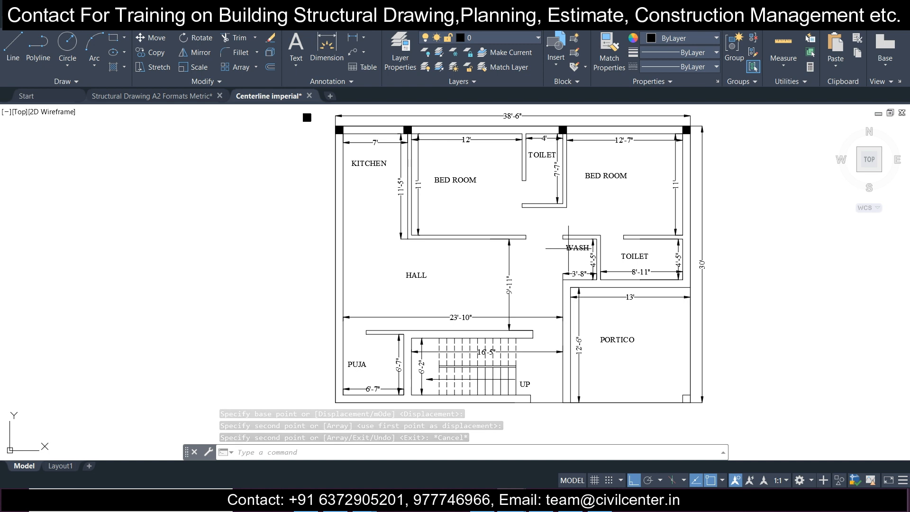
mouse_move(568, 248)
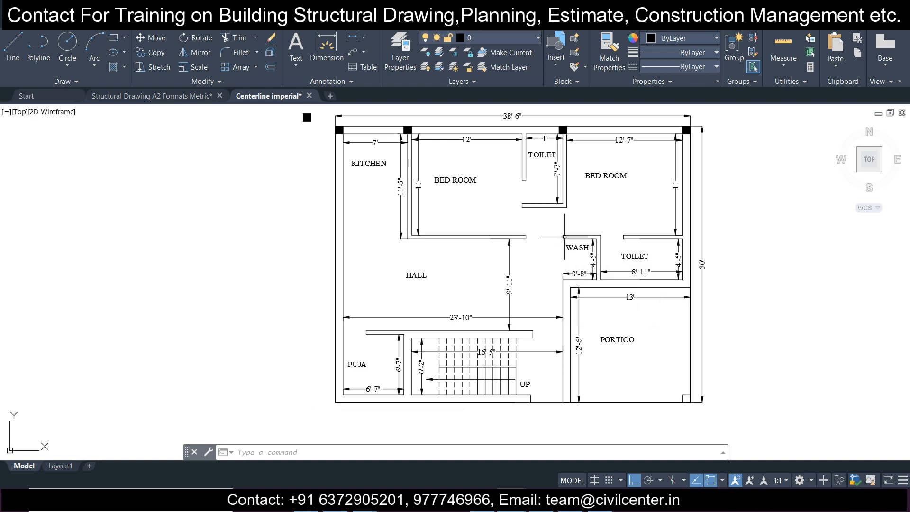
Move the top-wall column at the toilet and 12'-7" bedroom junction horizontally by its lower-right corner to the wall between the 12' bedroom and toilet
scroll(562, 145, "up", 3)
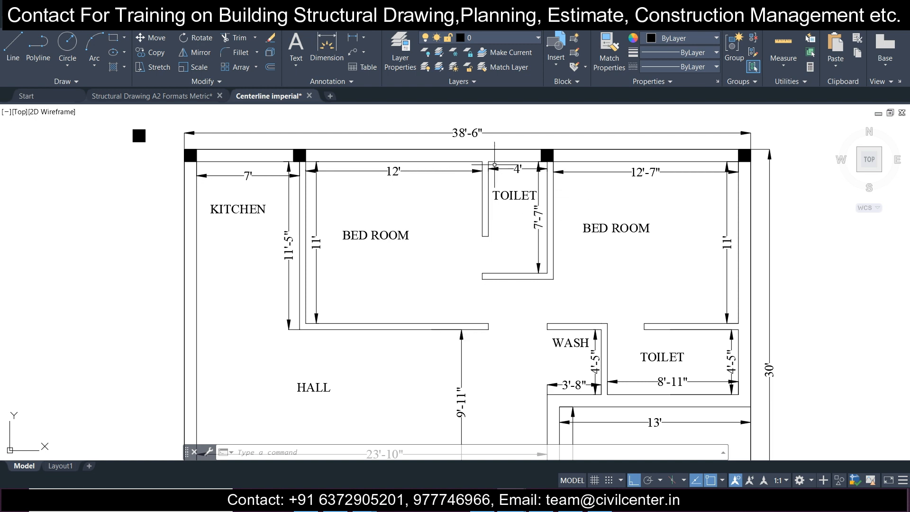
scroll(497, 181, "up", 4)
left_click(562, 142)
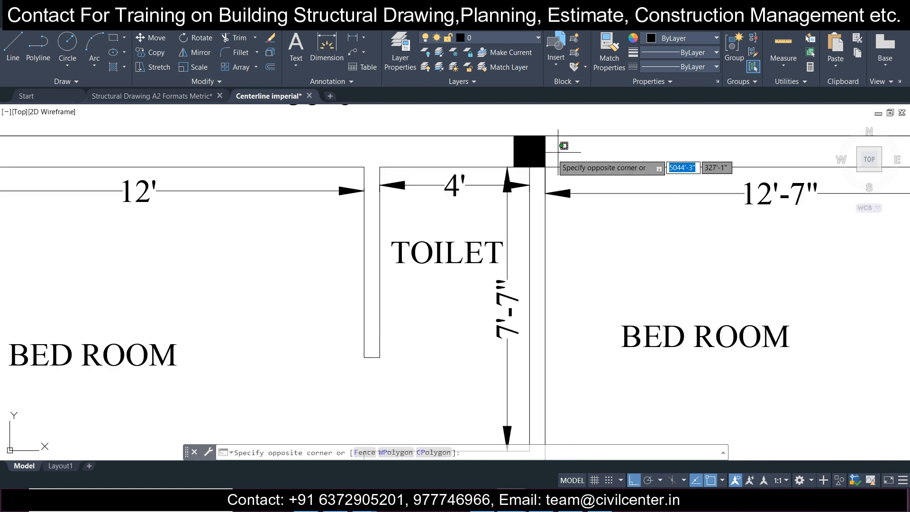
left_click(471, 142)
left_click(151, 38)
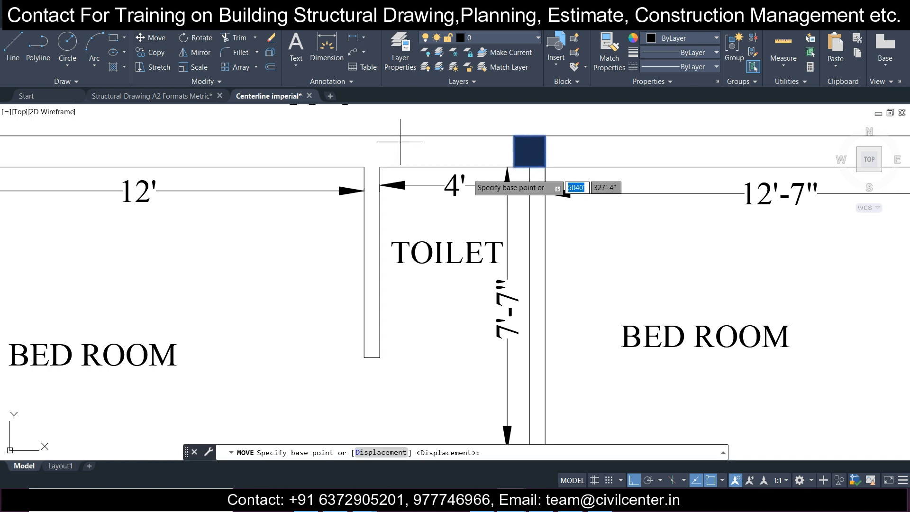
left_click(544, 166)
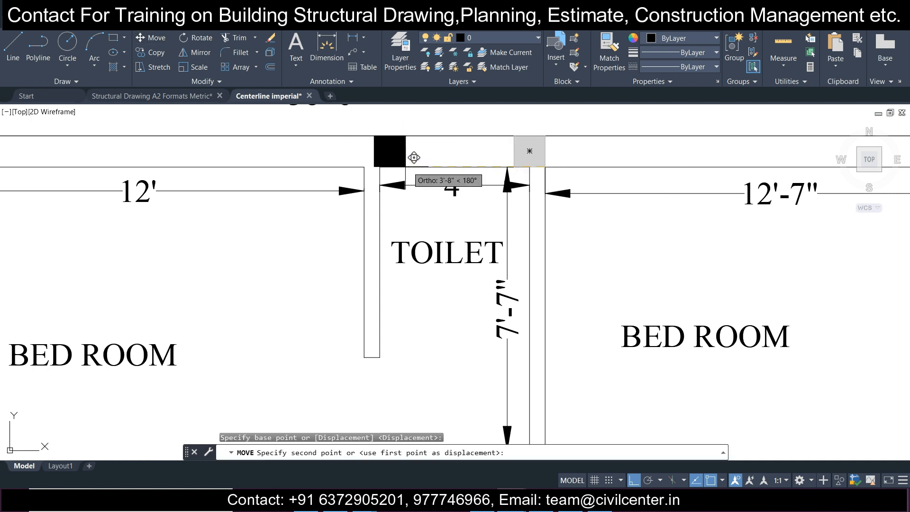
left_click(380, 167)
scroll(417, 167, "down", 5)
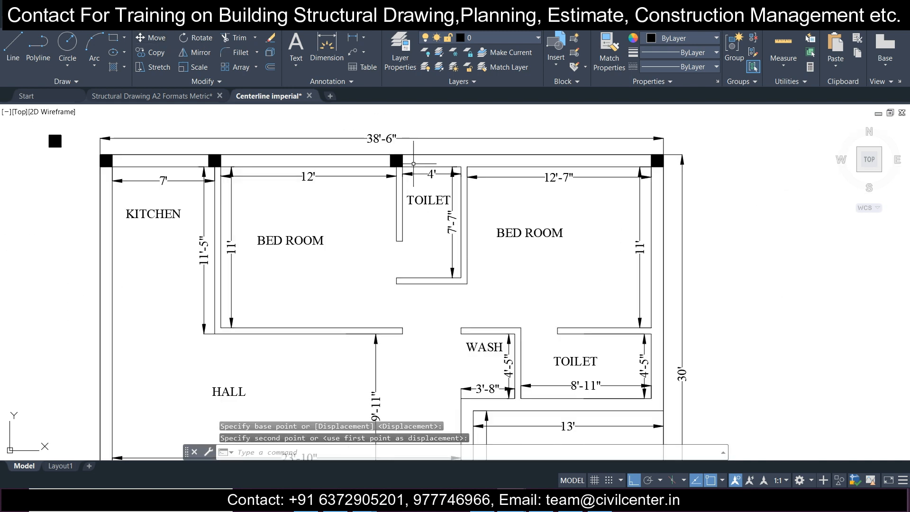
scroll(456, 162, "up", 3)
scroll(456, 162, "down", 5)
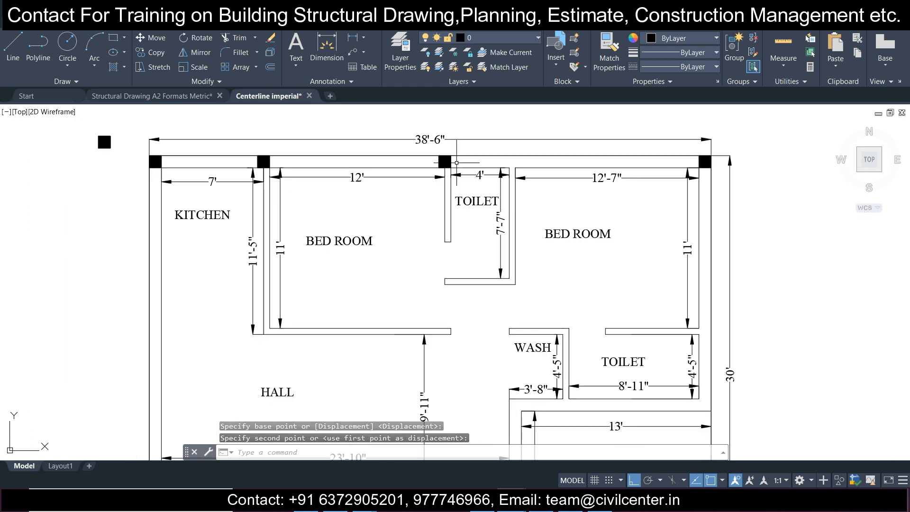
scroll(284, 163, "up", 5)
scroll(431, 142, "down", 3)
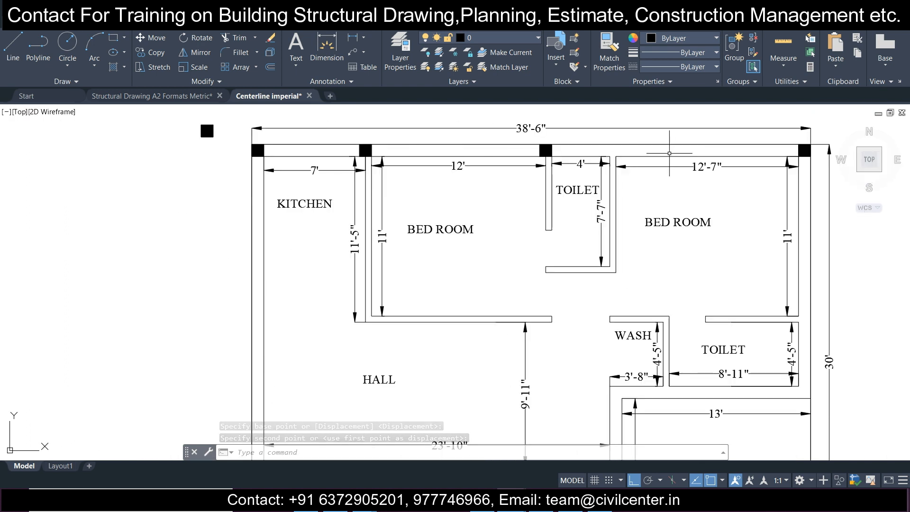
Copy only the four top-wall columns, without wall lines, straight down from the rightmost column's lower-left corner to the lower edge of the 12'-7" bedroom's bottom wall
middle_click_drag(725, 158, 512, 183)
scroll(545, 180, "up", 4)
scroll(570, 182, "up", 5)
left_click(582, 169)
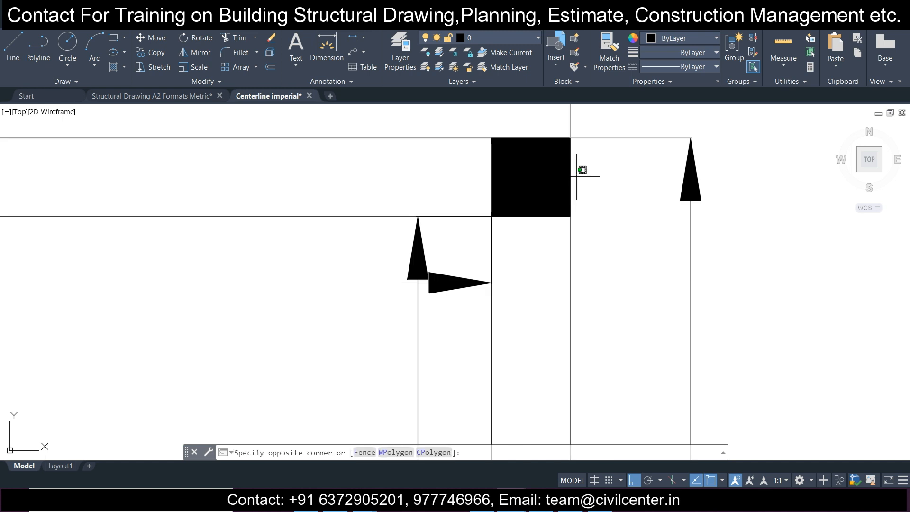
left_click(399, 157)
left_click(447, 147, "shift")
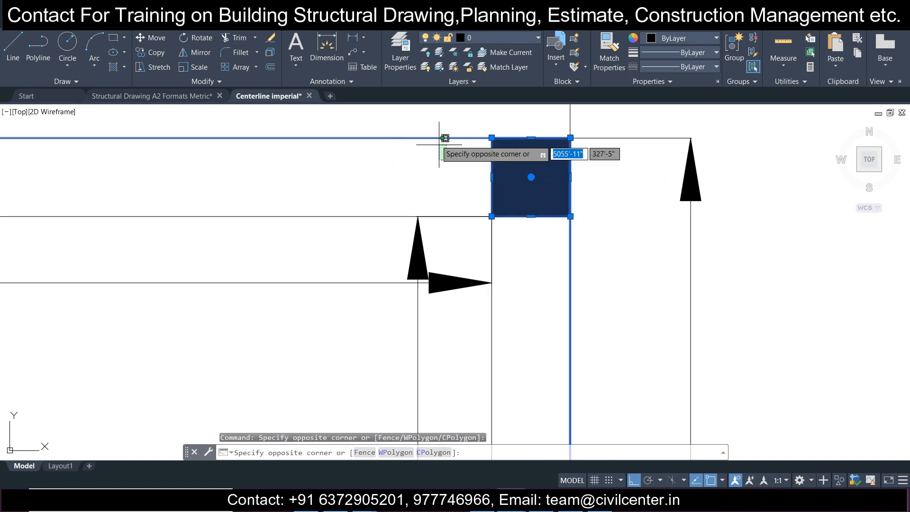
left_click(431, 132, "shift")
left_click(594, 254, "shift")
left_click(547, 259, "shift")
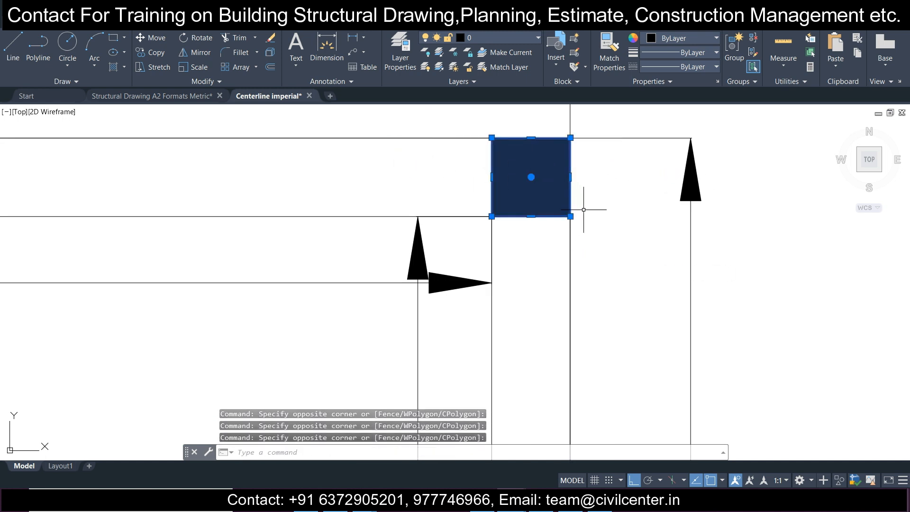
scroll(446, 175, "down", 2)
middle_click_drag(116, 181, 431, 231)
mouse_move(163, 226)
middle_mouse_down()
mouse_move(498, 264)
mouse_move(670, 258)
middle_mouse_up()
left_click(685, 262)
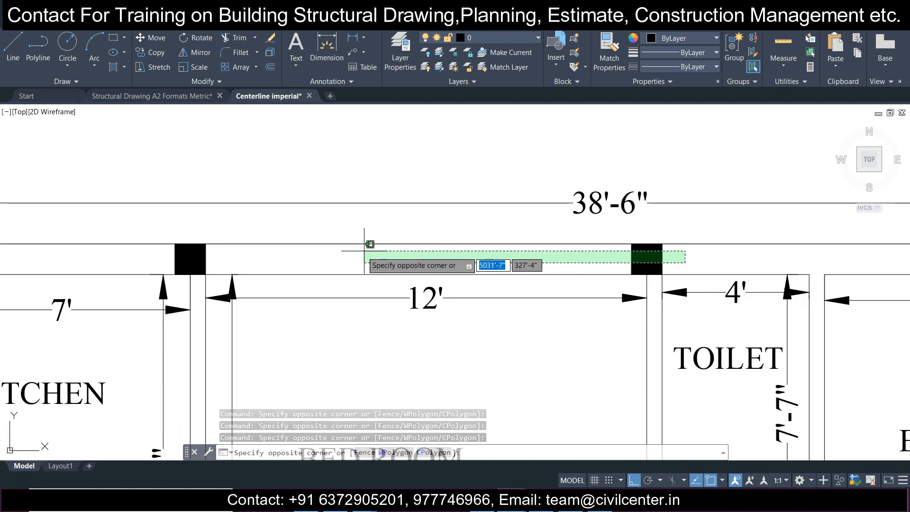
middle_click_drag(377, 251, 739, 266)
left_click(286, 265)
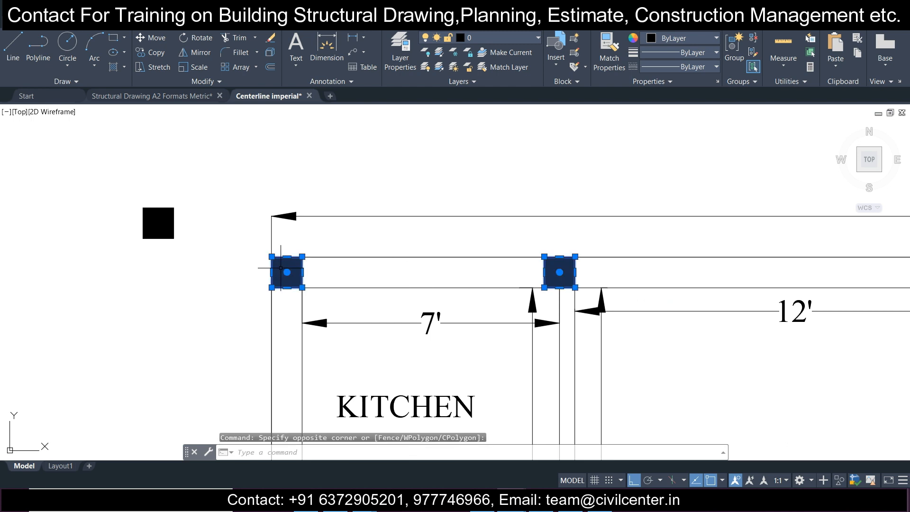
scroll(315, 275, "down", 3)
middle_click_drag(492, 310, 462, 254)
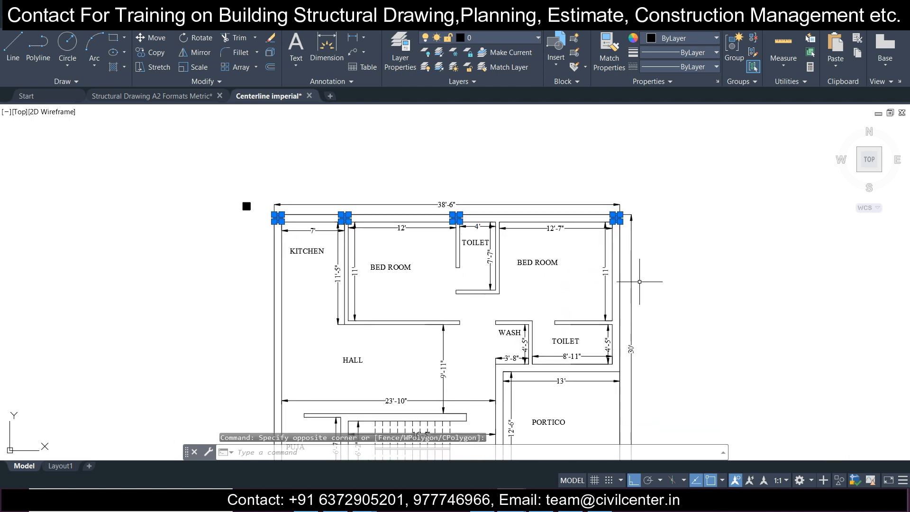
scroll(639, 281, "up", 4)
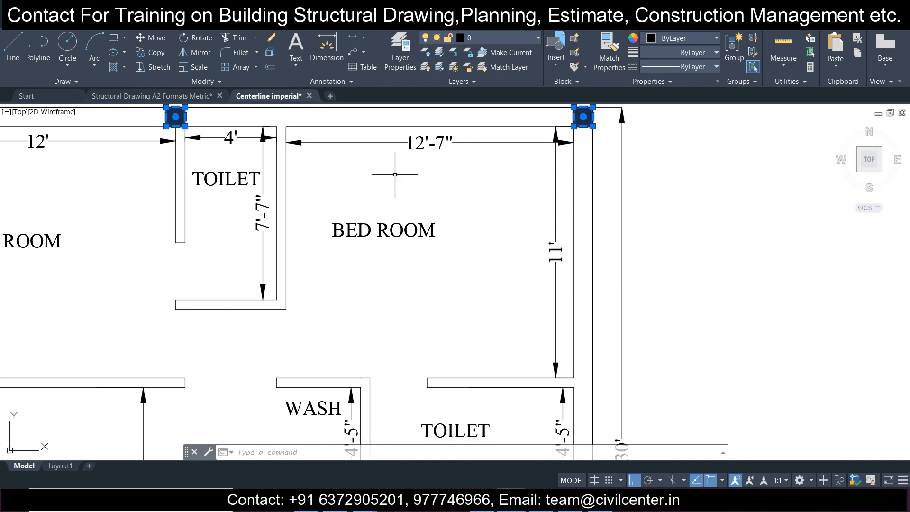
left_click(148, 56)
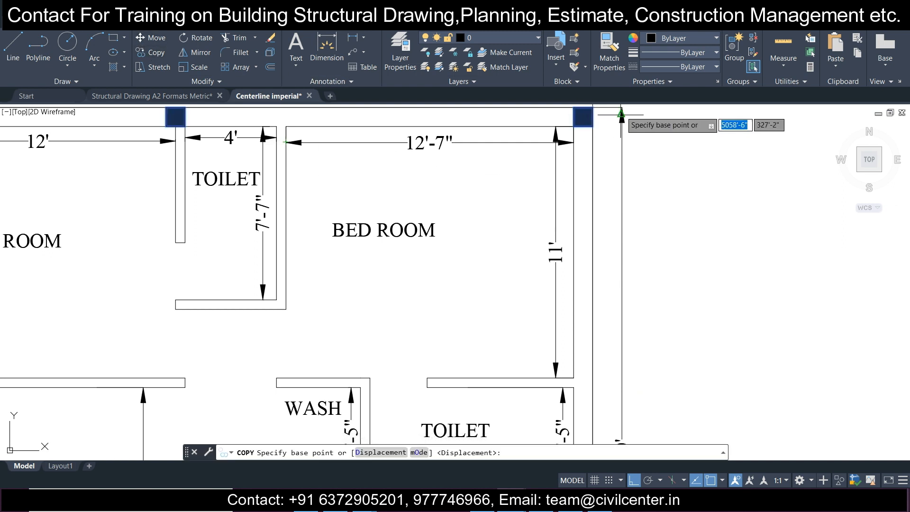
left_click(573, 125)
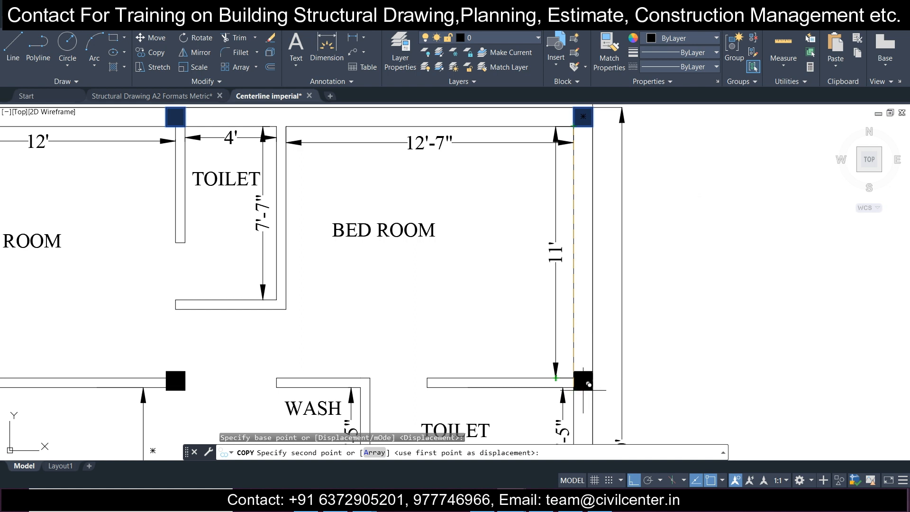
left_click(573, 387)
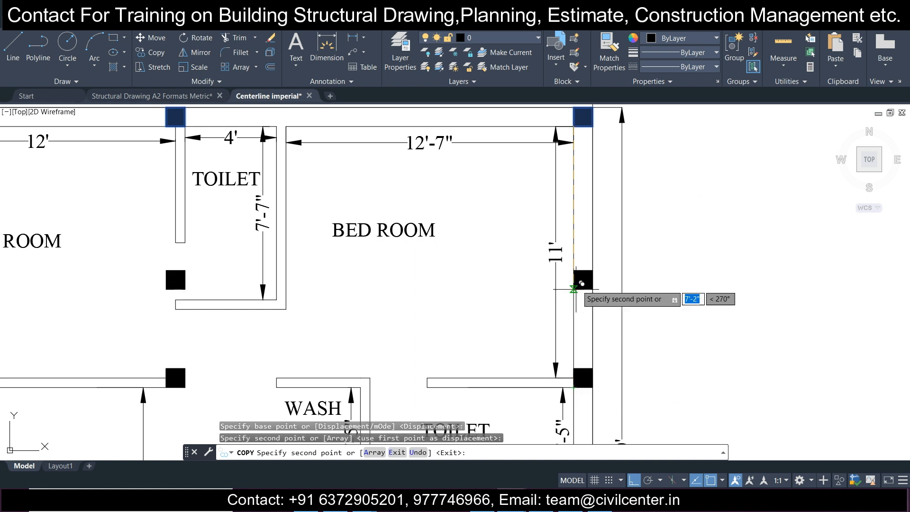
key("Escape")
Measure the vertical distance from the column at the 12' bedroom's lower-right corner to the toilet's bottom wall with a linear dimension, without placing it
middle_click_drag(92, 244, 264, 203)
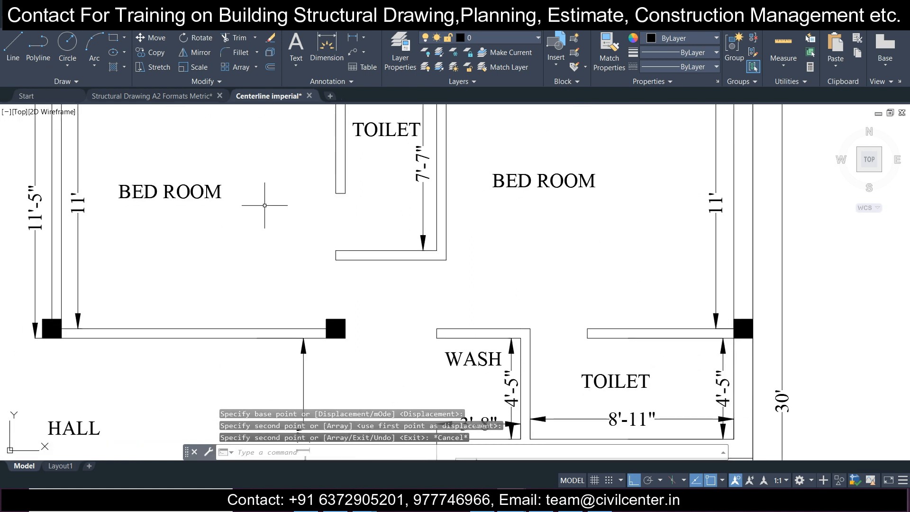
scroll(264, 205, "down", 2)
middle_click_drag(289, 262, 375, 280)
scroll(375, 280, "up", 2)
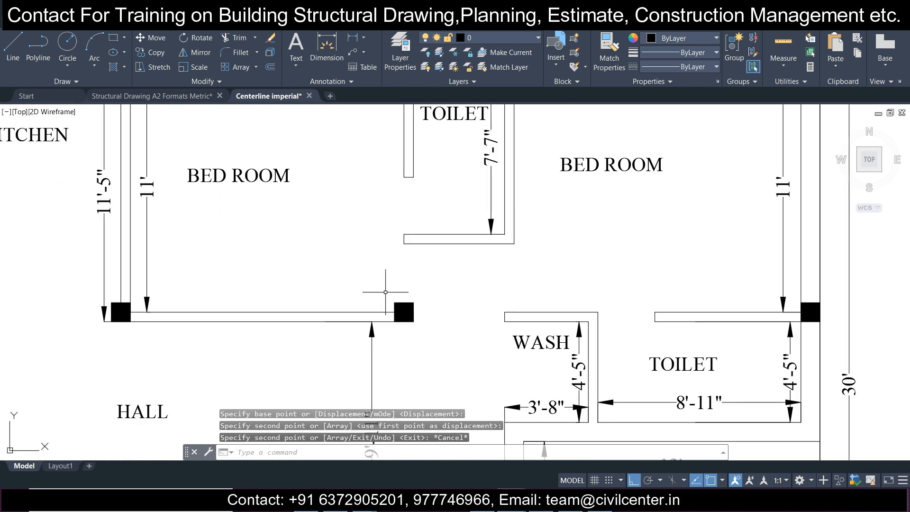
left_click(352, 38)
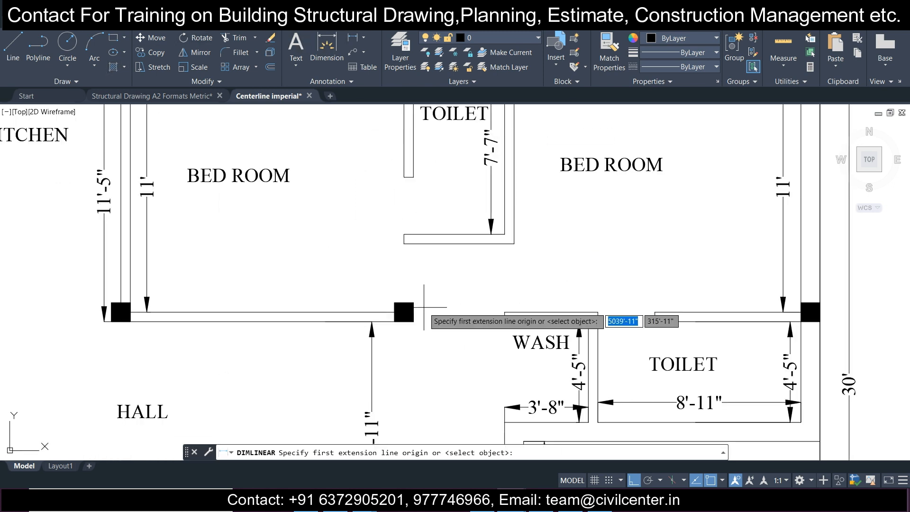
scroll(419, 308, "up", 3)
left_click(415, 309)
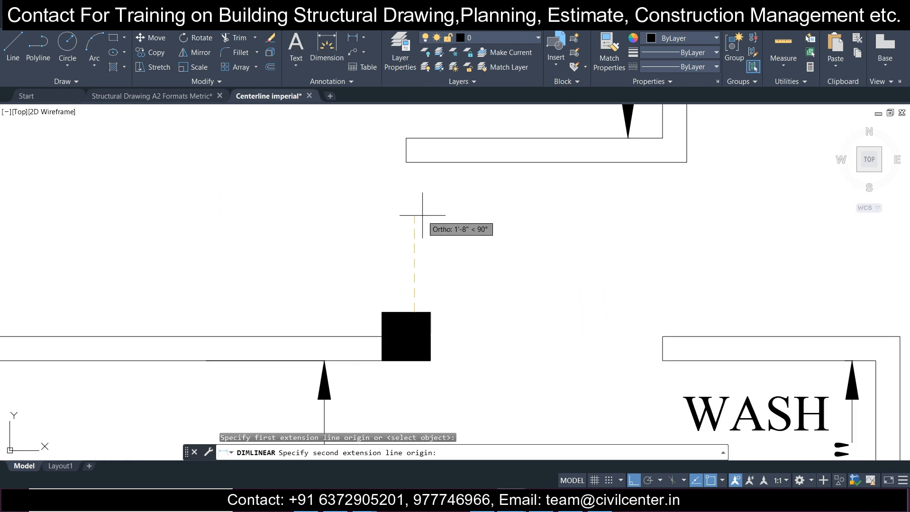
left_click(413, 164)
scroll(429, 148, "down", 2)
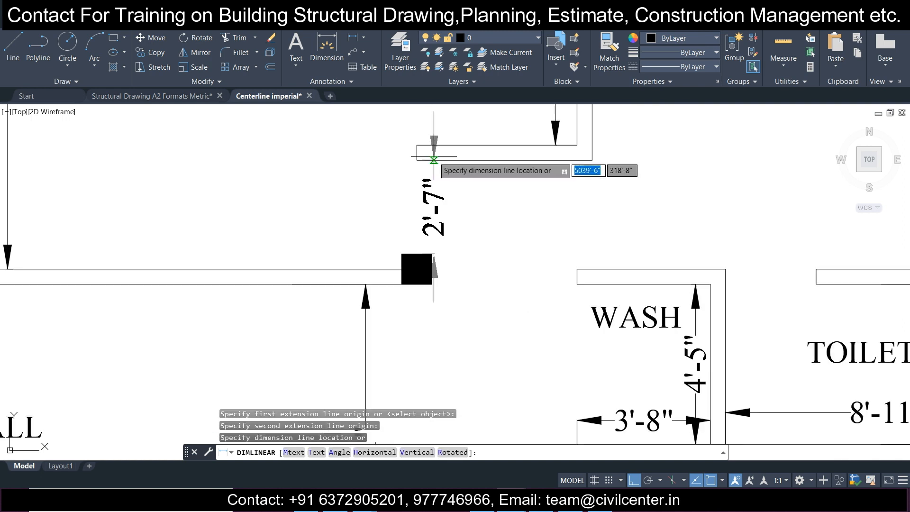
scroll(428, 158, "down", 3)
middle_click_drag(433, 156, 408, 258)
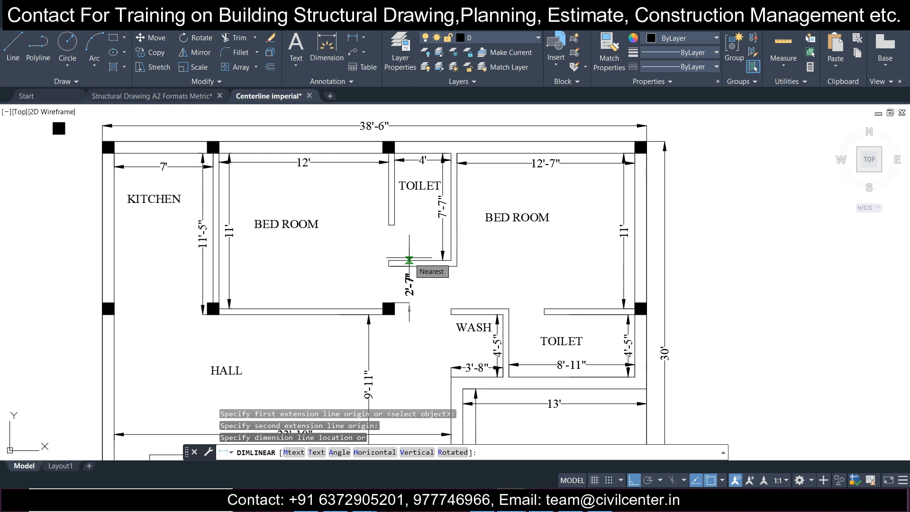
key("Escape")
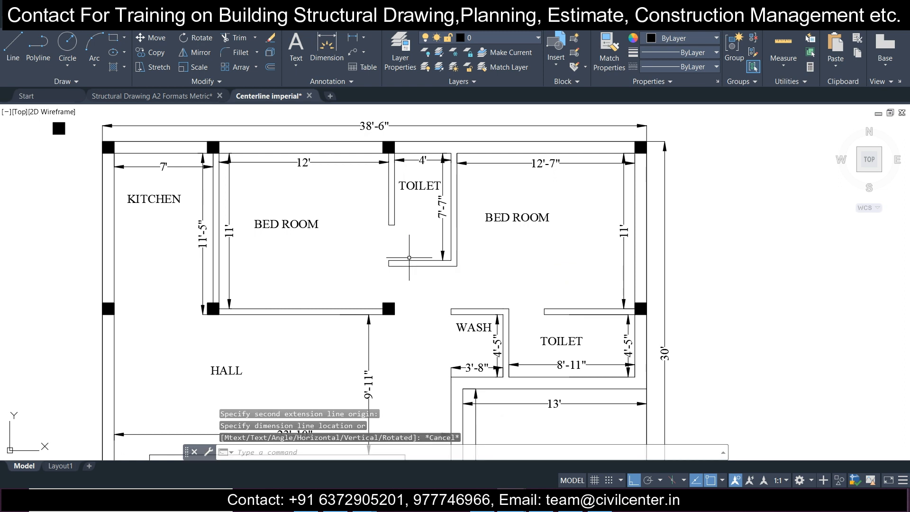
Erase the two lines forming the unfilled square at the portico's lower-right corner
scroll(408, 257, "down", 2)
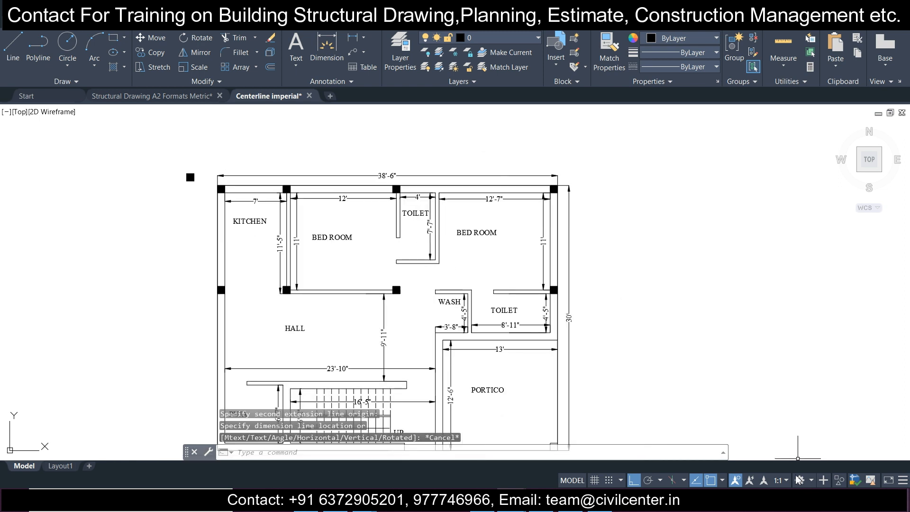
scroll(426, 298, "up", 2)
scroll(384, 208, "up", 2)
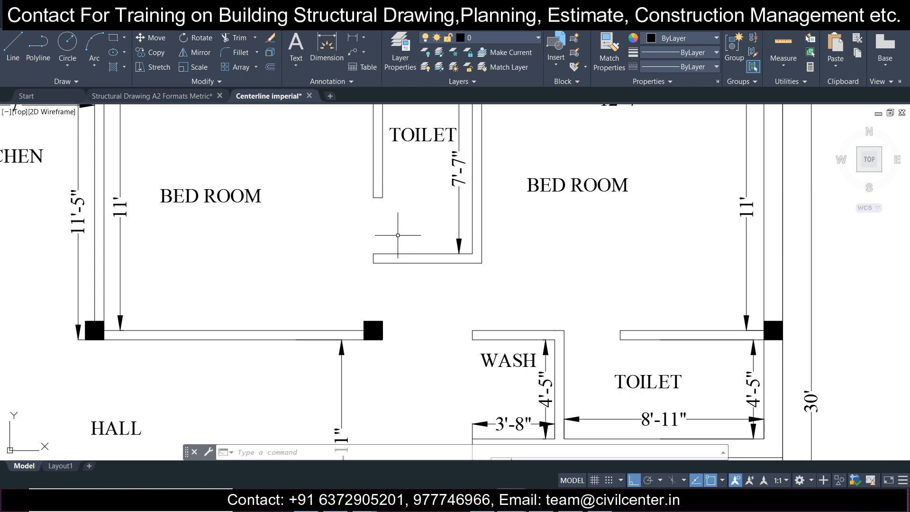
scroll(398, 235, "down", 3)
middle_click_drag(259, 228, 265, 200)
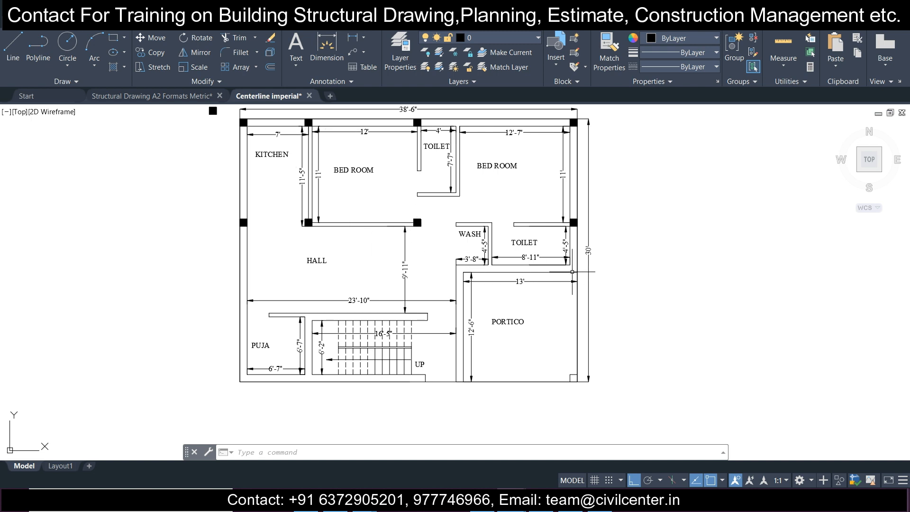
scroll(577, 376, "up", 6)
left_click(550, 386)
left_click(504, 310)
key("Delete")
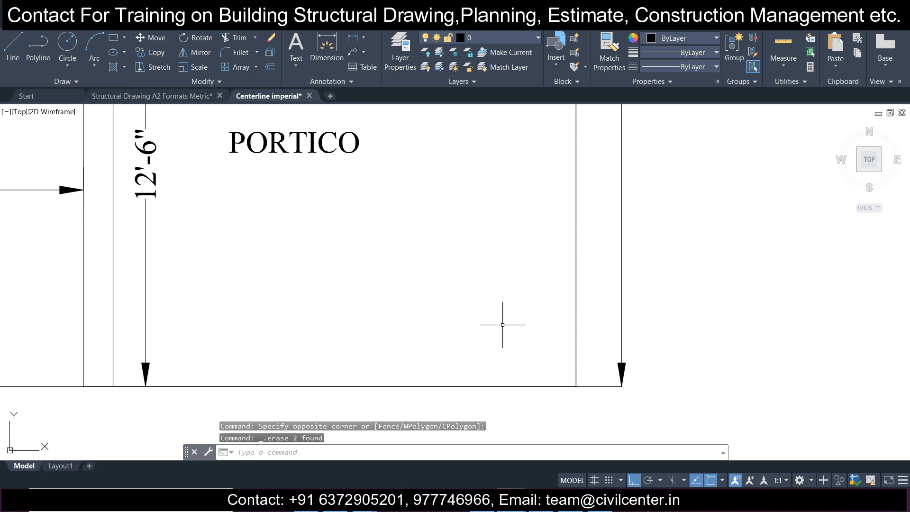
Copy the loose column outside the plan by its lower-right corner to the portico's outer lower-right corner
scroll(503, 327, "down", 9)
scroll(385, 255, "up", 3)
scroll(363, 170, "up", 2)
left_click(349, 178)
left_click(305, 130)
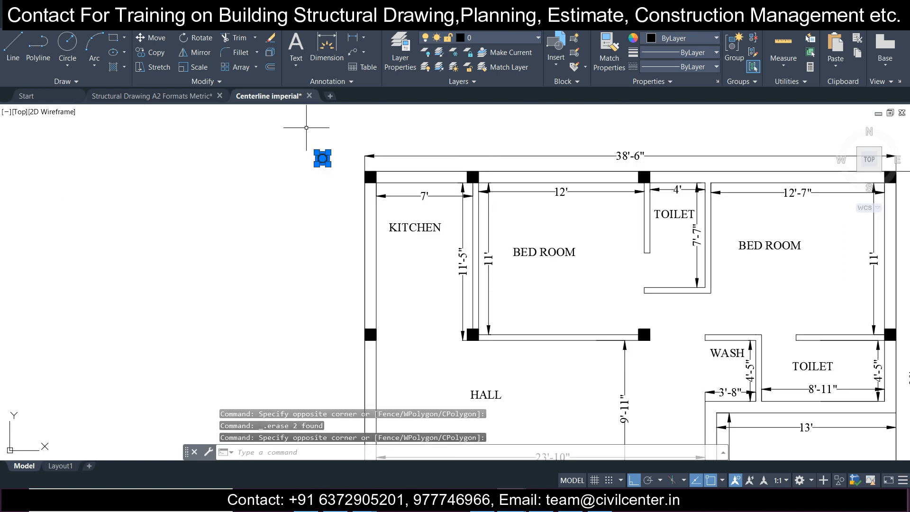
left_click(151, 53)
left_click(328, 164)
scroll(327, 164, "down", 5)
scroll(554, 313, "up", 6)
left_click(539, 352)
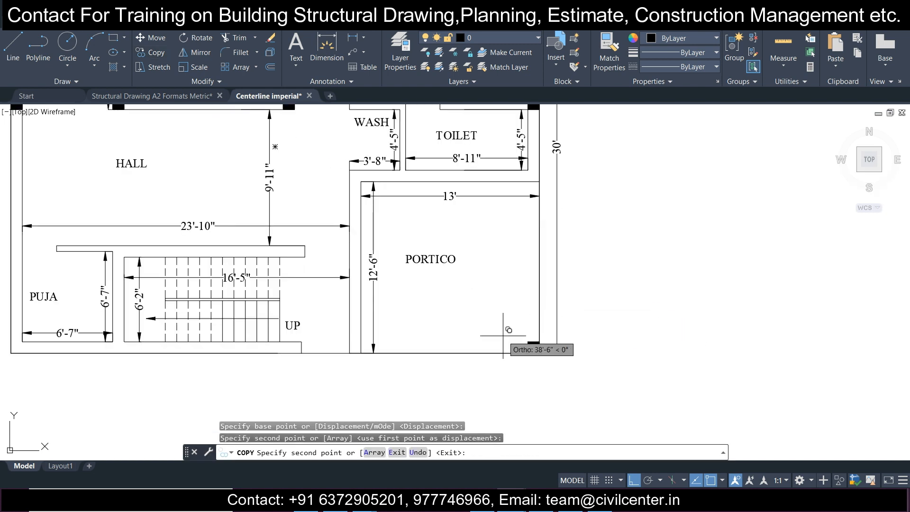
key("Escape")
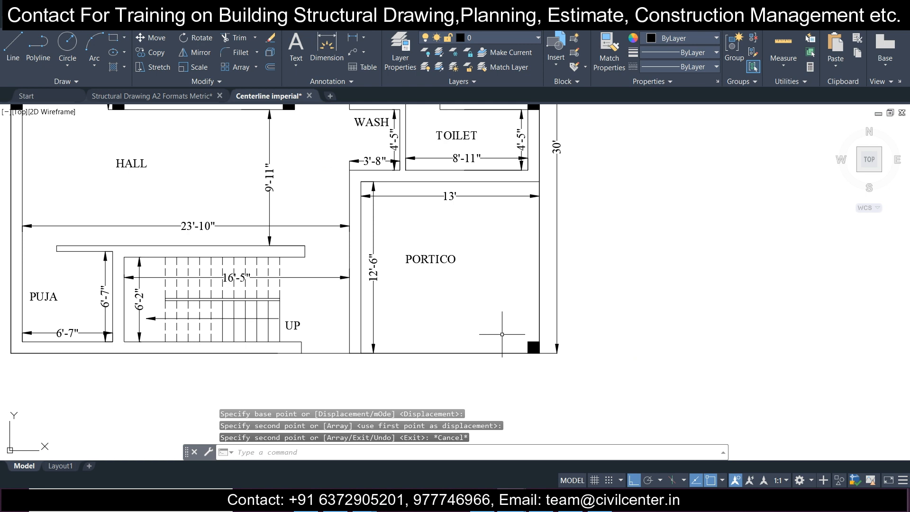
scroll(502, 334, "down", 3)
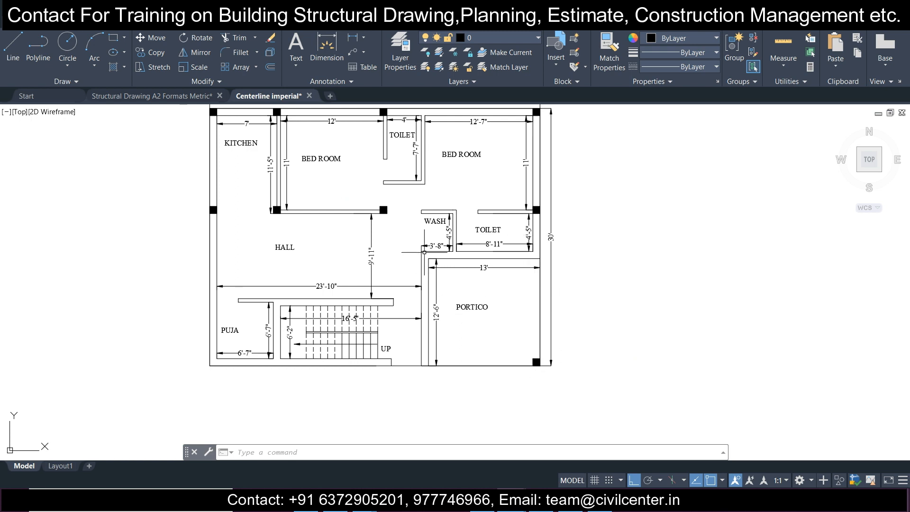
Copy the portico's lower-right column to the wall junction at the portico's upper-left corner, aligning its lower-right corner with the inner wall corner
scroll(516, 351, "up", 6)
left_click(581, 352)
left_click(615, 416)
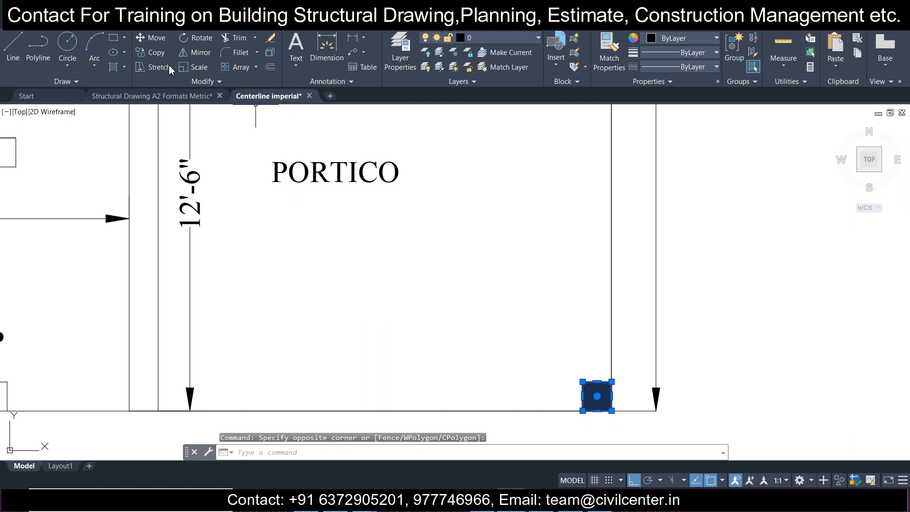
left_click(150, 52)
scroll(533, 331, "down", 2)
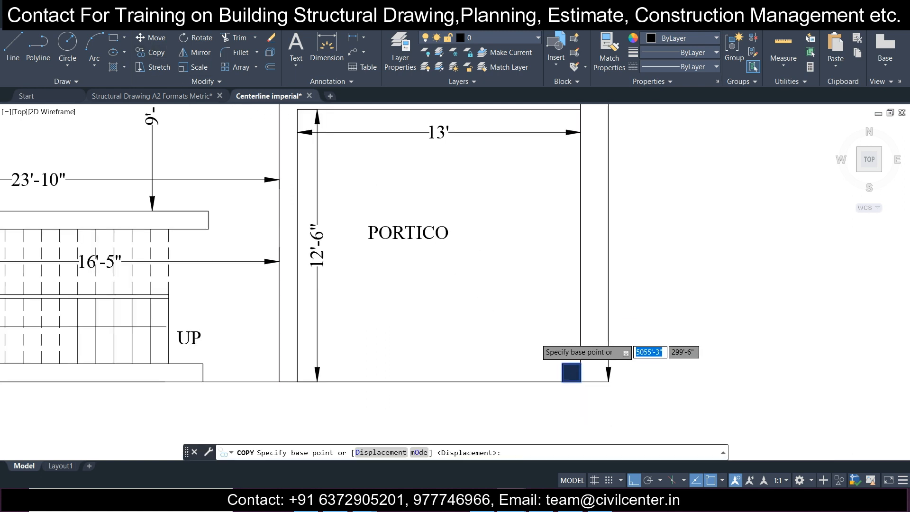
scroll(564, 364, "down", 2)
scroll(559, 365, "up", 6)
left_click(566, 366)
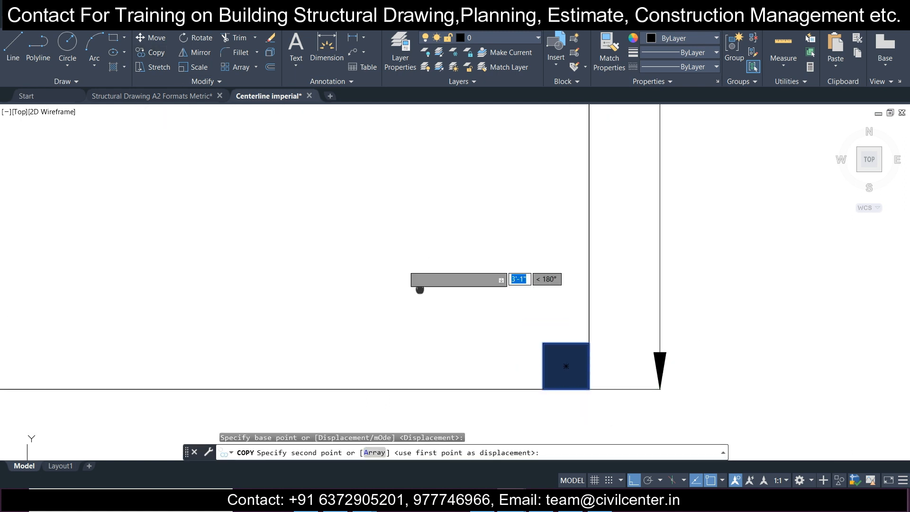
scroll(419, 289, "down", 4)
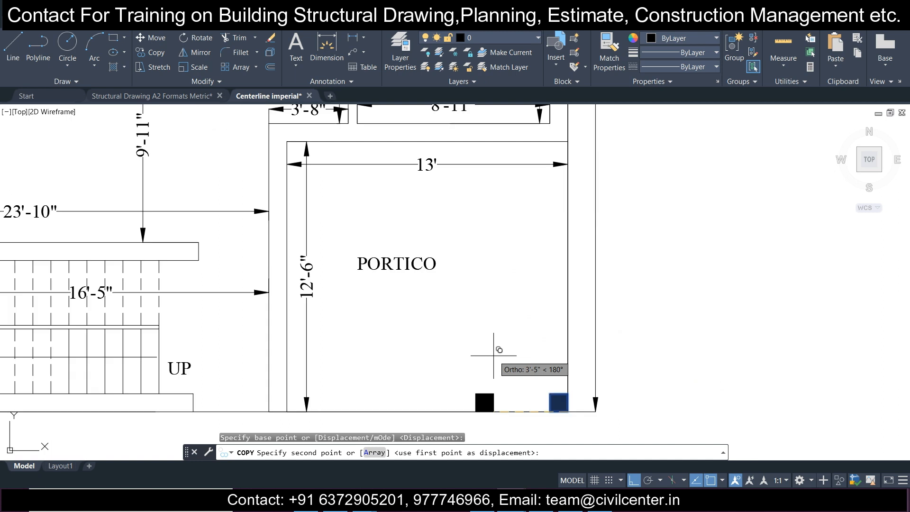
left_click(286, 141)
key("Escape")
scroll(339, 296, "down", 3)
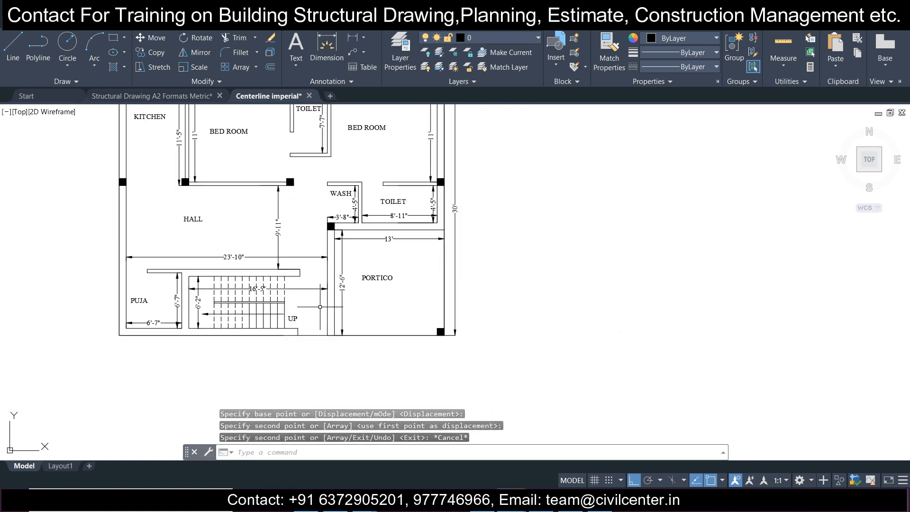
mouse_move(261, 310)
middle_mouse_down()
mouse_move(292, 307)
mouse_move(313, 324)
middle_mouse_up()
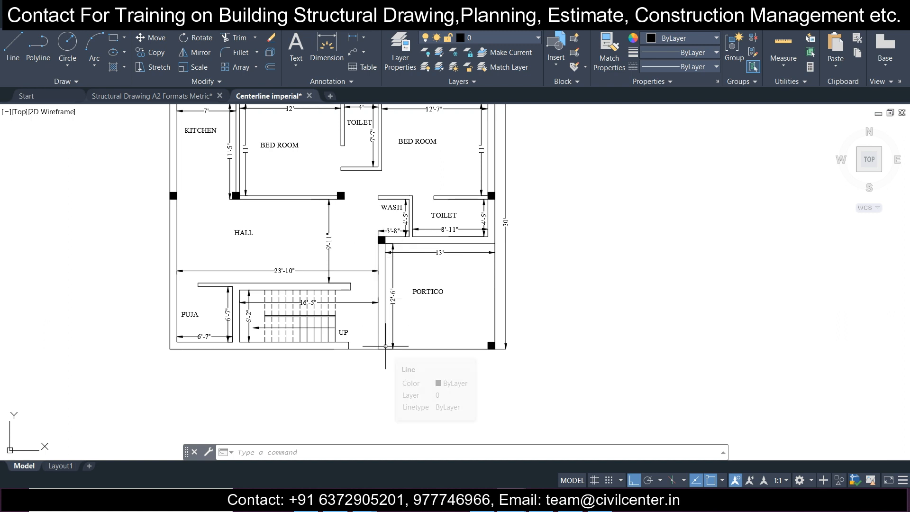
Copy the portico's lower-right column by its lower-right corner horizontally along the bottom wall to the puja room's outer lower-left corner
scroll(487, 360, "up", 2)
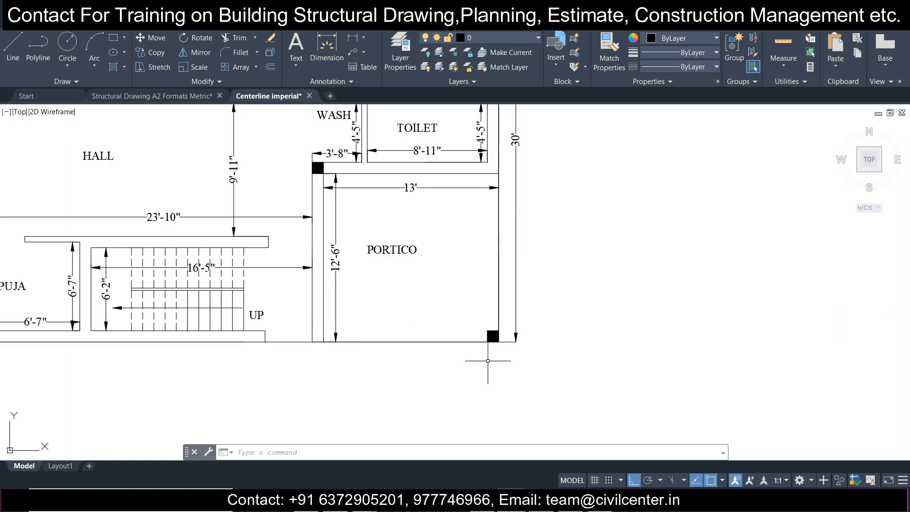
scroll(488, 360, "up", 4)
left_click(500, 272)
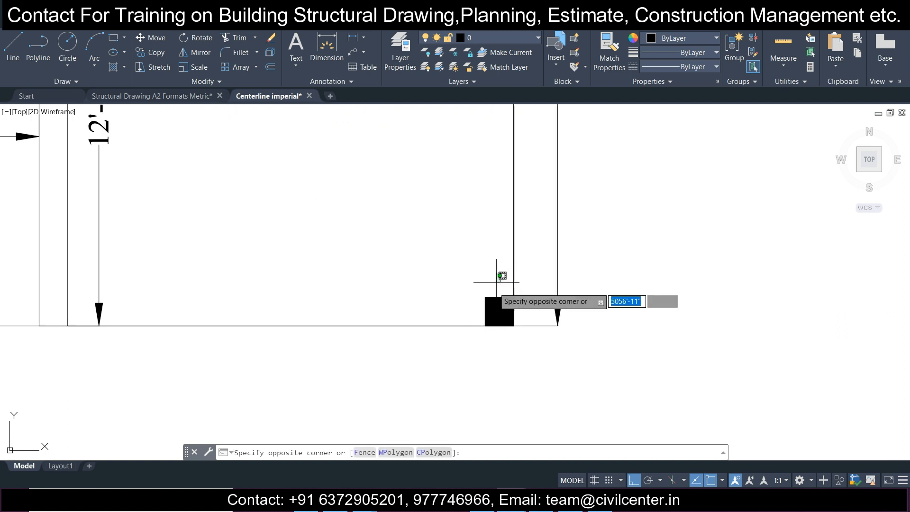
left_click(466, 325)
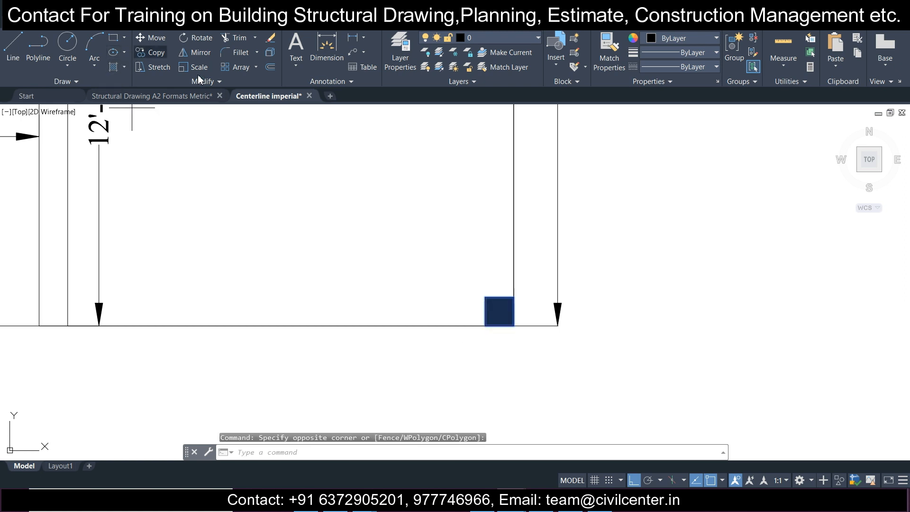
left_click(151, 52)
left_click(513, 326)
scroll(457, 318, "down", 3)
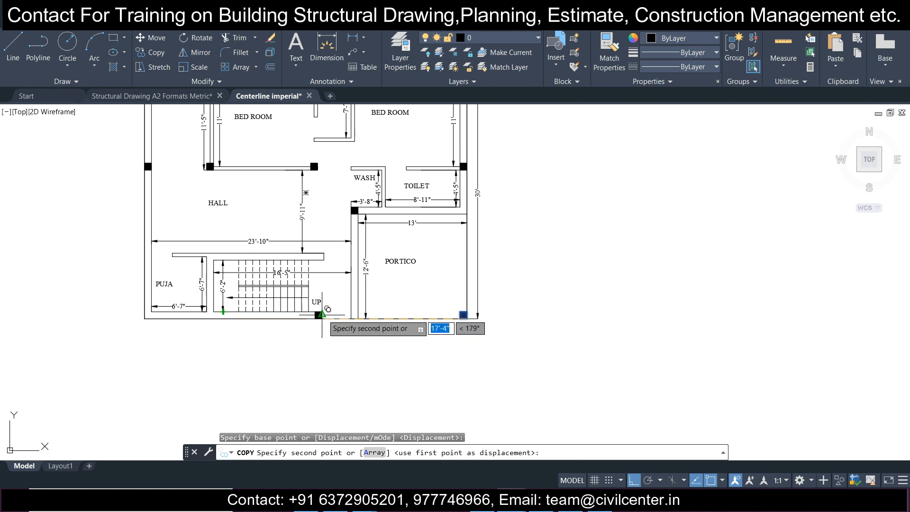
scroll(327, 309, "up", 3)
scroll(337, 308, "down", 3)
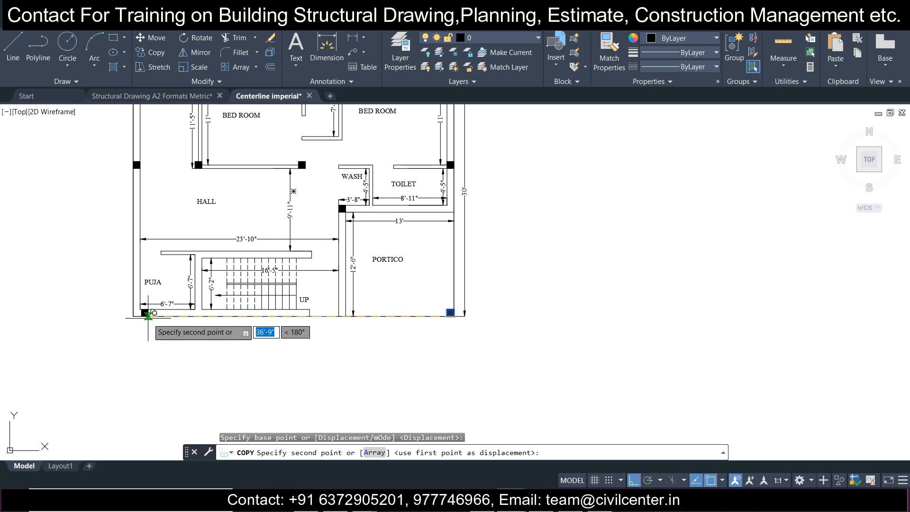
scroll(148, 315, "up", 2)
scroll(128, 309, "up", 5)
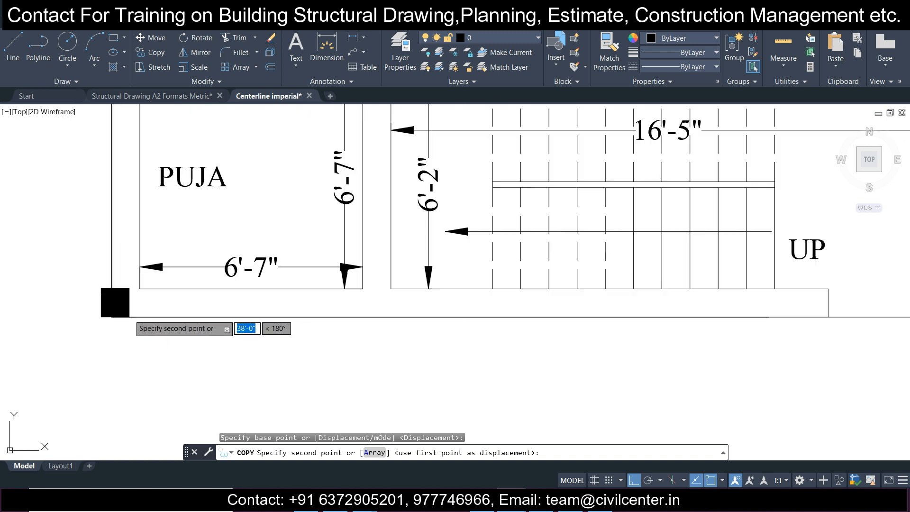
scroll(129, 316, "up", 8)
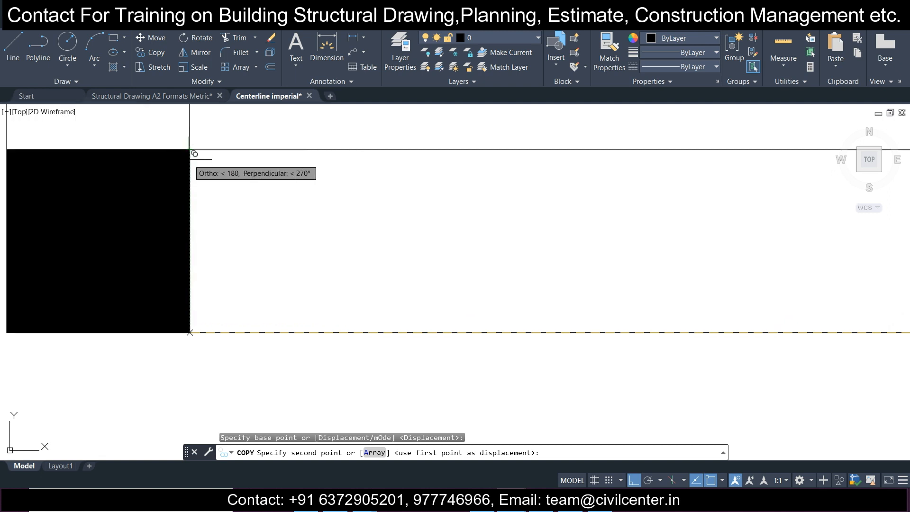
left_click(194, 153)
scroll(332, 199, "down", 3)
key("Escape")
scroll(366, 227, "down", 2)
middle_click_drag(413, 209, 327, 305)
scroll(320, 293, "down", 2)
middle_click_drag(387, 274, 375, 324)
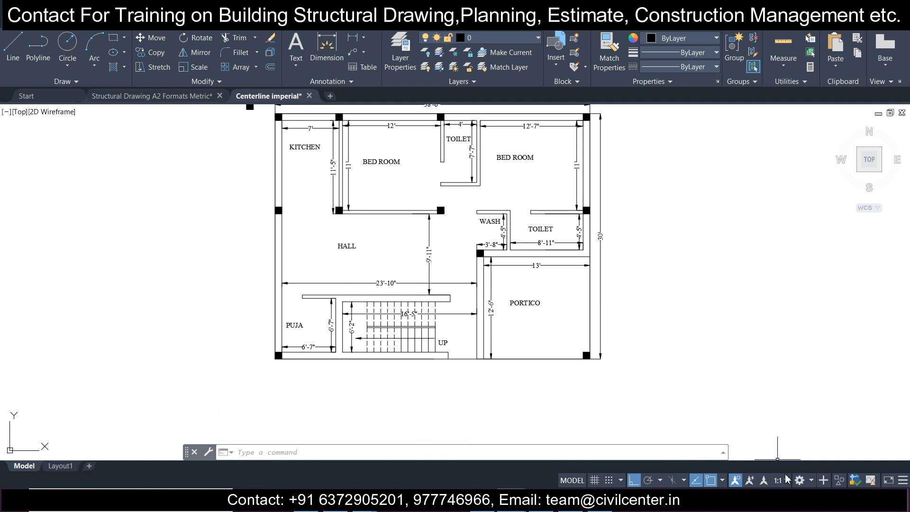
Copy the portico's upper-left column by its lower-right corner straight down to the bottom end of the portico's left wall
scroll(468, 237, "up", 6)
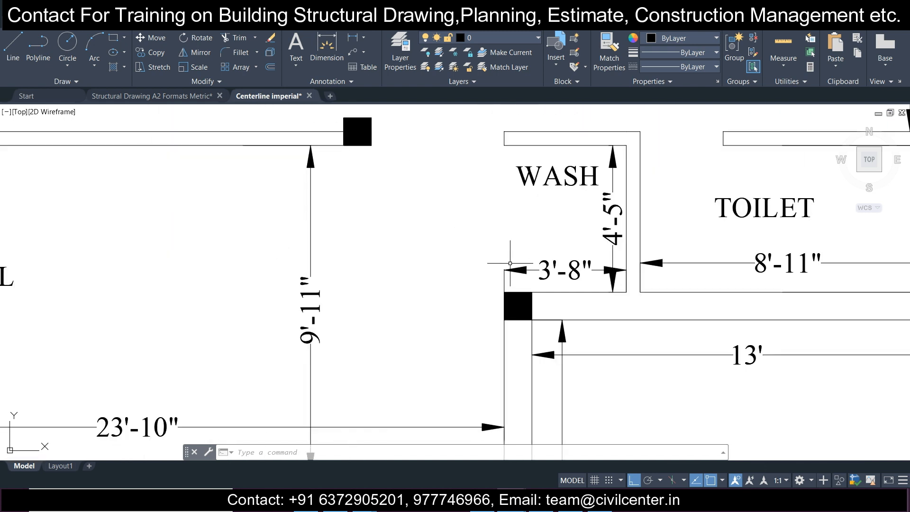
left_click(518, 341)
left_click(495, 311)
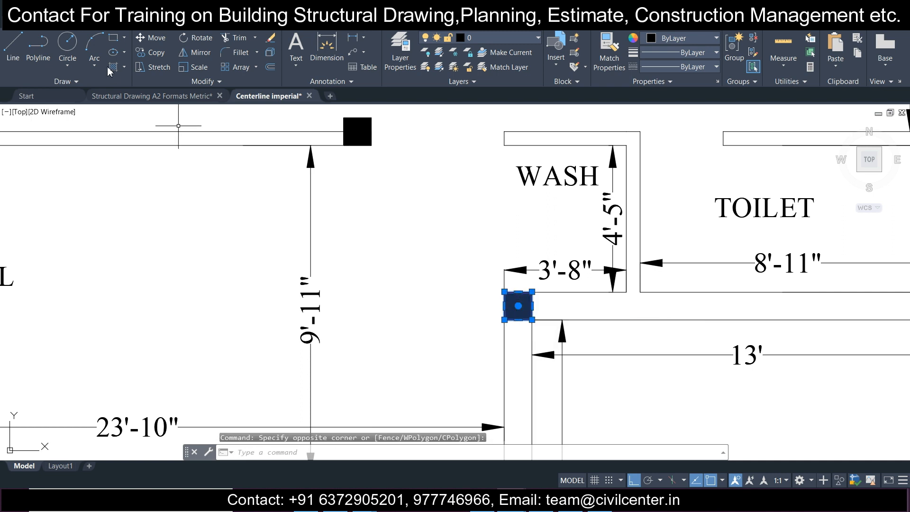
left_click(151, 52)
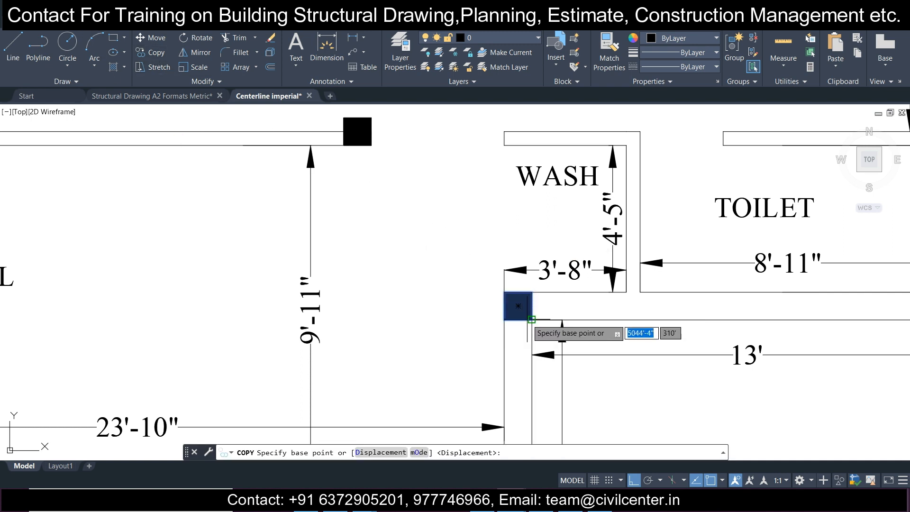
left_click(531, 319)
scroll(525, 331, "down", 5)
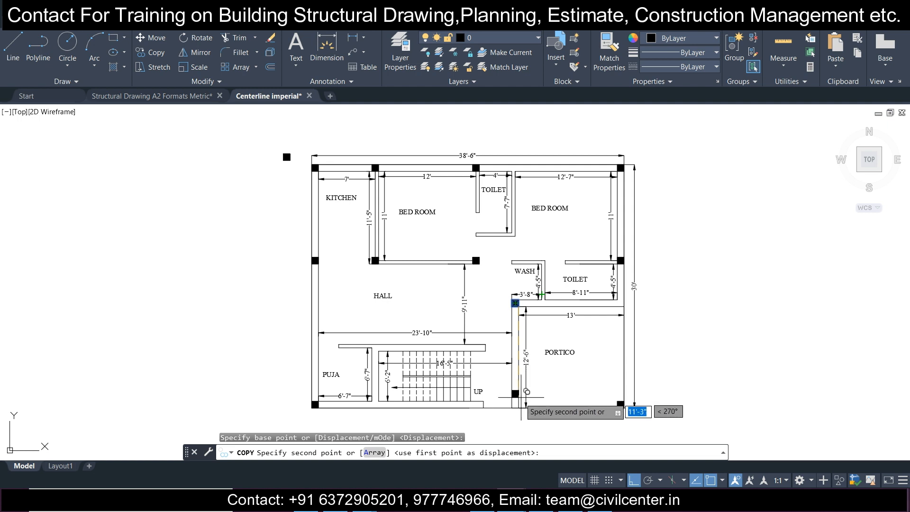
scroll(518, 406, "up", 5)
left_click(518, 406)
key("Escape")
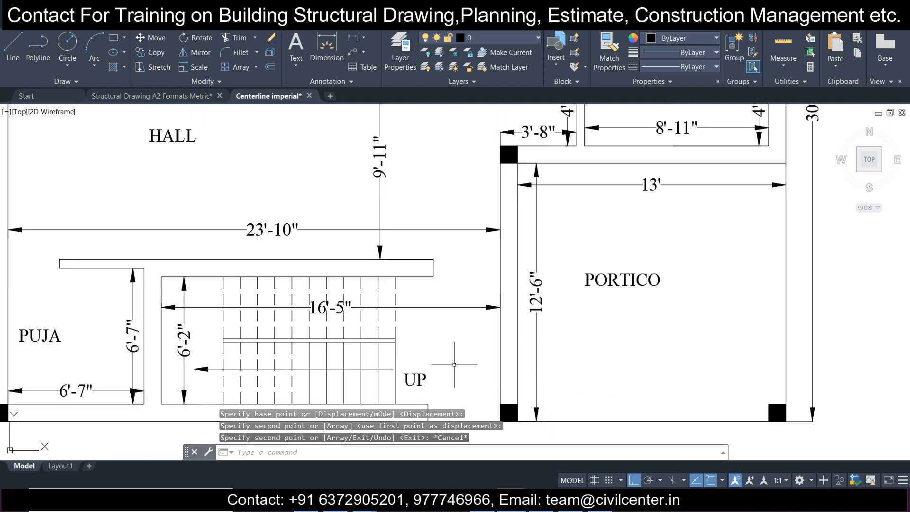
scroll(454, 365, "down", 4)
middle_click_drag(453, 365, 459, 325)
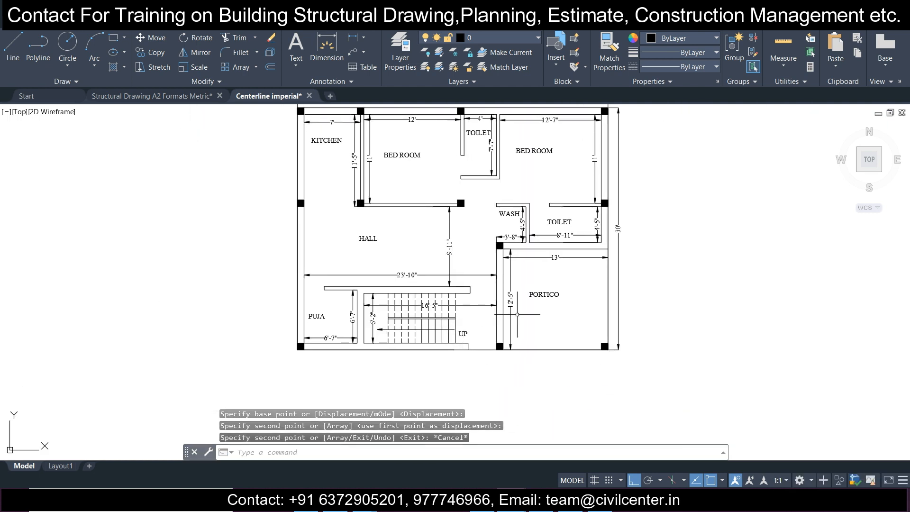
Copy the column at the 12' bedroom's lower-left corner straight down to the top junction of the wall between puja and staircase
scroll(517, 314, "up", 2)
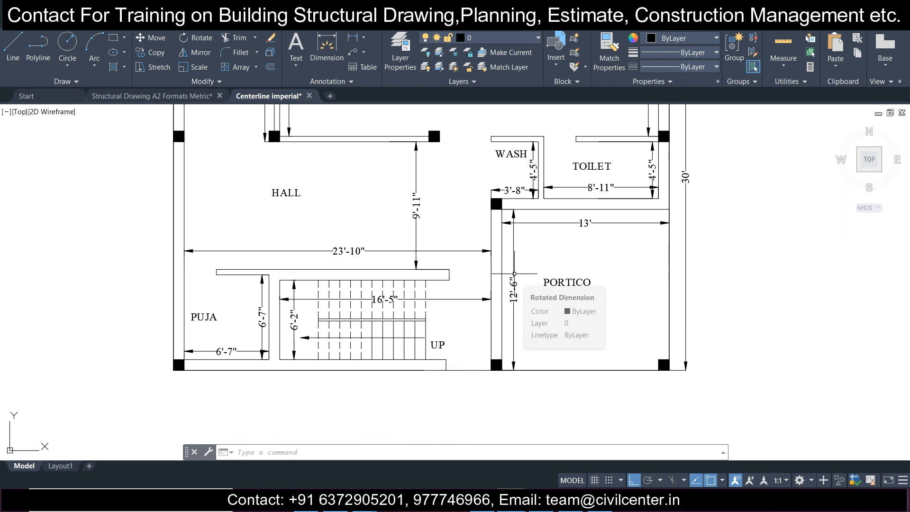
scroll(273, 220, "up", 6)
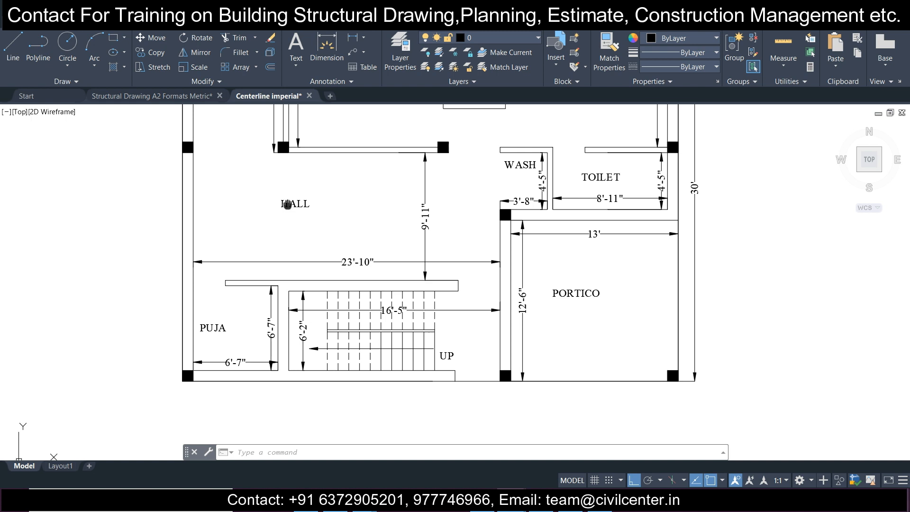
left_click(360, 230)
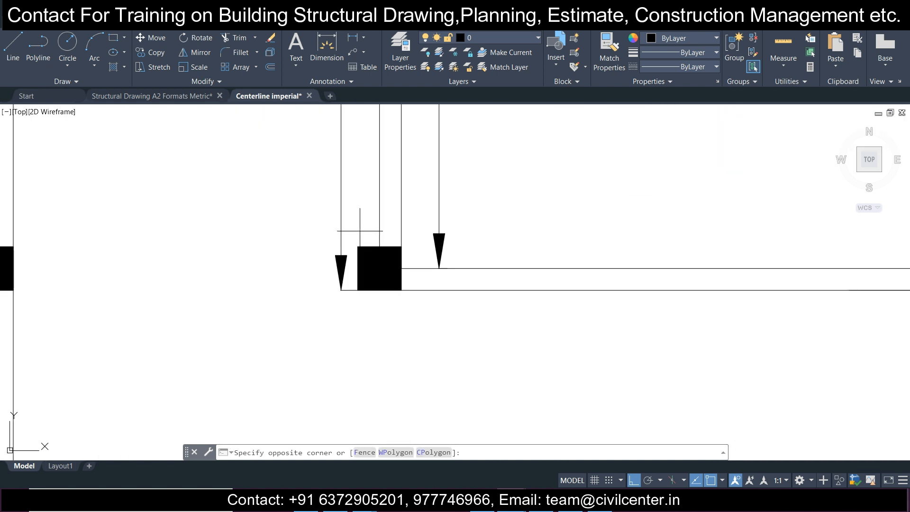
left_click(364, 258)
left_click(156, 53)
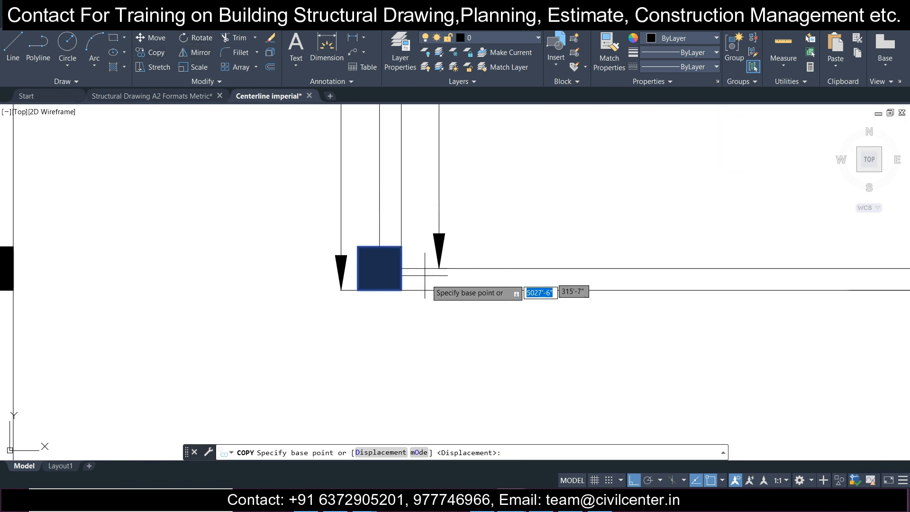
left_click(401, 289)
scroll(401, 289, "down", 4)
middle_click_drag(403, 307, 438, 130)
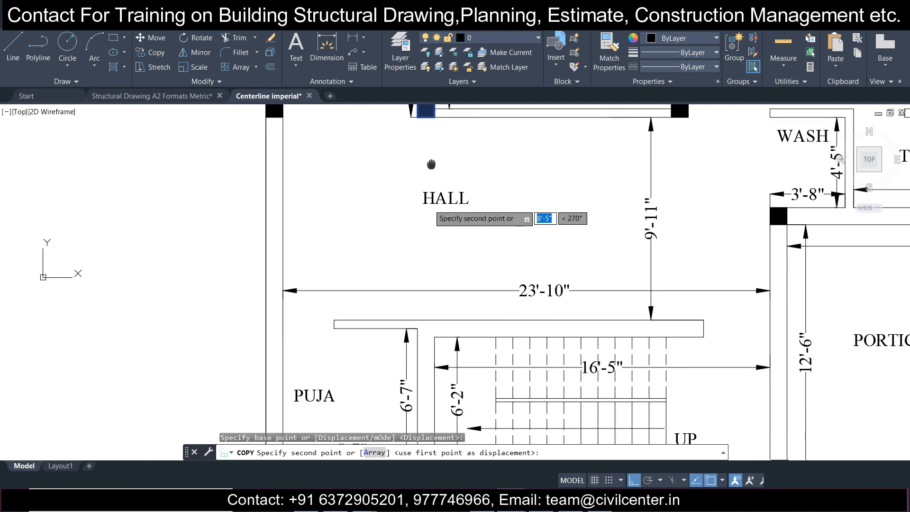
left_click(436, 332)
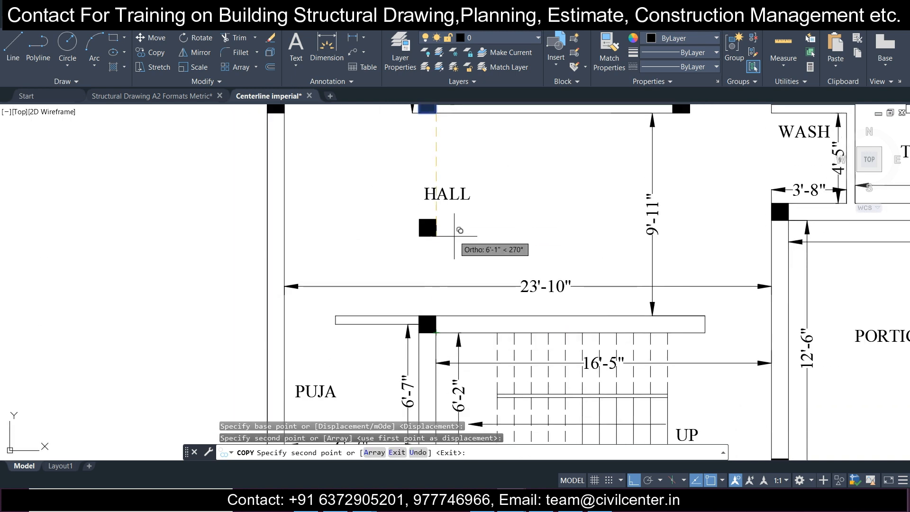
key("Escape")
scroll(453, 235, "down", 4)
middle_click_drag(455, 271, 458, 252)
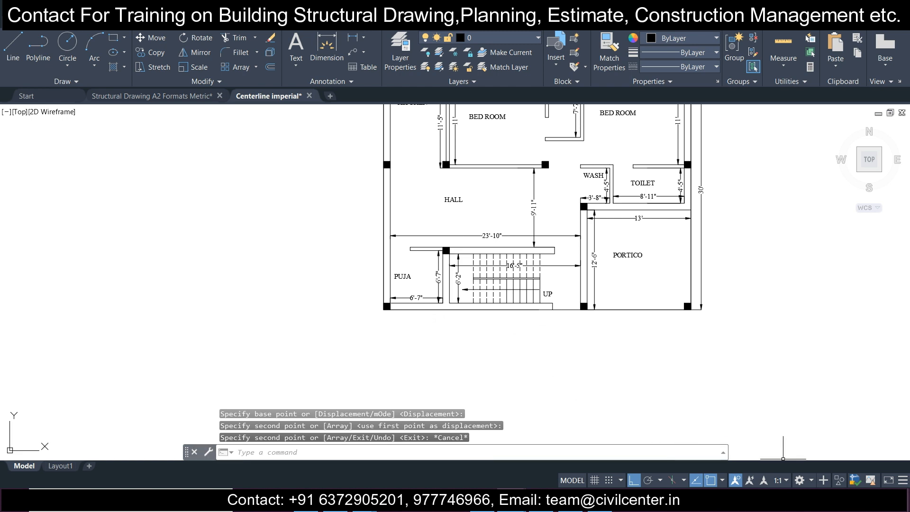
Copy the column at the top of the puja and staircase wall by its lower-right corner straight down to the bottom wall's outer edge
scroll(454, 312, "up", 8)
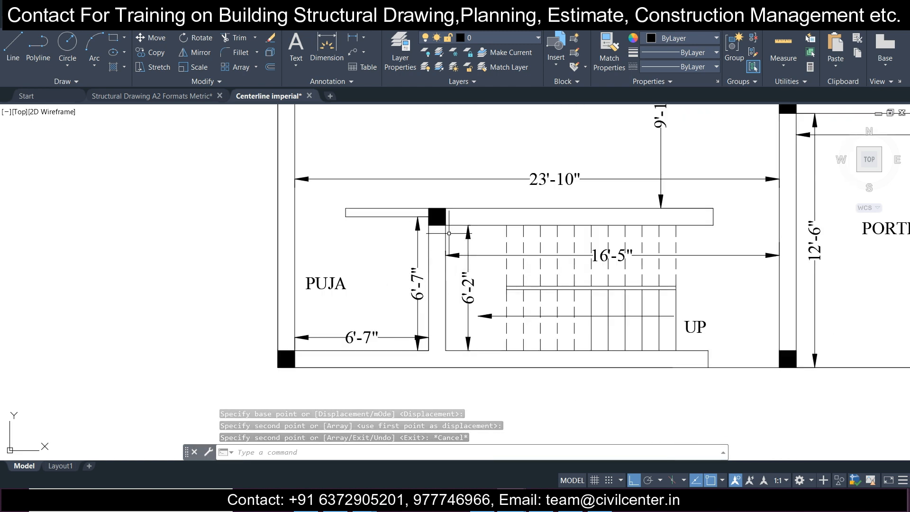
left_click(457, 201)
left_click(422, 195)
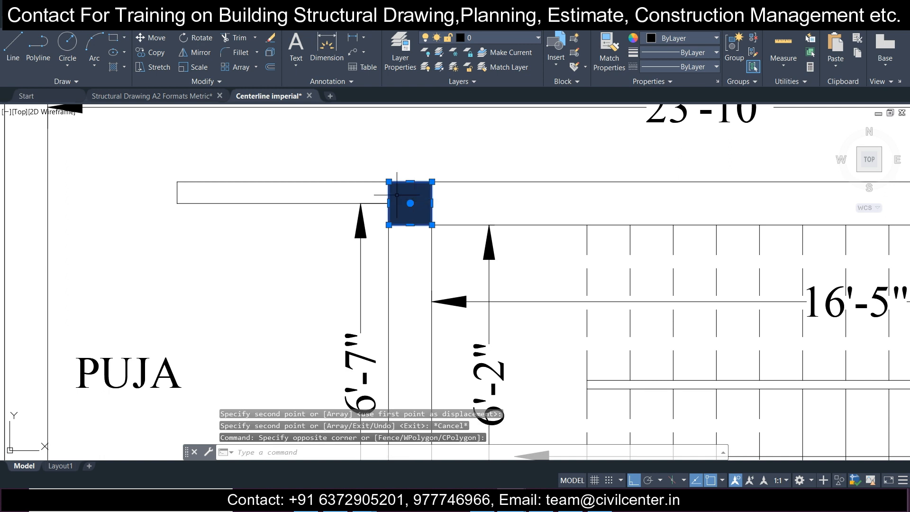
left_click(150, 52)
left_click(431, 225)
scroll(431, 225, "down", 4)
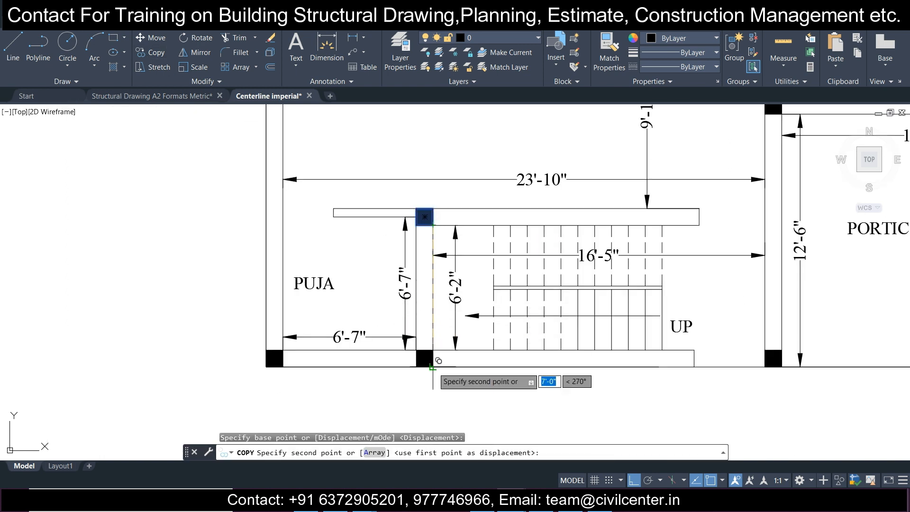
left_click(432, 366)
key("Escape")
scroll(407, 327, "down", 4)
middle_click_drag(454, 288, 413, 318)
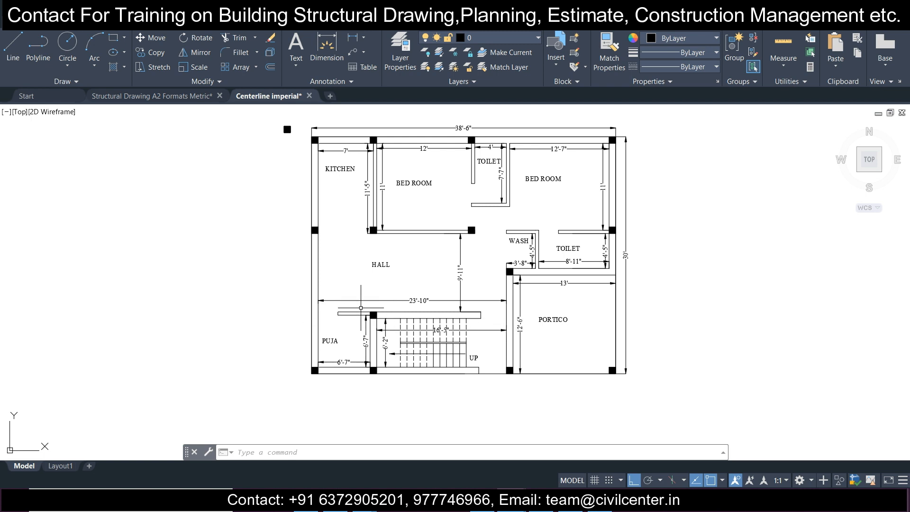
Examine the placed columns across the whole floor plan
middle_click_drag(554, 333, 511, 320)
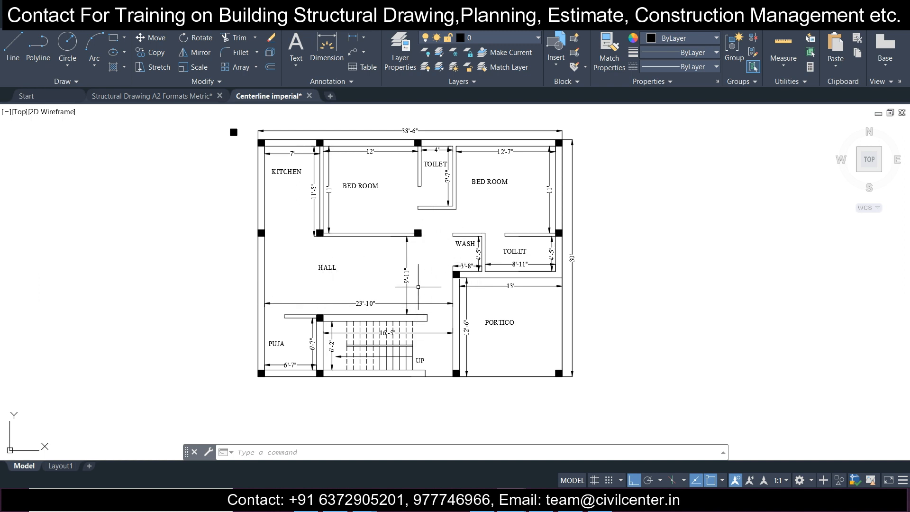
scroll(437, 269, "down", 2)
scroll(436, 269, "up", 2)
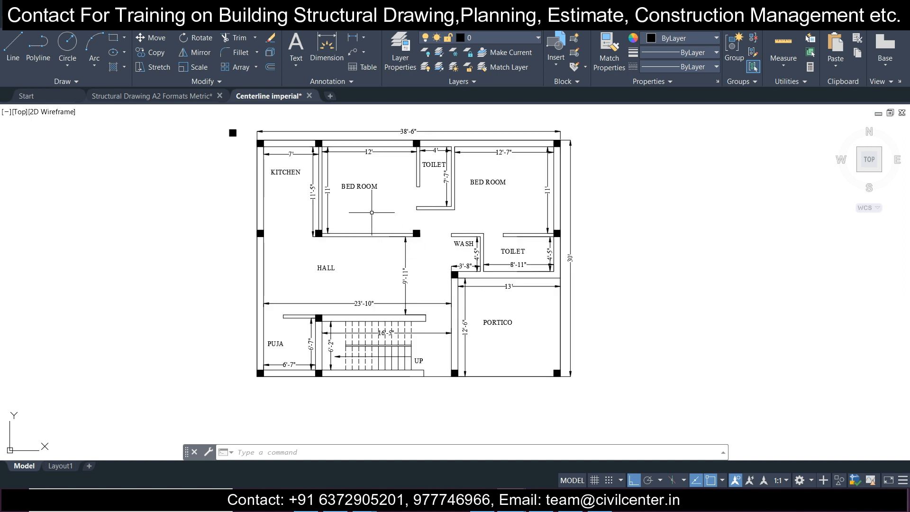
middle_click_drag(372, 212, 387, 243)
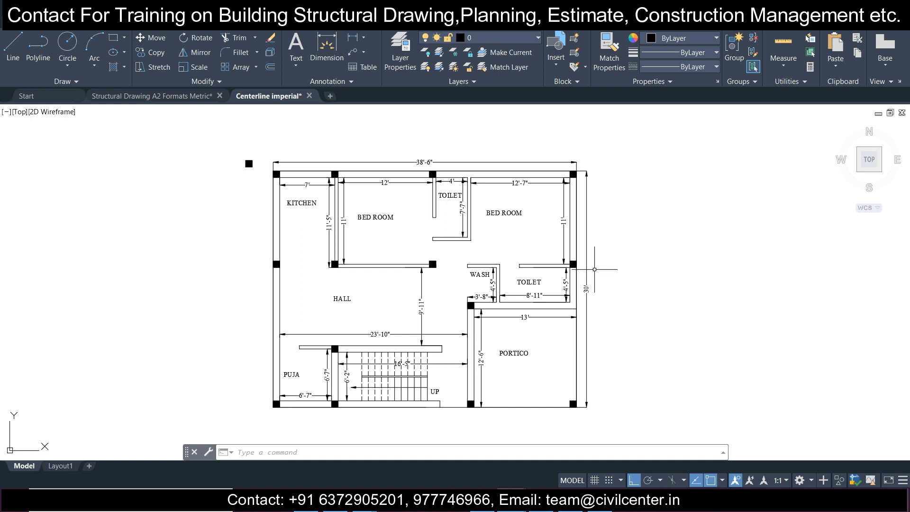
middle_click_drag(594, 269, 648, 248)
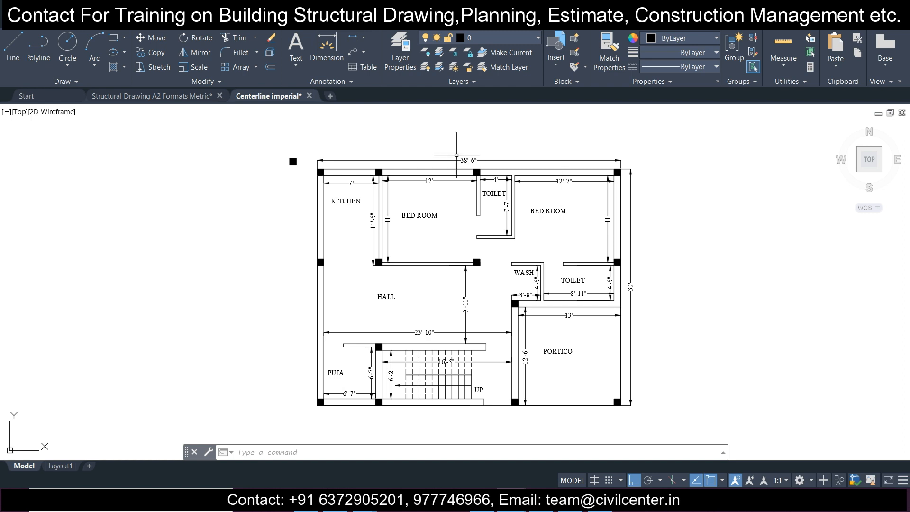
scroll(456, 155, "up", 2)
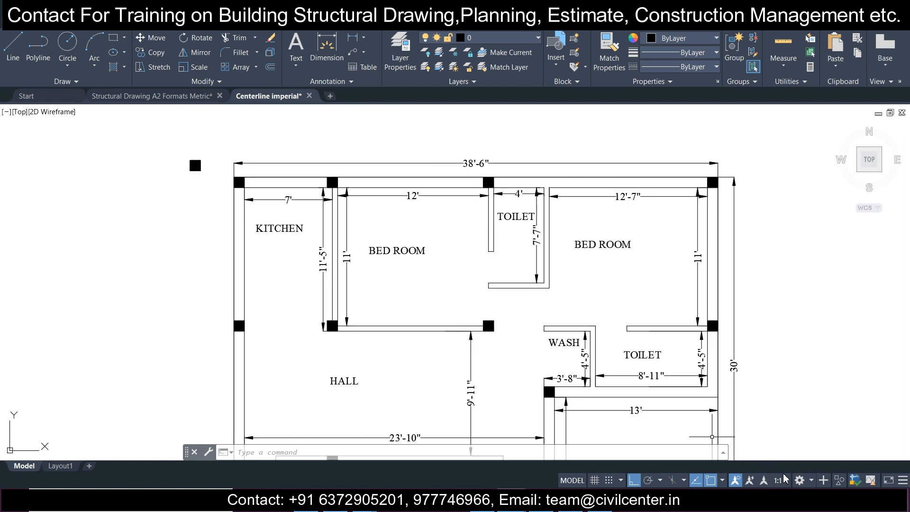
scroll(553, 326, "down", 2)
middle_click_drag(412, 242, 429, 234)
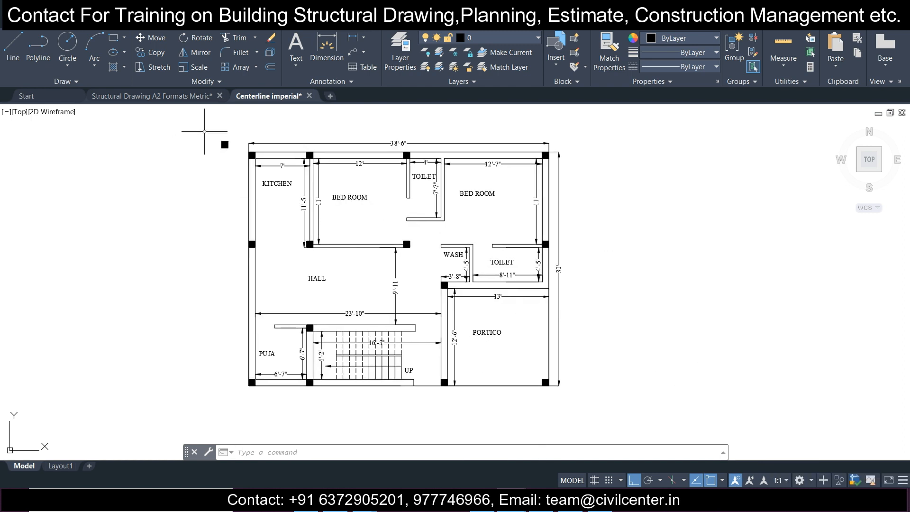
scroll(292, 123, "up", 2)
scroll(312, 136, "down", 2)
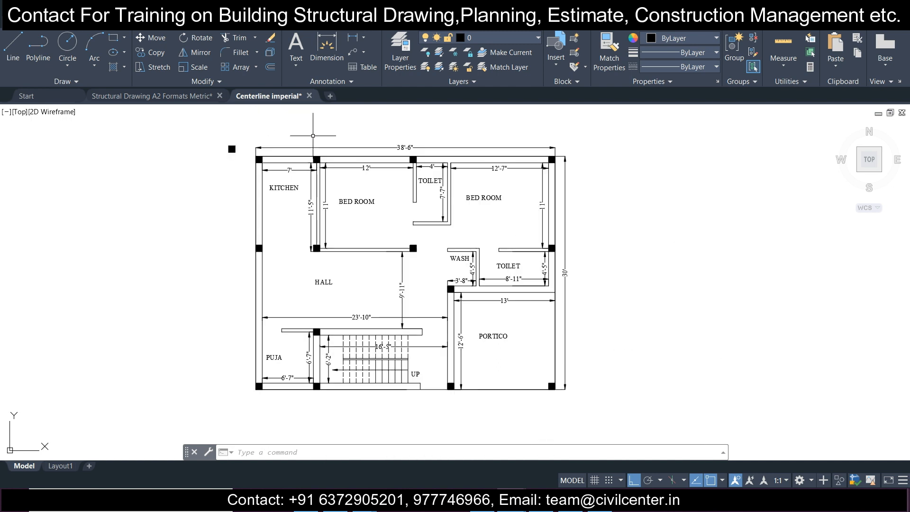
Delete all dimensions from the floor plan by selecting every object similar to the overall width dimension
scroll(381, 176, "up", 4)
left_click(377, 137)
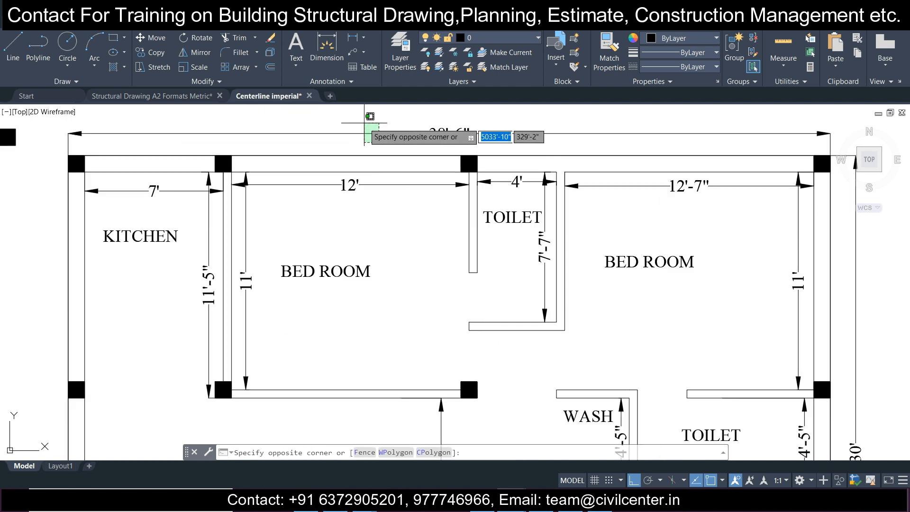
left_click(364, 122)
scroll(364, 122, "down", 2)
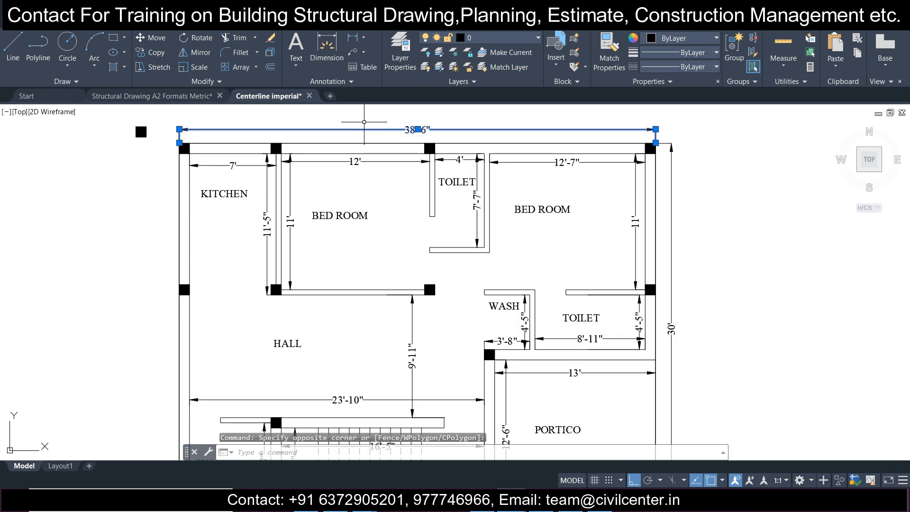
scroll(358, 141, "up", 2)
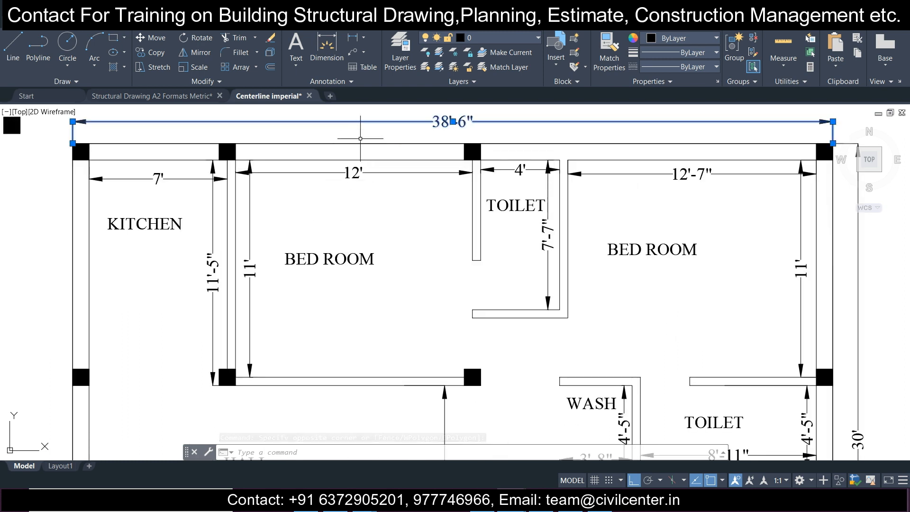
right_click(369, 122)
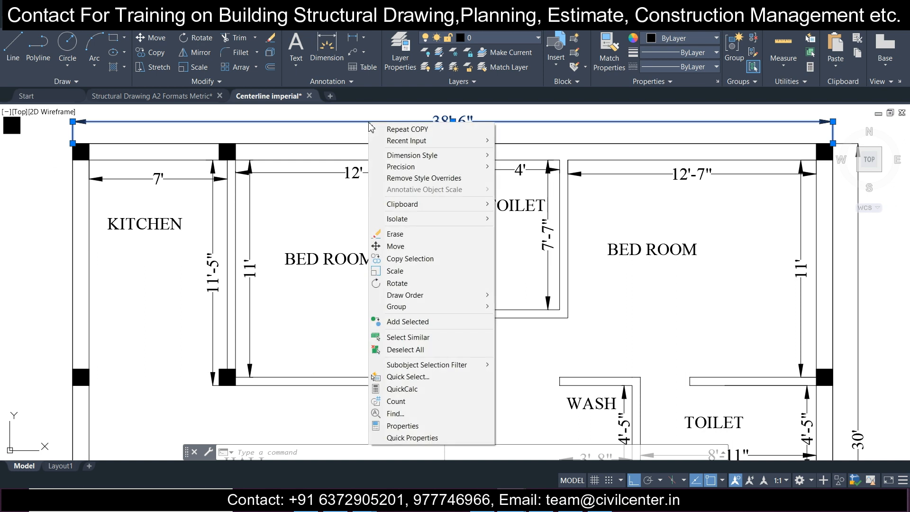
left_click(440, 338)
key("Delete")
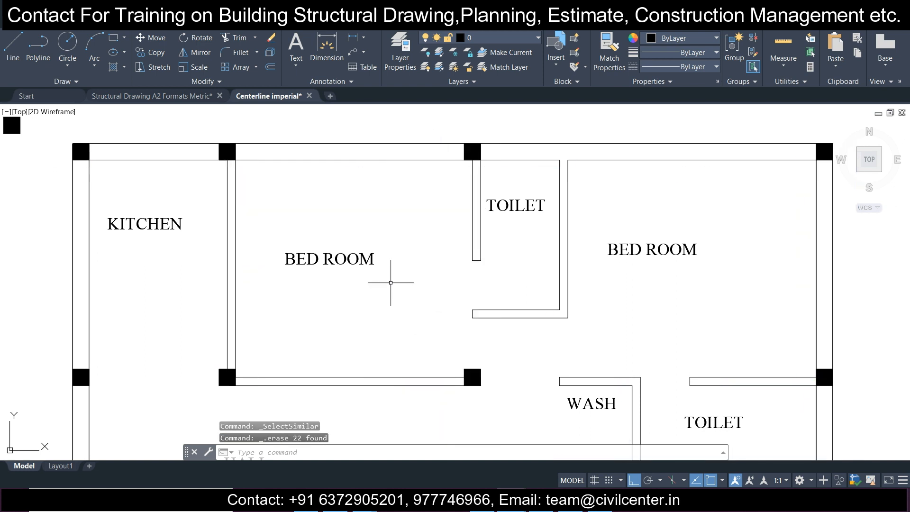
Delete the staircase treads, the direction arrow and the UP label
scroll(392, 284, "down", 4)
scroll(387, 330, "up", 4)
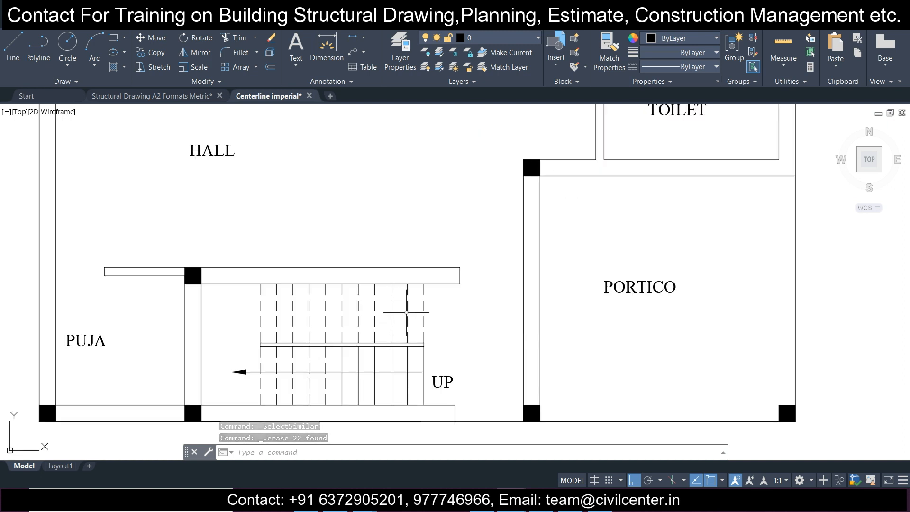
left_click(460, 390)
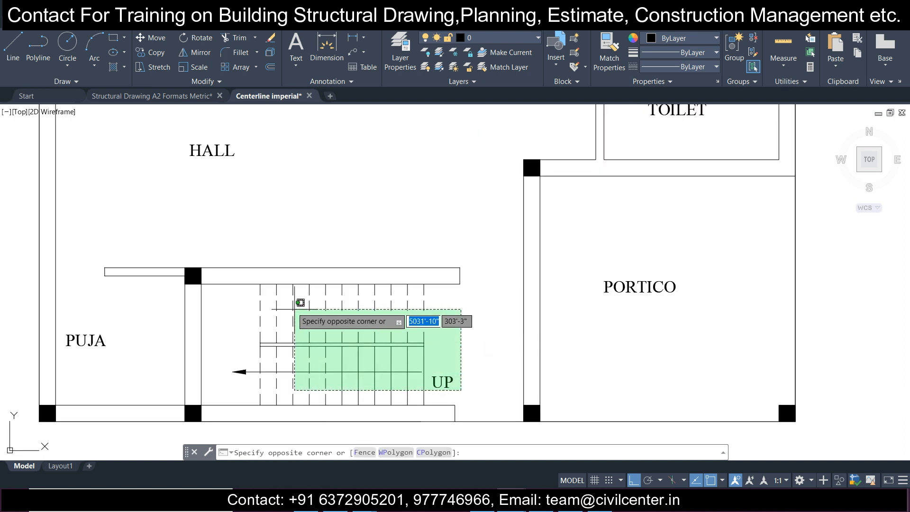
left_click(250, 294)
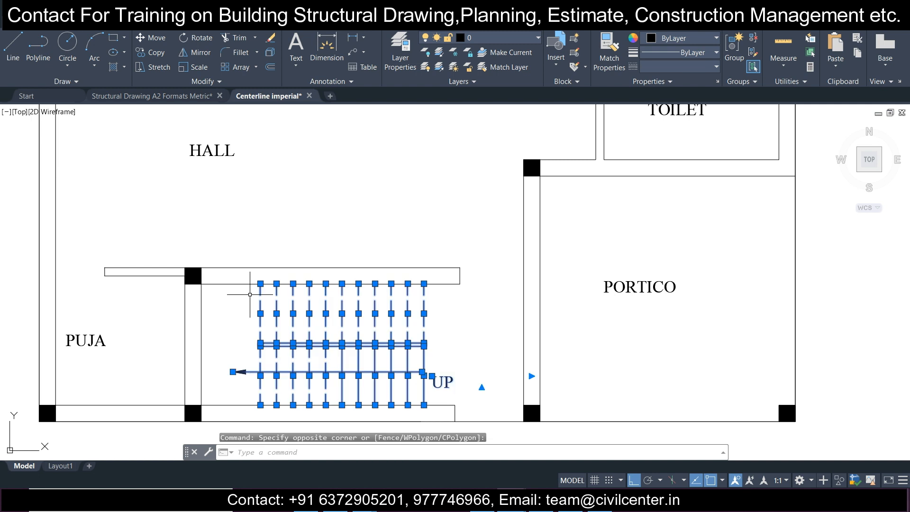
key("Delete")
Extend both lines of the staircase's upper wall to the left line of the portico's left wall
scroll(446, 275, "up", 4)
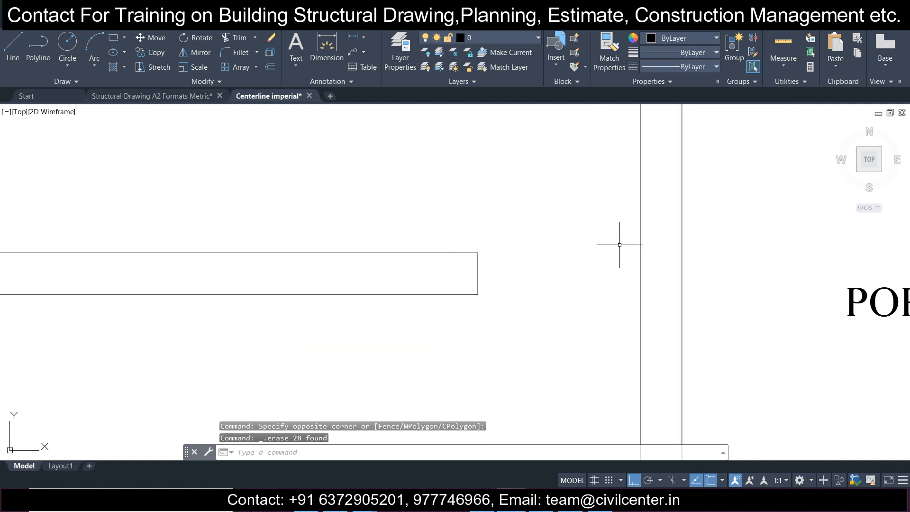
left_click(645, 263)
left_click(617, 242)
type("ex")
key("Return")
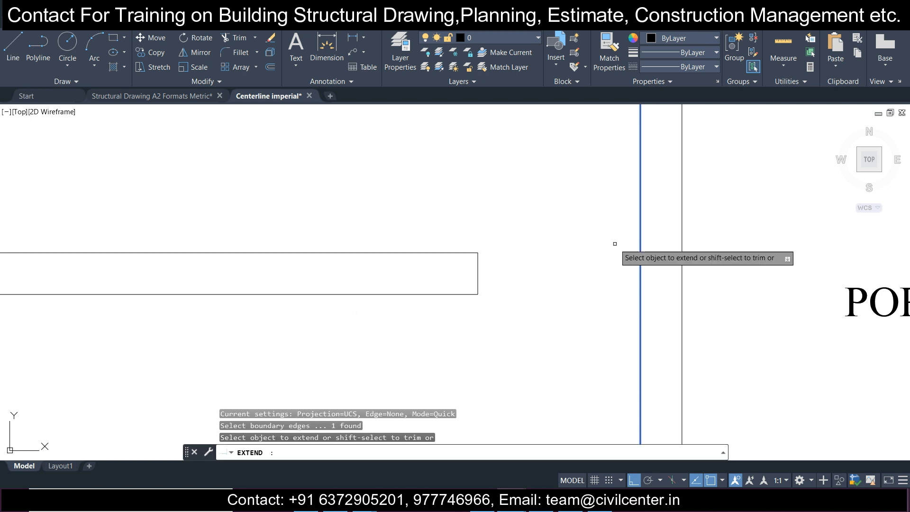
left_click(451, 257)
left_click(440, 231)
key("Return")
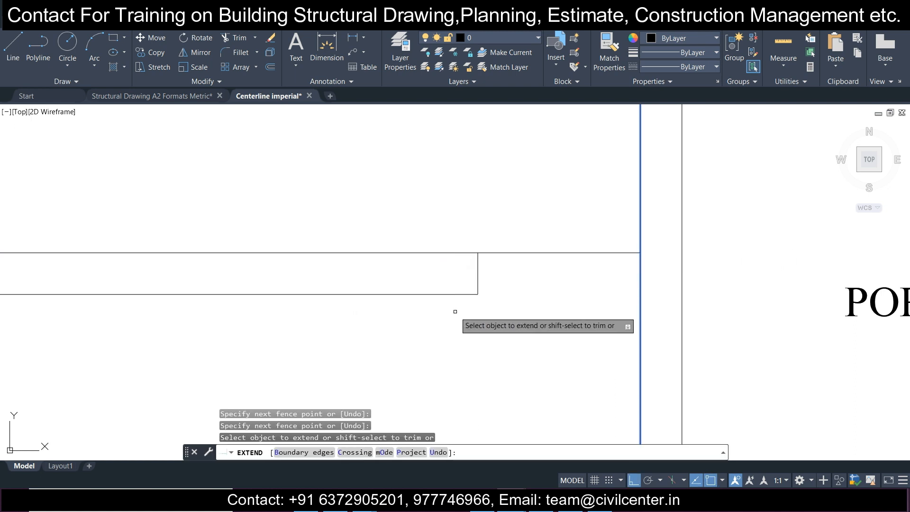
left_click(439, 278)
key("Return")
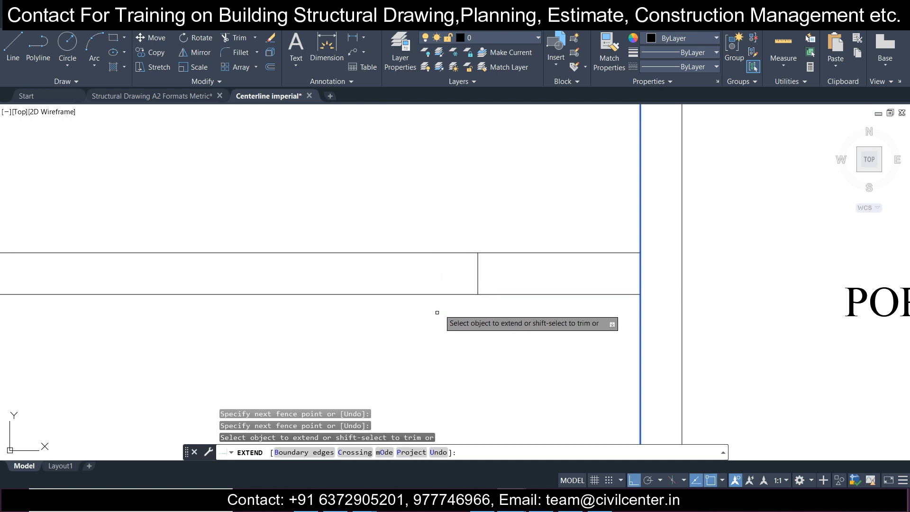
key("Return")
Delete the short end line left across the staircase's upper wall
left_click(487, 262)
left_click(444, 260)
key("Delete")
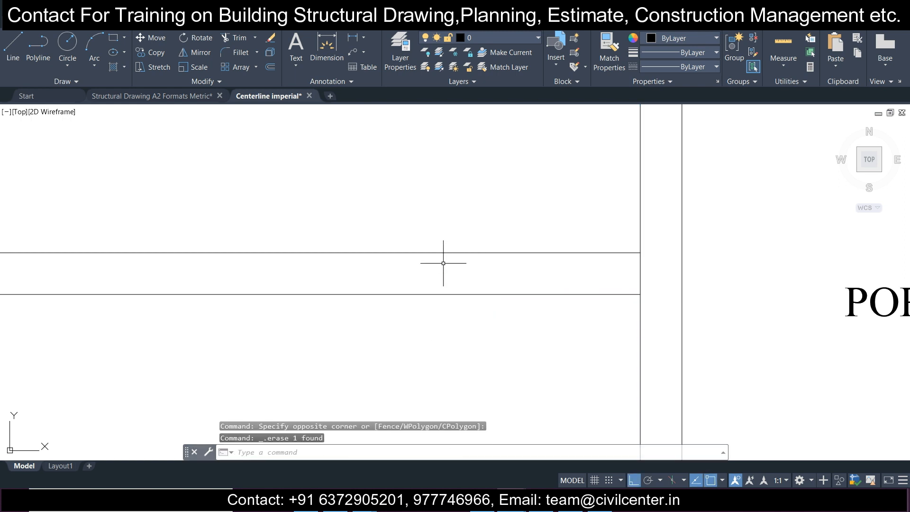
Delete the short end line closing the bottom wall below the staircase area
scroll(443, 263, "down", 5)
middle_click_drag(356, 251, 366, 278)
middle_click_drag(415, 231, 413, 240)
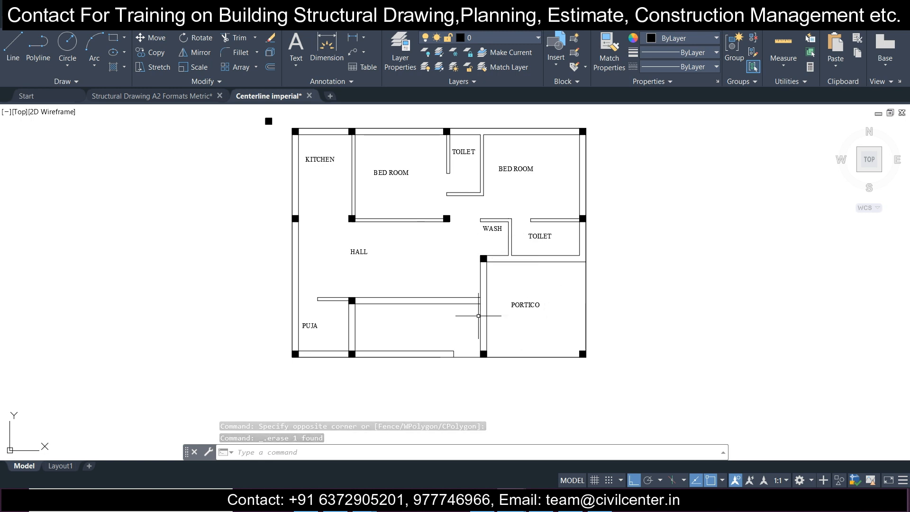
scroll(481, 329, "up", 2)
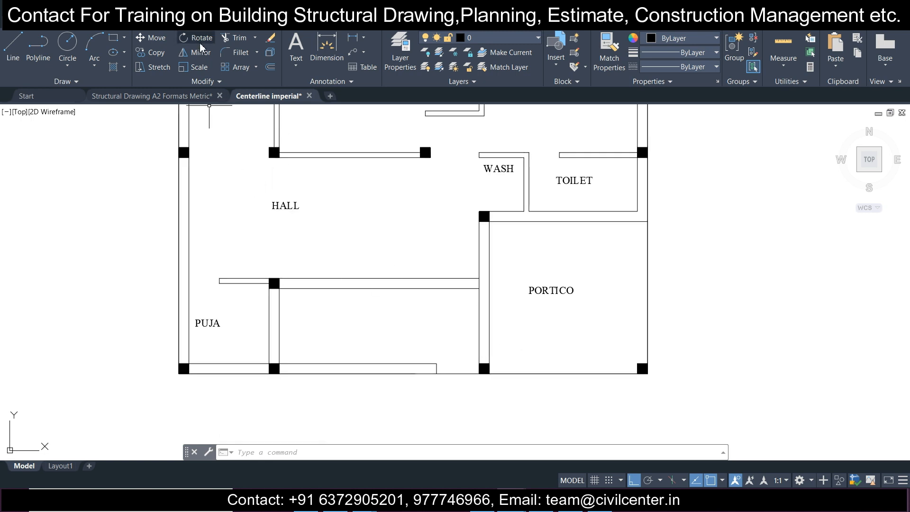
scroll(437, 335, "up", 4)
left_click(410, 340)
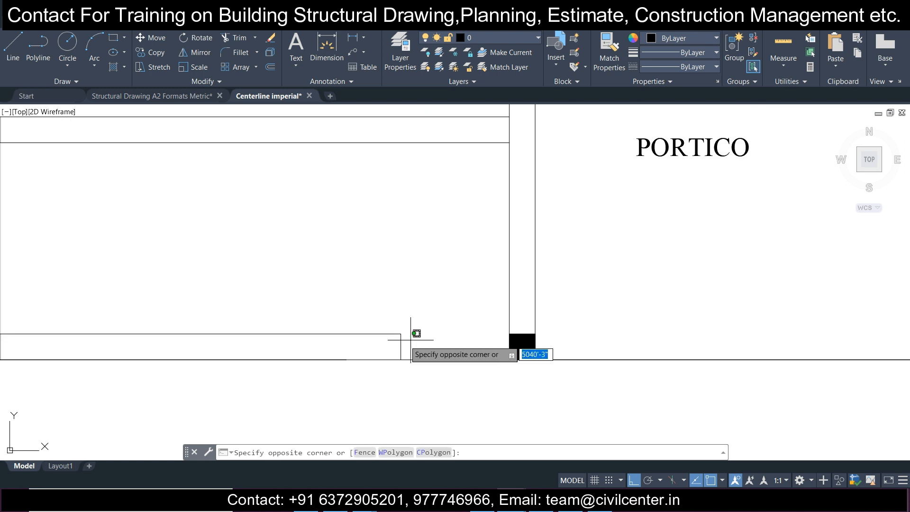
left_click(376, 350)
key("Delete")
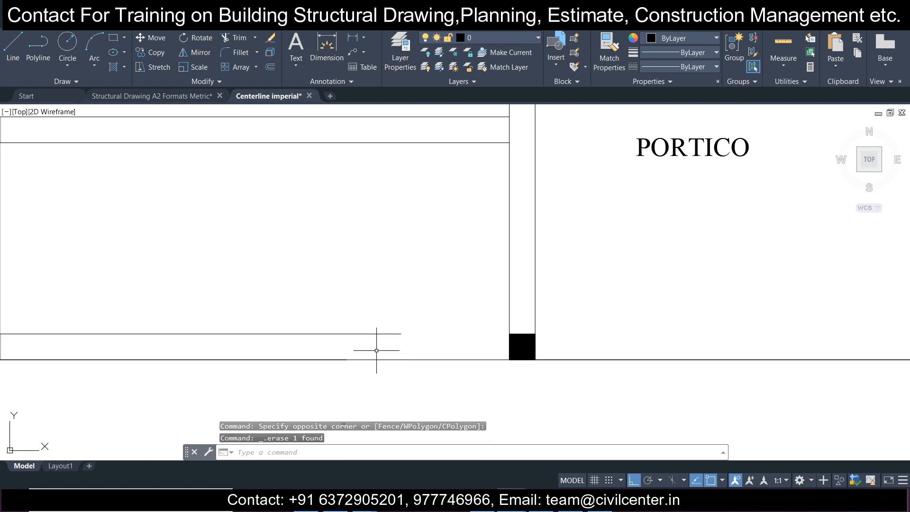
Stretch the bottom wall's inner line to the upper-left corner of the portico's lower-left column
left_click(394, 324)
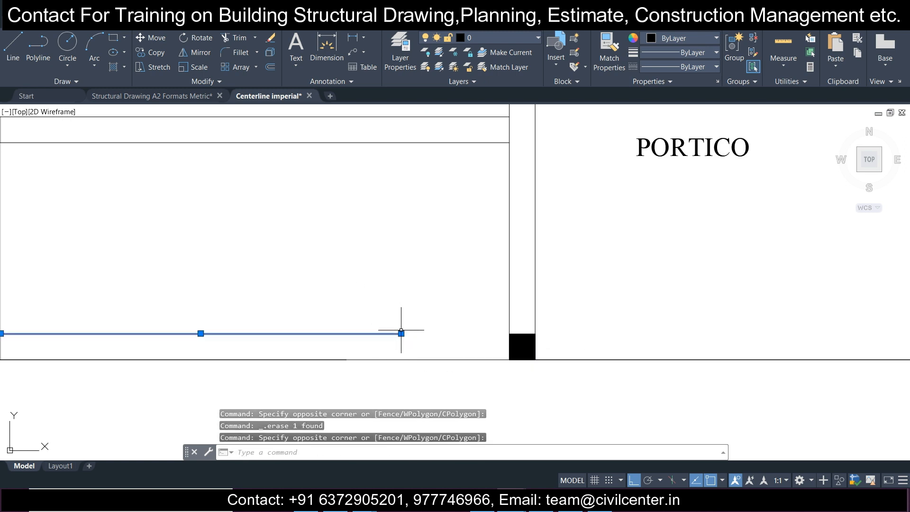
left_click(401, 333)
left_click(509, 334)
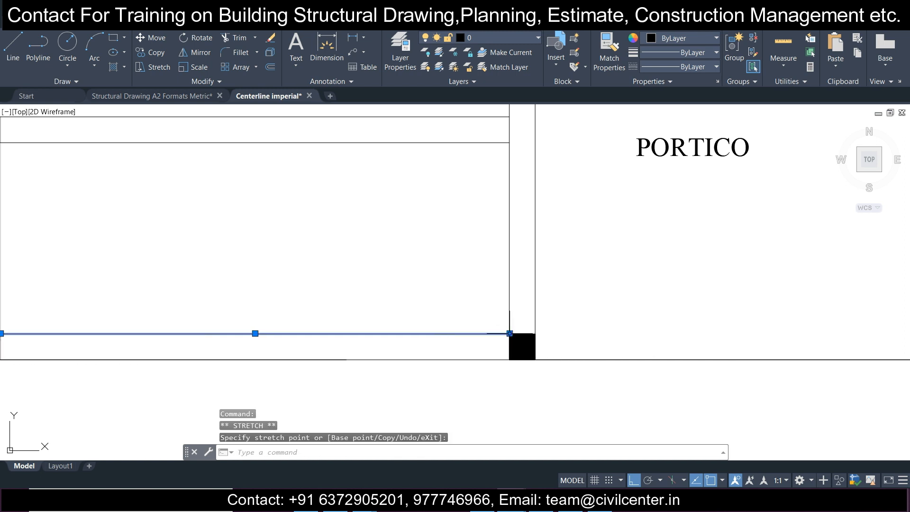
key("Escape")
With Ortho off, draw two crossing diagonal lines between the inner corners of the staircase area
scroll(458, 311, "down", 4)
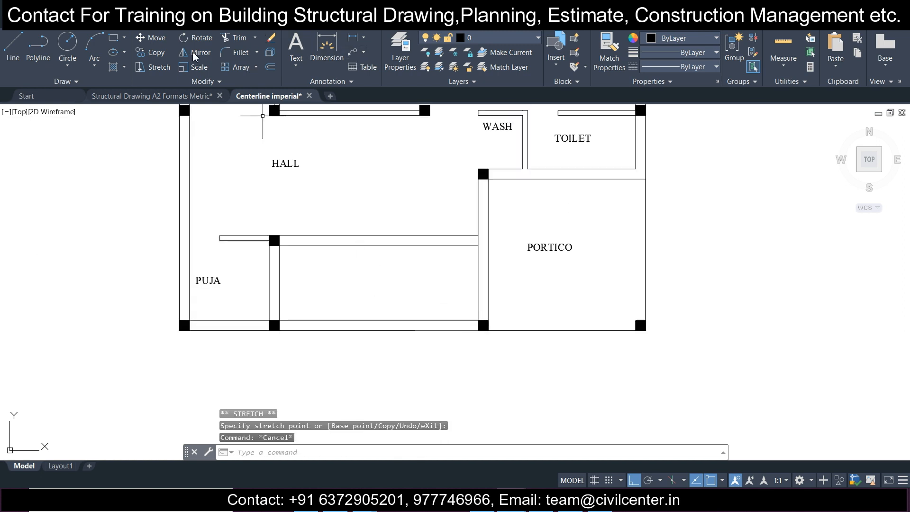
left_click(23, 43)
scroll(307, 284, "up", 2)
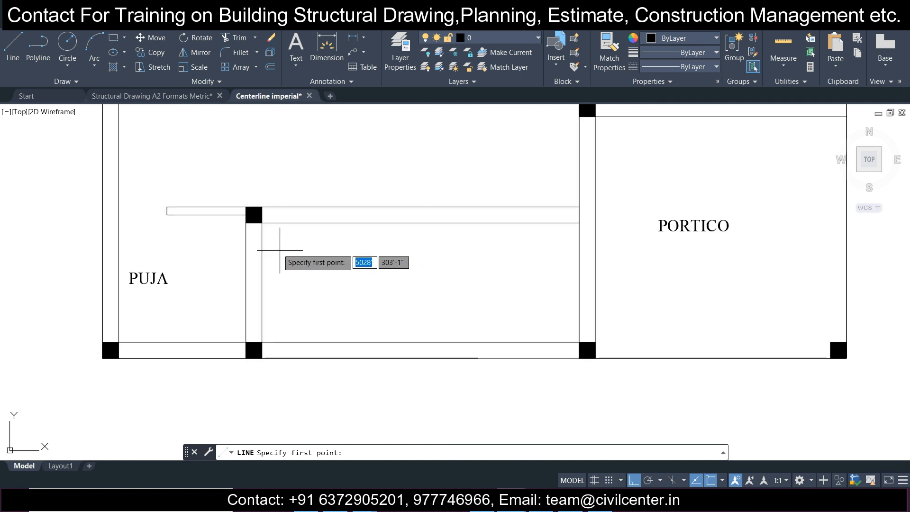
left_click(262, 222)
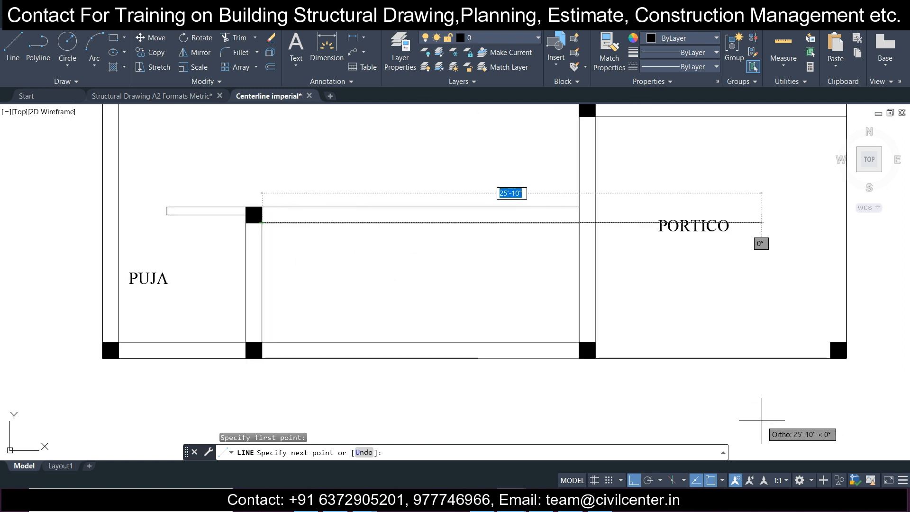
left_click(634, 480)
left_click(579, 341)
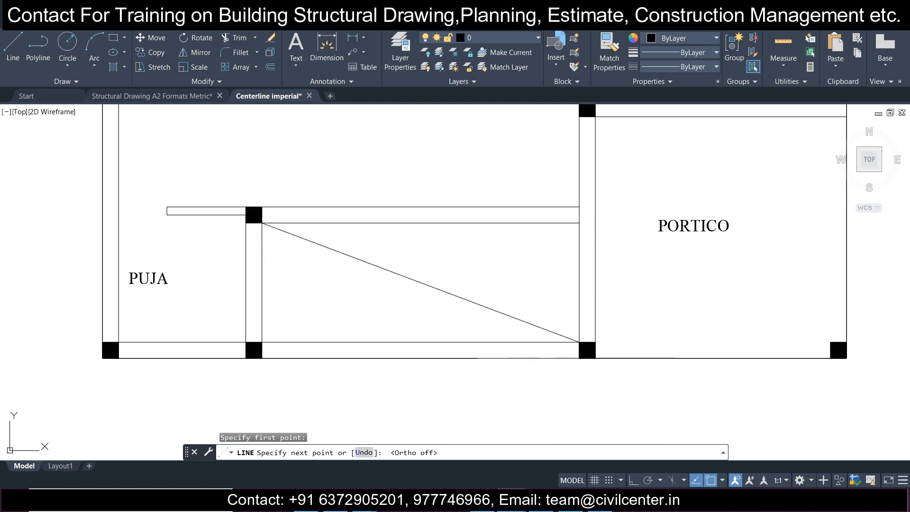
key("Return")
key("Return")
left_click(262, 341)
left_click(579, 223)
key("Escape")
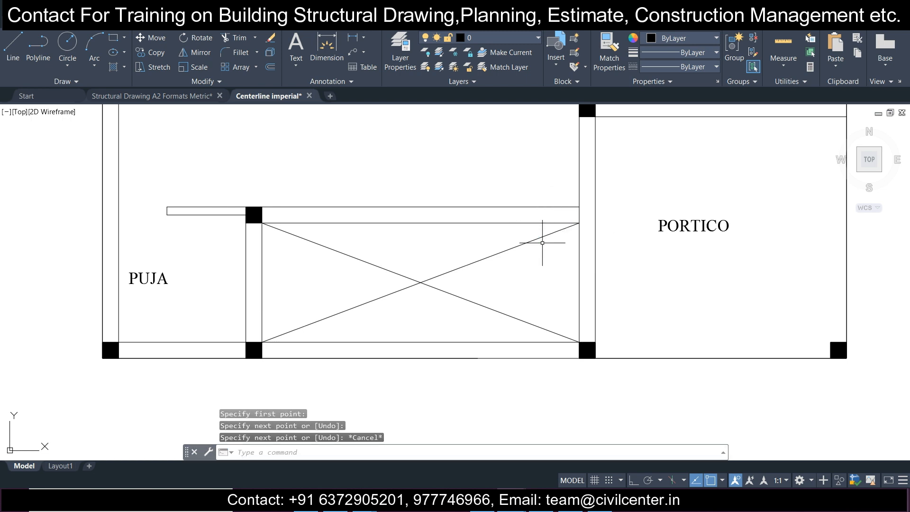
Delete all room labels from the plan by selecting every text similar to the HALL label
scroll(542, 243, "down", 6)
left_click(356, 243)
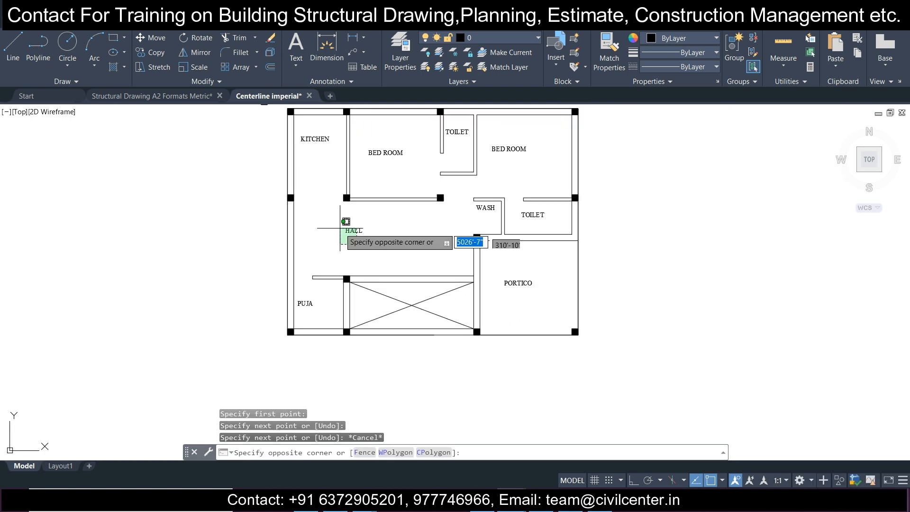
left_click(340, 228)
right_click(356, 232)
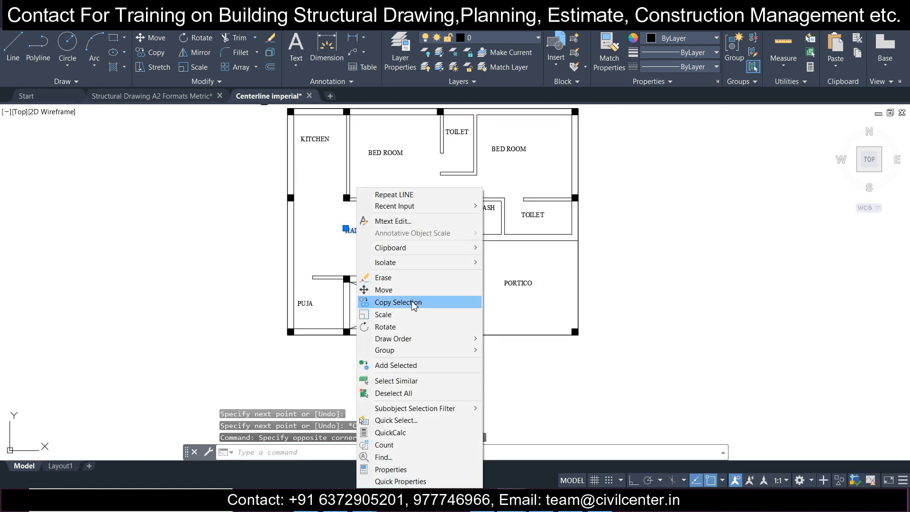
left_click(407, 381)
middle_click_drag(562, 260, 577, 340)
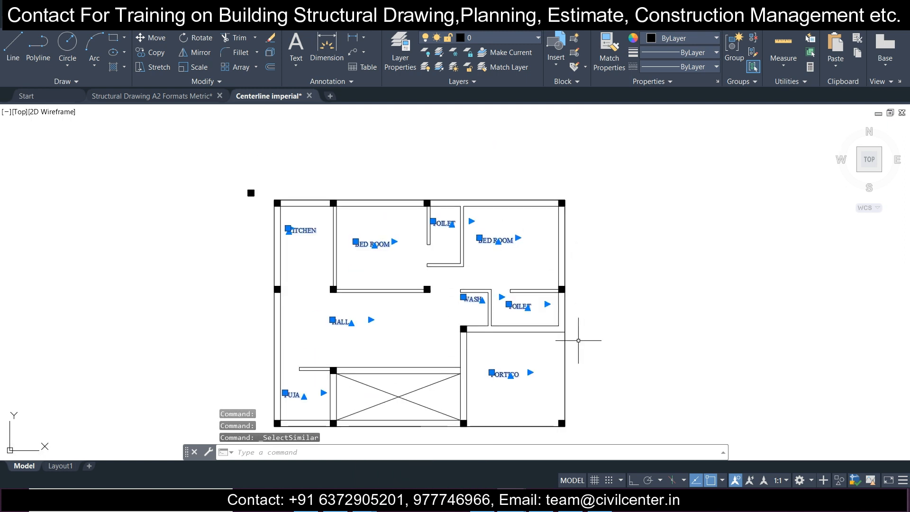
key("Delete")
Delete the spare column outside the plan's upper-left corner
left_click(214, 164)
left_click(270, 217)
key("Delete")
scroll(276, 207, "down", 2)
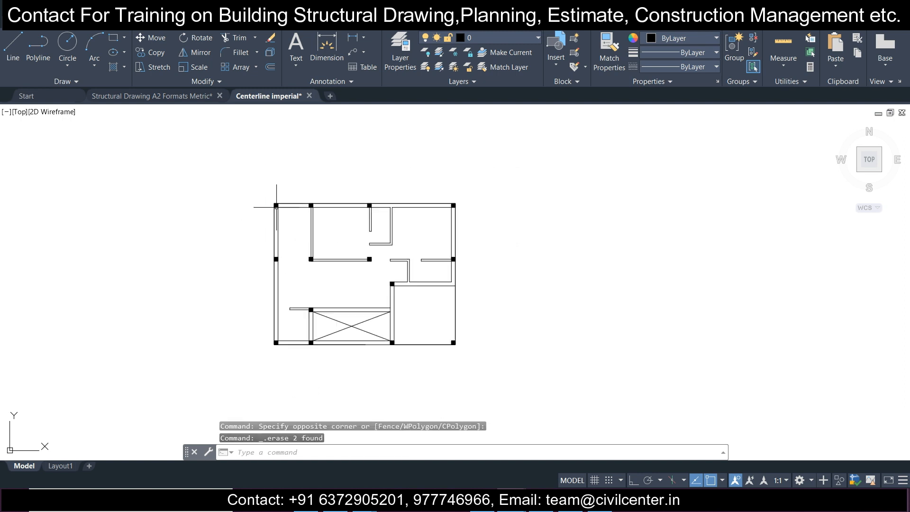
With Ortho on, draw a vertical centerline through the leftmost columns, extending past the plan's top and bottom walls
scroll(332, 245, "up", 2)
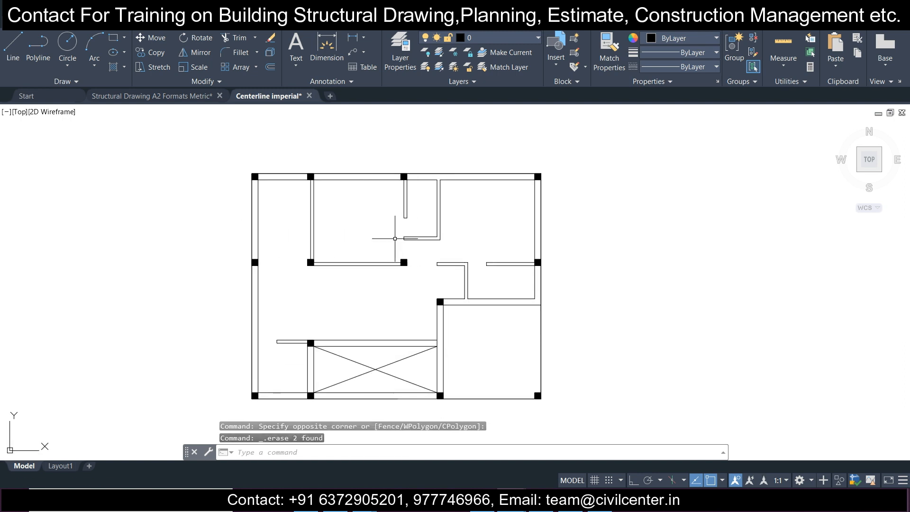
scroll(362, 182, "down", 2)
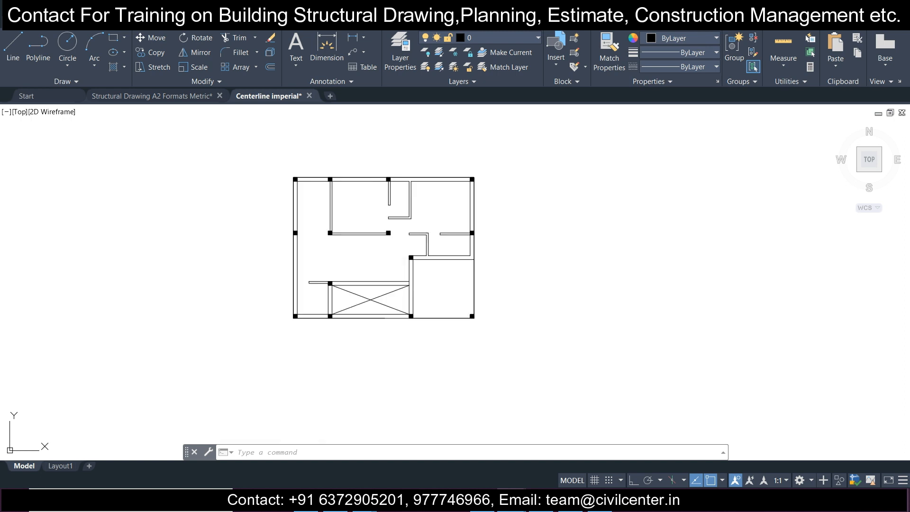
scroll(323, 182, "up", 2)
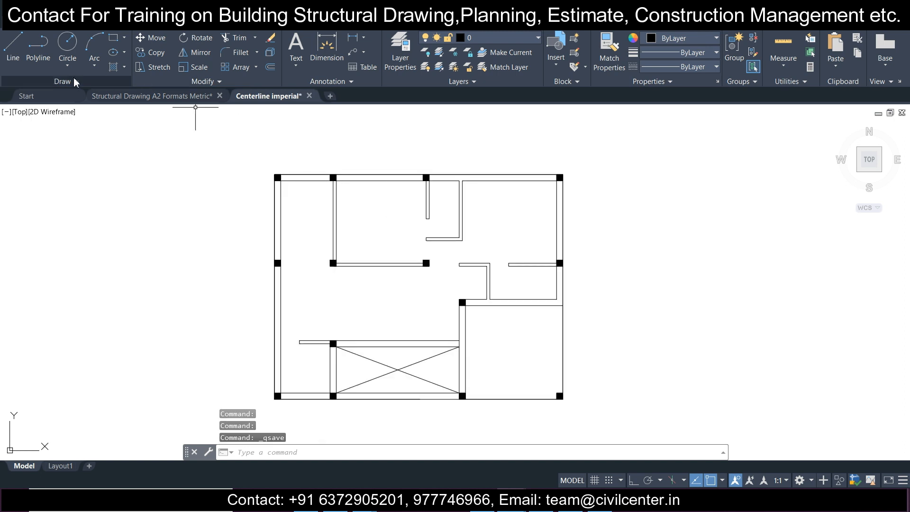
left_click(21, 61)
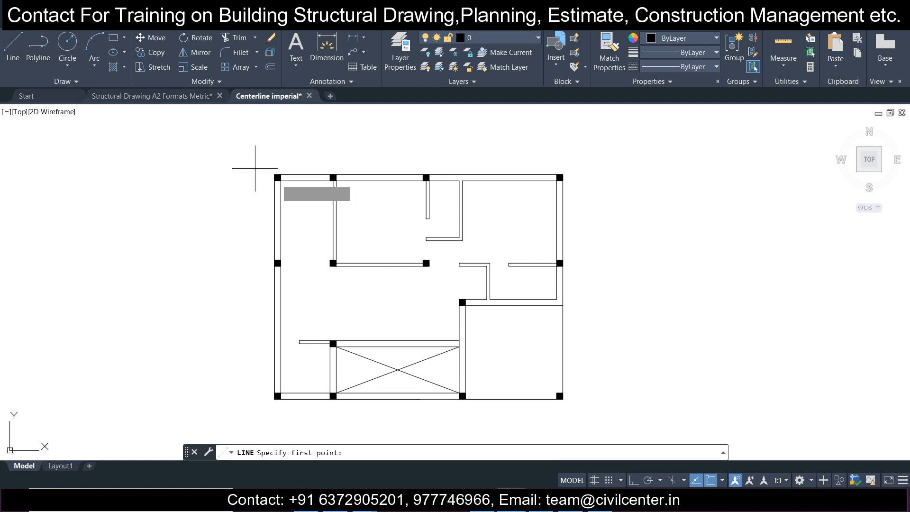
scroll(281, 190, "up", 4)
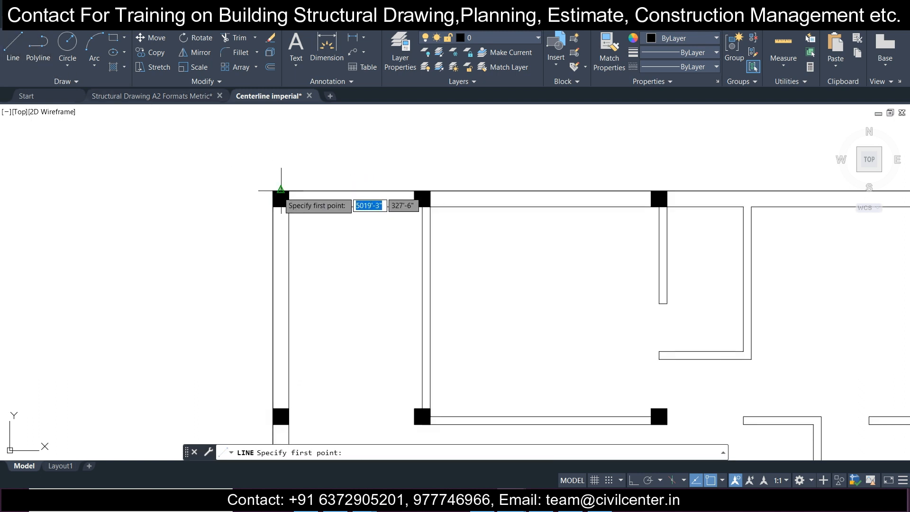
left_click(282, 149)
middle_click_drag(303, 334, 293, 152)
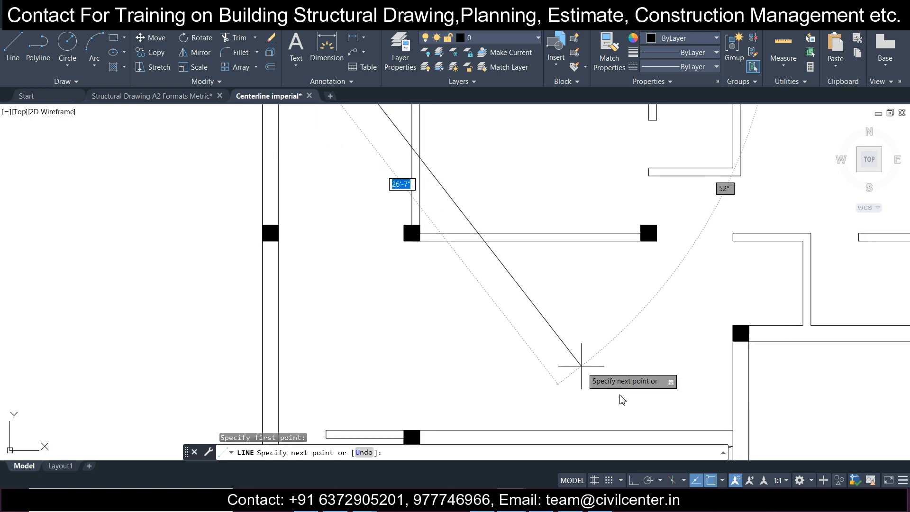
left_click(633, 478)
middle_click_drag(387, 298, 416, 161)
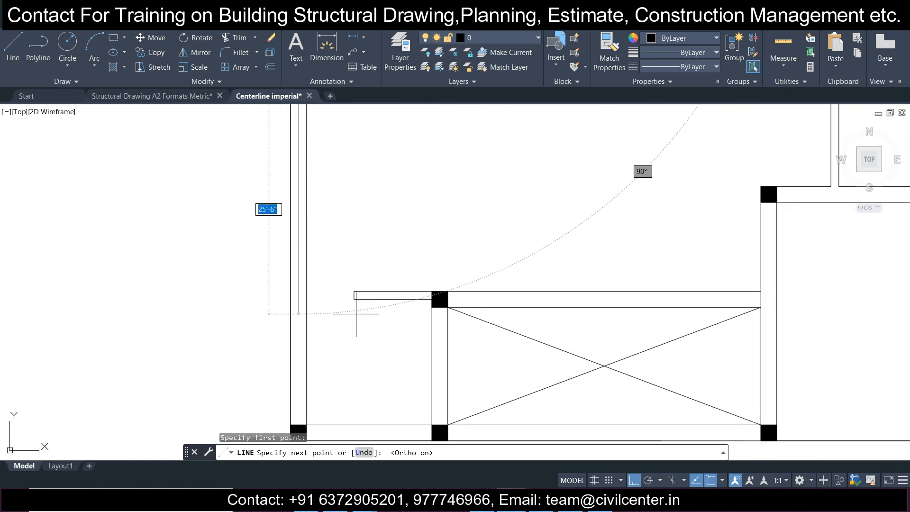
middle_click_drag(356, 314, 333, 175)
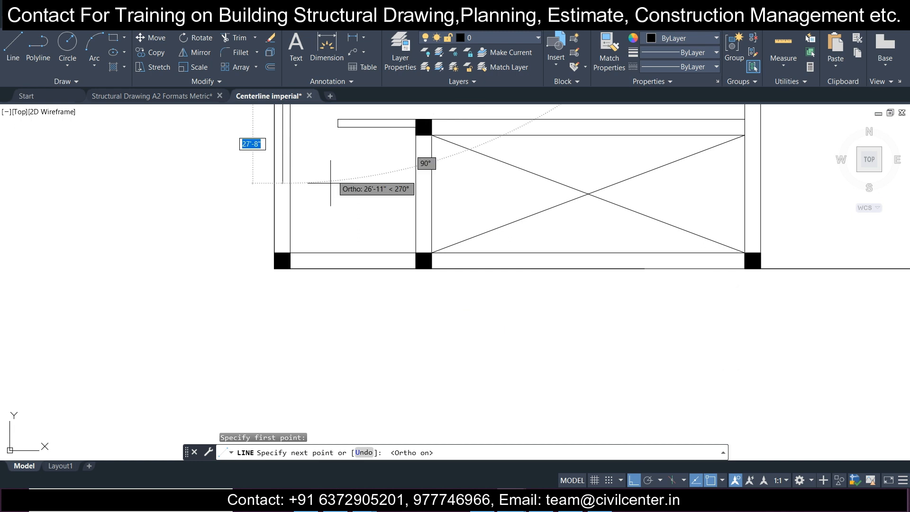
left_click(308, 304)
key("Escape")
Copy the vertical centerline from the bottom-left column's midpoint to the centers of the other three columns along the bottom wall
left_click(320, 300)
left_click(229, 273)
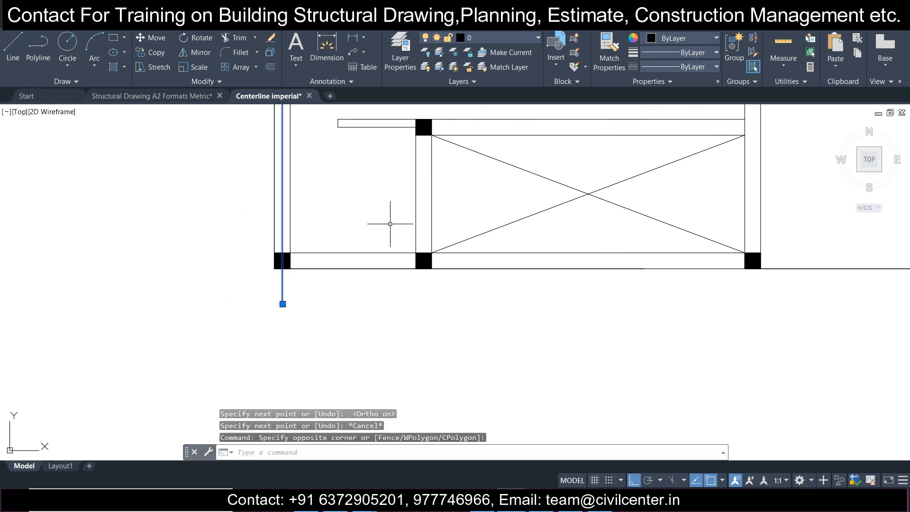
left_click(155, 53)
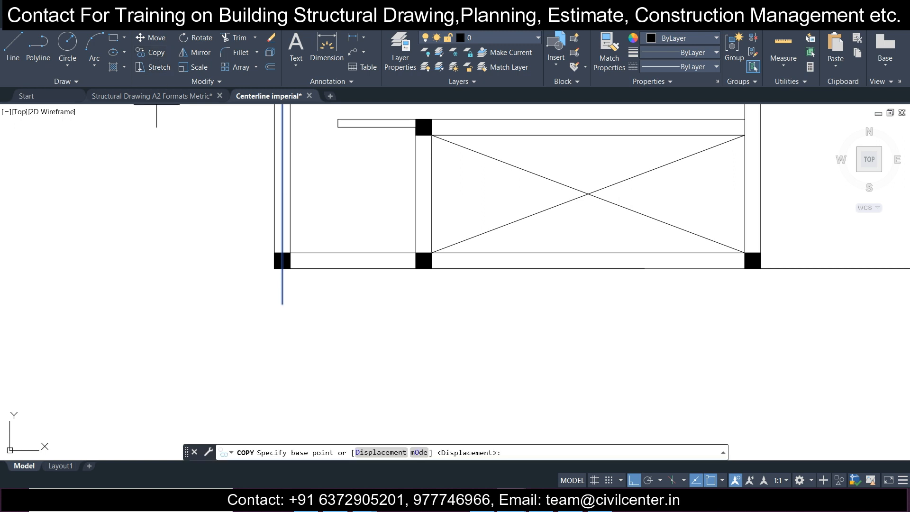
scroll(286, 284, "up", 4)
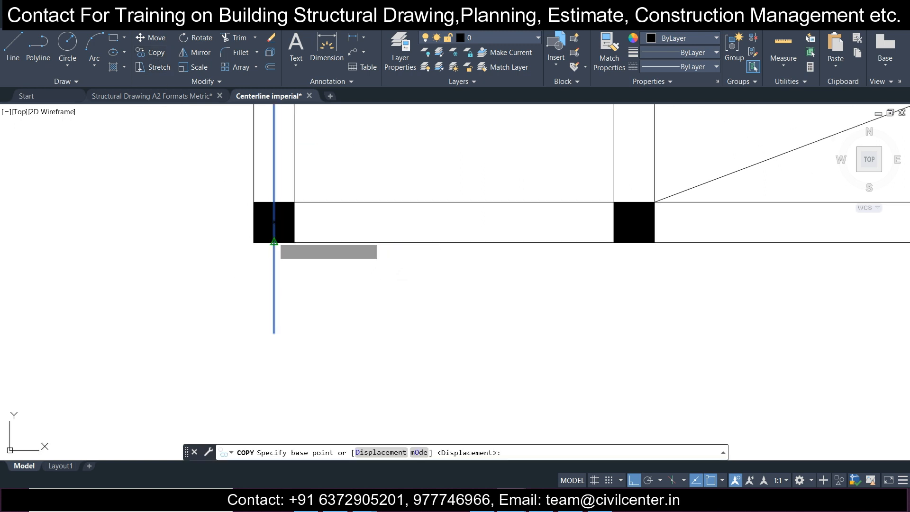
left_click(273, 242)
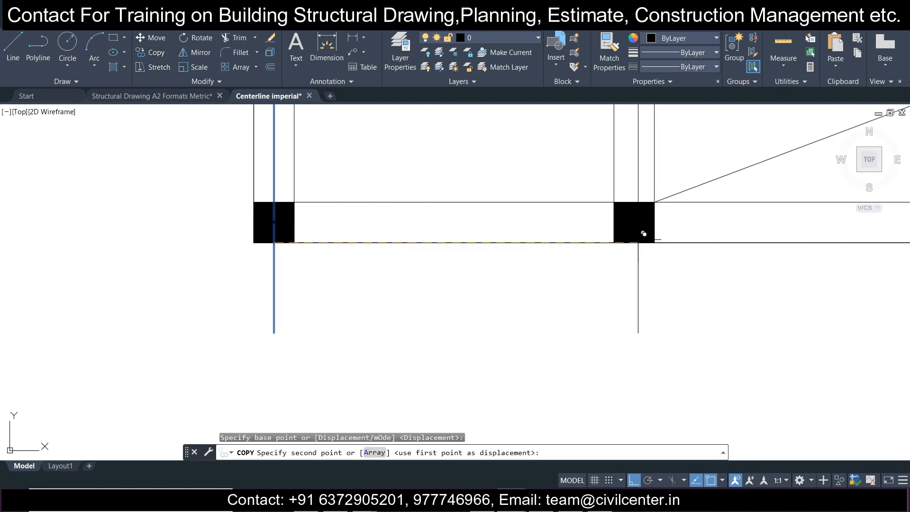
left_click(641, 234)
middle_click_drag(443, 218, 76, 218)
scroll(75, 217, "down", 3)
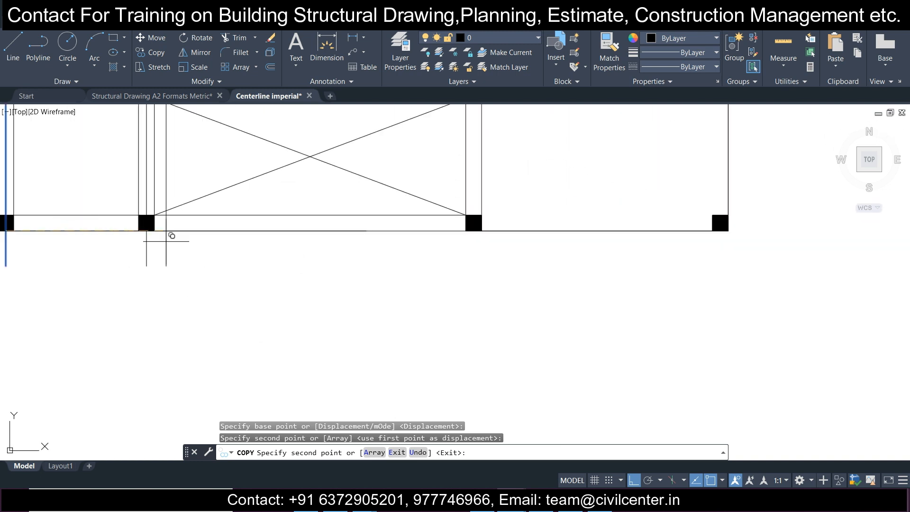
left_click(475, 227)
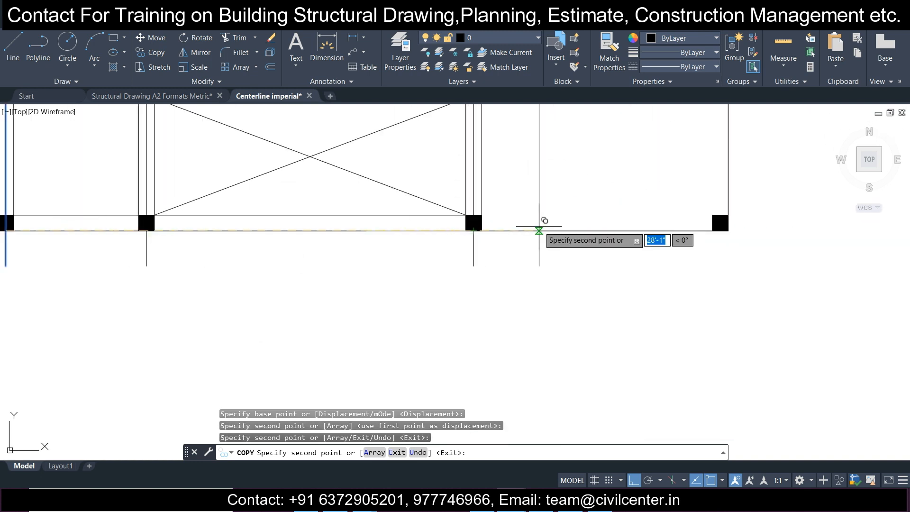
left_click(720, 229)
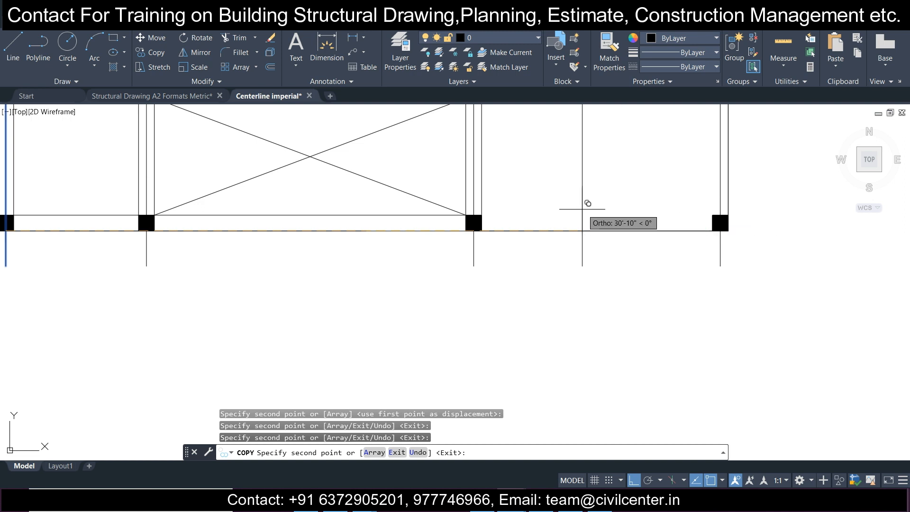
scroll(581, 207, "down", 2)
middle_click_drag(538, 209, 535, 296)
key("Escape")
Draw a horizontal centerline through the top row of columns, extending past the plan's left and right walls
middle_click_drag(543, 207, 521, 359)
scroll(429, 234, "up", 1)
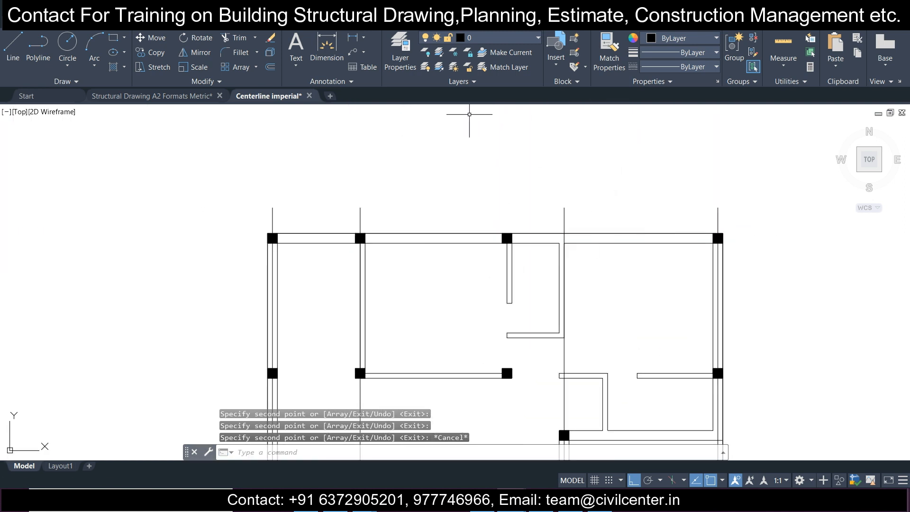
middle_click_drag(485, 165, 344, 60)
left_click(14, 46)
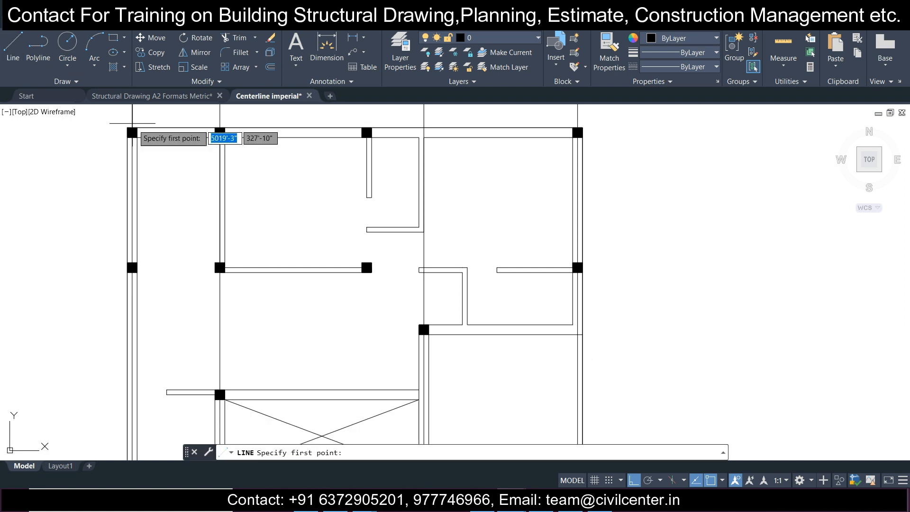
middle_click_drag(133, 123, 188, 196)
scroll(187, 205, "up", 4)
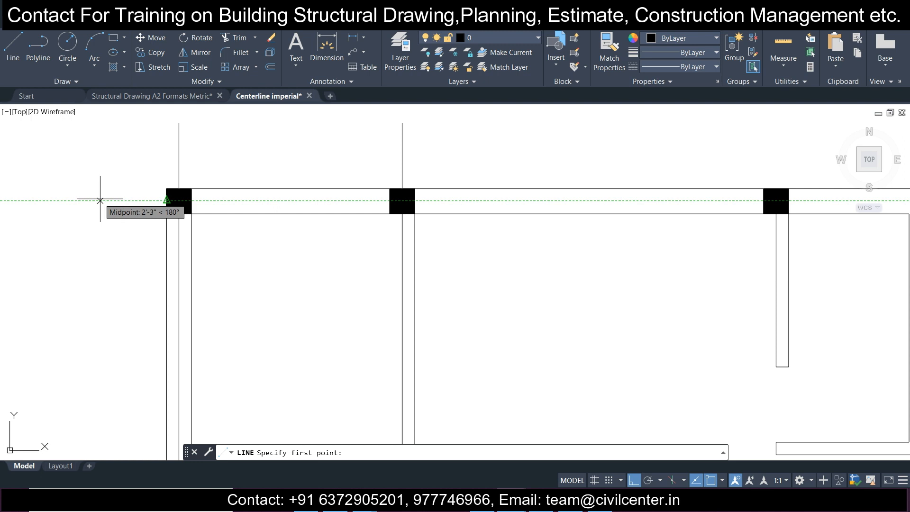
left_click(93, 201)
scroll(141, 198, "down", 4)
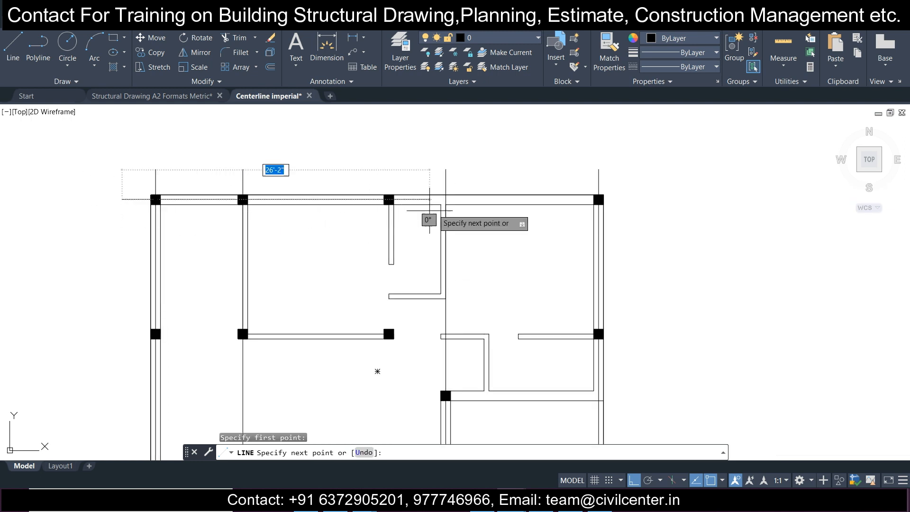
left_click(634, 199)
key("Escape")
Copy the top horizontal centerline from the top-right column's outer midpoint down to the second row of columns
left_click(645, 212)
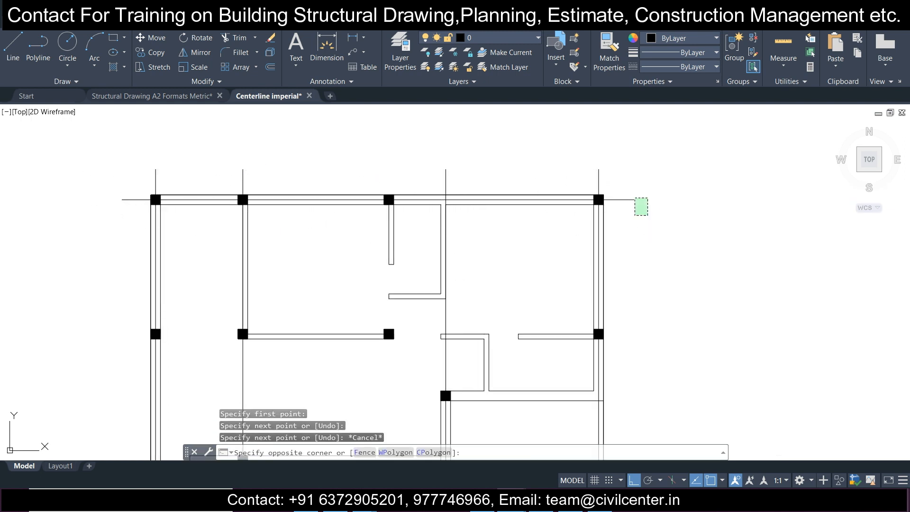
left_click(542, 148)
left_click(150, 55)
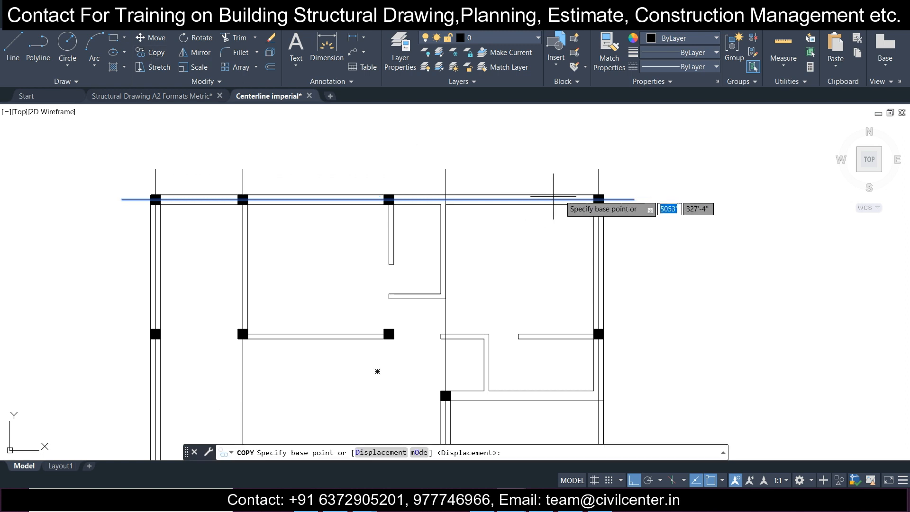
scroll(594, 200, "up", 4)
left_click(614, 200)
scroll(609, 198, "down", 4)
scroll(605, 198, "up", 4)
scroll(606, 197, "up", 2)
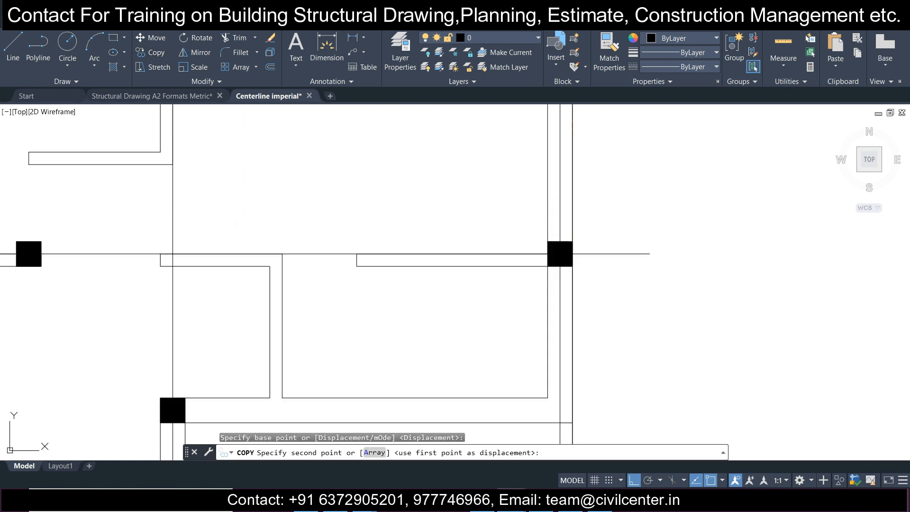
left_click(580, 244)
Place another copy of the horizontal centerline through the bottom row of columns and finish copying
scroll(588, 180, "down", 5)
scroll(586, 208, "up", 4)
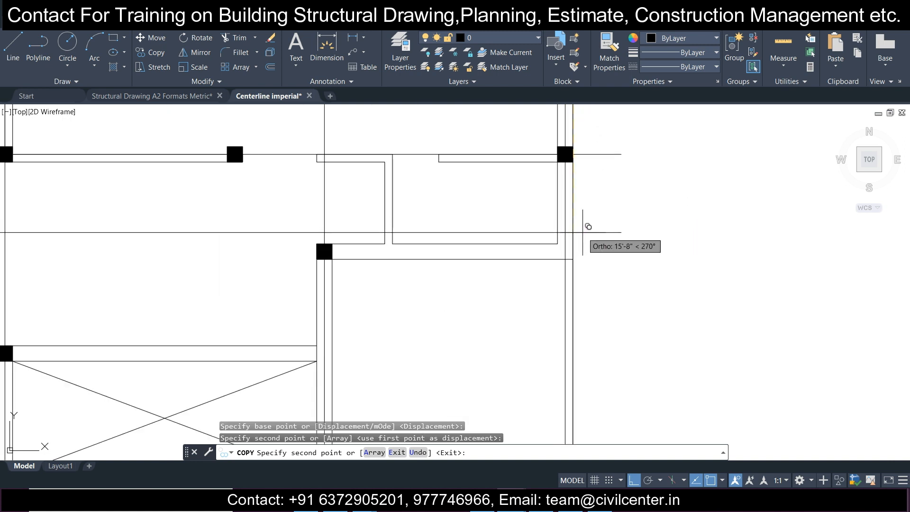
scroll(574, 248, "down", 4)
scroll(568, 252, "up", 6)
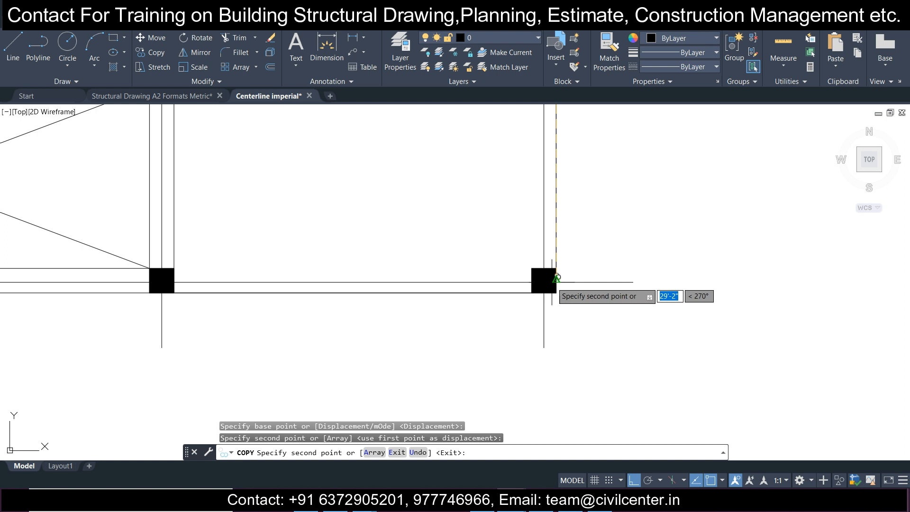
left_click(551, 282)
scroll(563, 223, "down", 2)
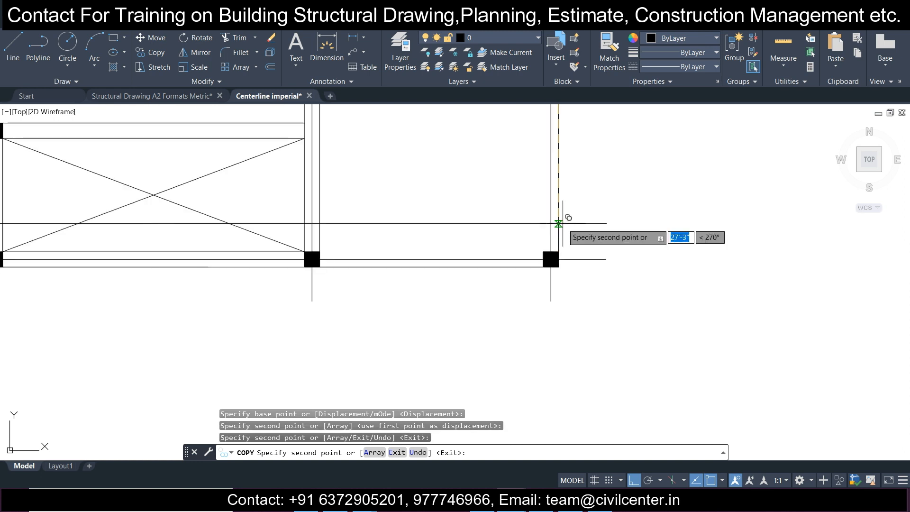
key("Escape")
scroll(578, 255, "up", 5)
left_click(578, 260)
left_click(545, 187)
scroll(545, 188, "down", 5)
middle_click_drag(533, 157, 557, 323)
key("Escape")
Copy the second-row horizontal centerline down to the left-side midpoint of the portico's upper-left column
middle_click_drag(363, 114, 392, 278)
scroll(425, 216, "up", 1)
left_click(424, 216)
left_click(406, 144)
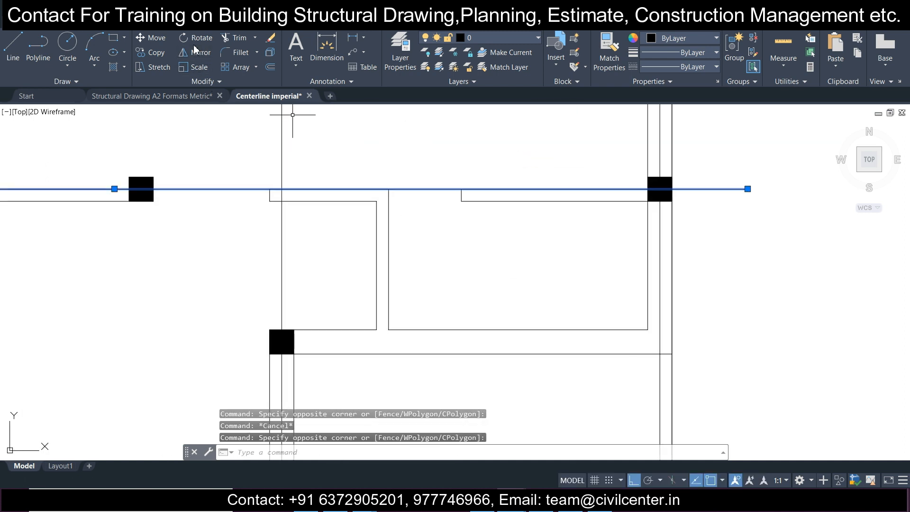
left_click(146, 54)
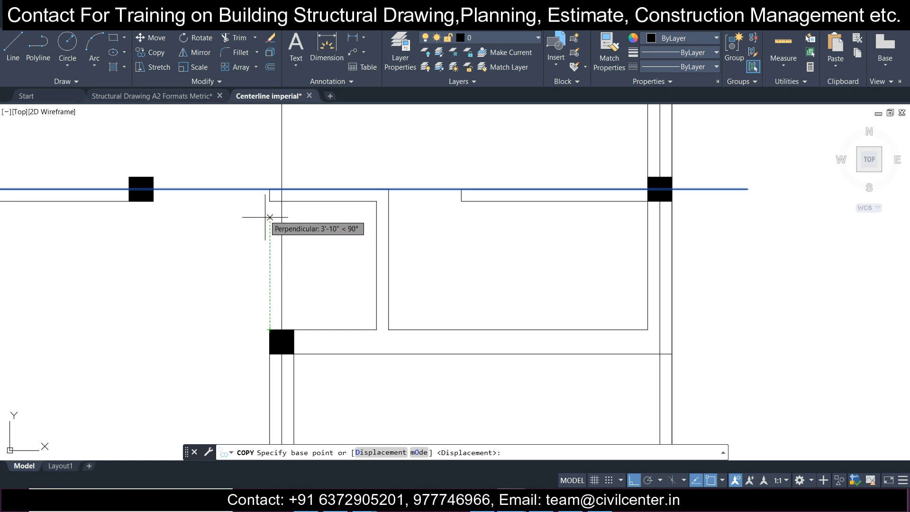
left_click(269, 189)
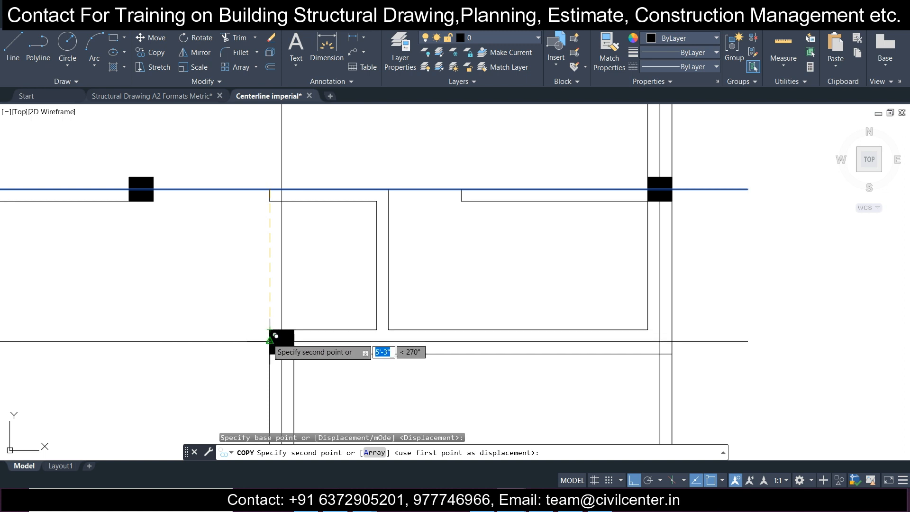
left_click(269, 340)
key("Escape")
Copy the third horizontal centerline down to the left-side midpoint of the column at the crossed rectangle's upper-left corner
scroll(296, 251, "down", 5)
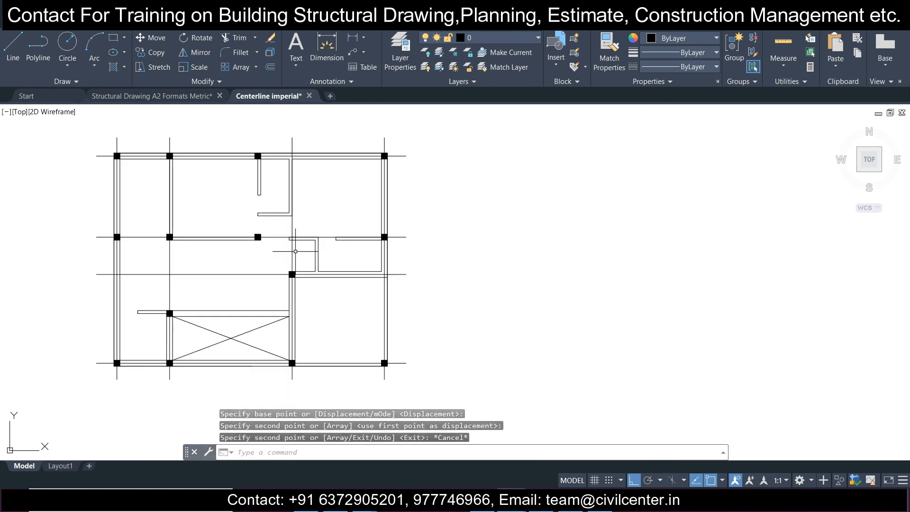
scroll(292, 230, "up", 5)
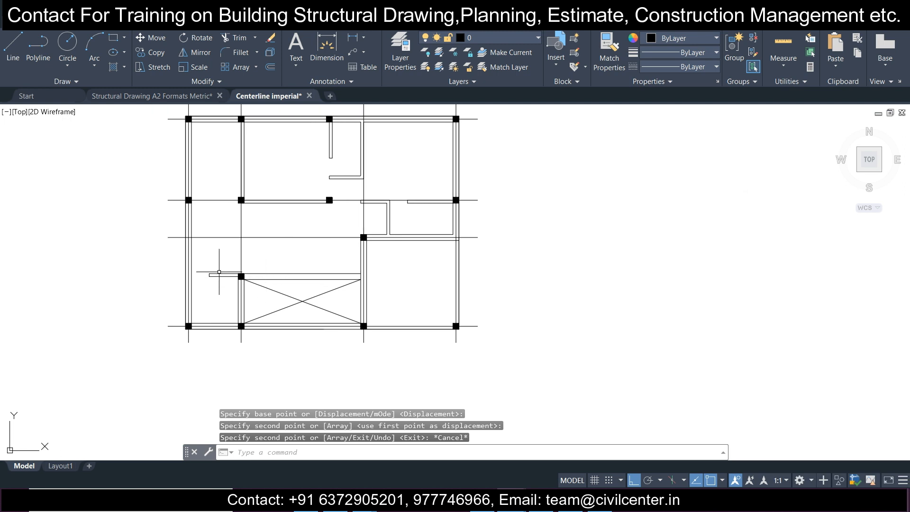
scroll(294, 239, "up", 2)
left_click(331, 203)
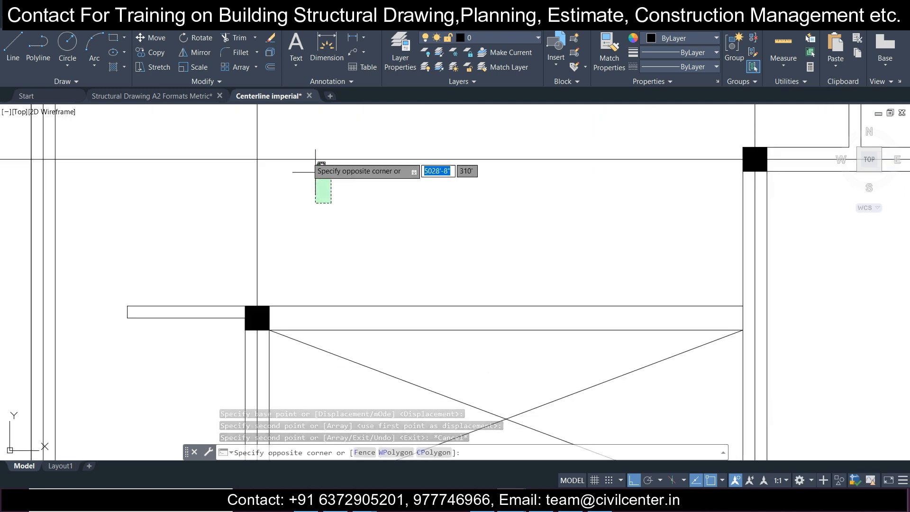
left_click(297, 134)
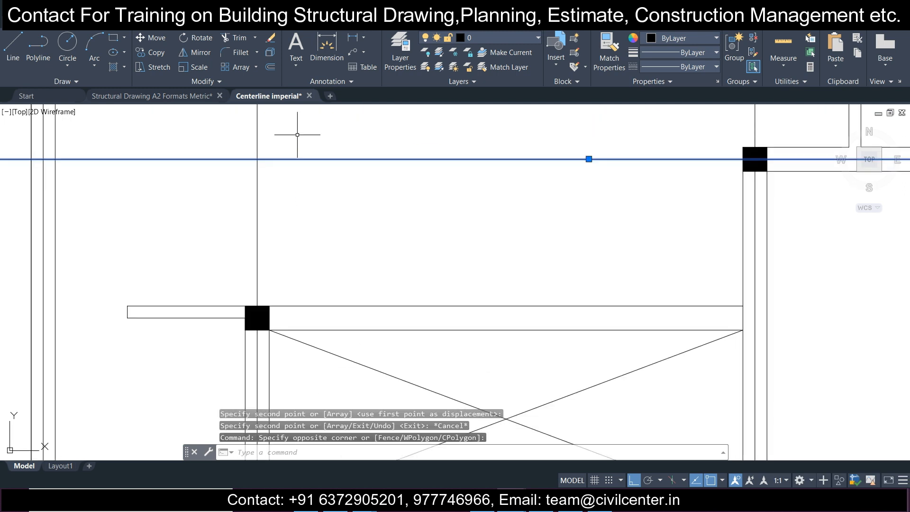
left_click(150, 53)
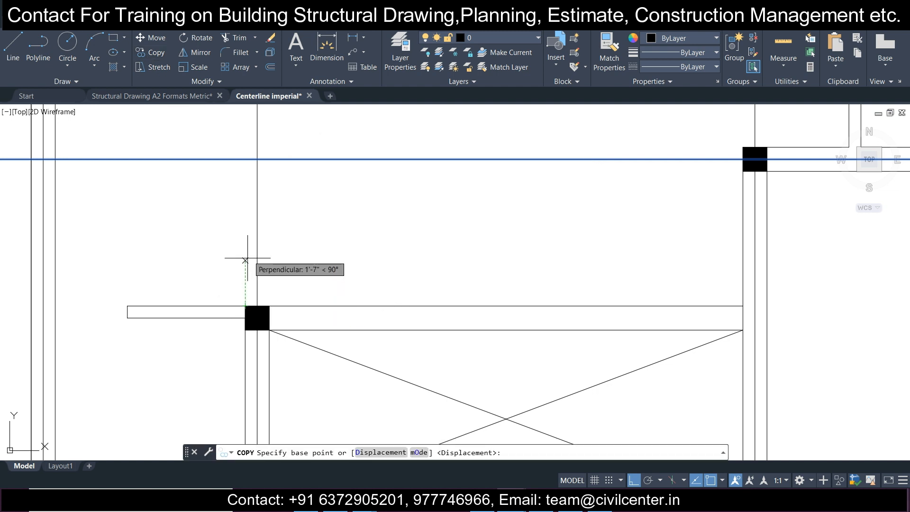
left_click(245, 159)
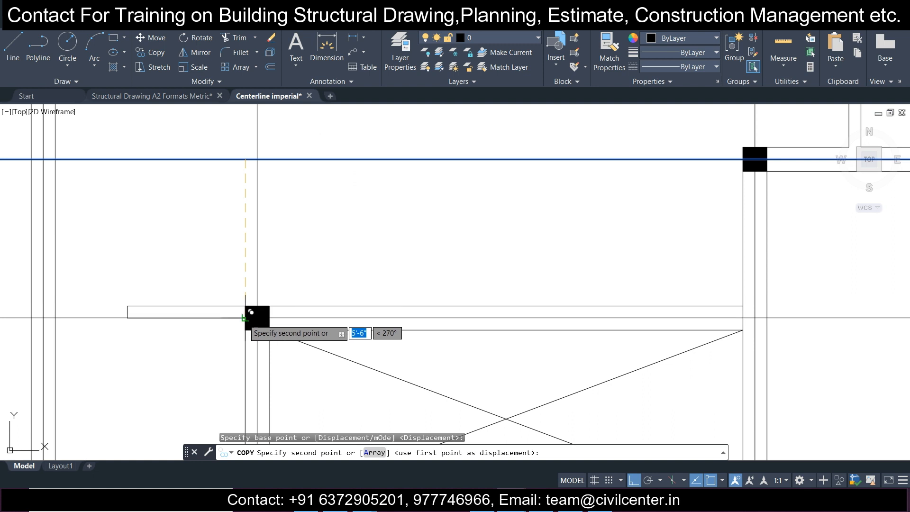
scroll(245, 317, "up", 4)
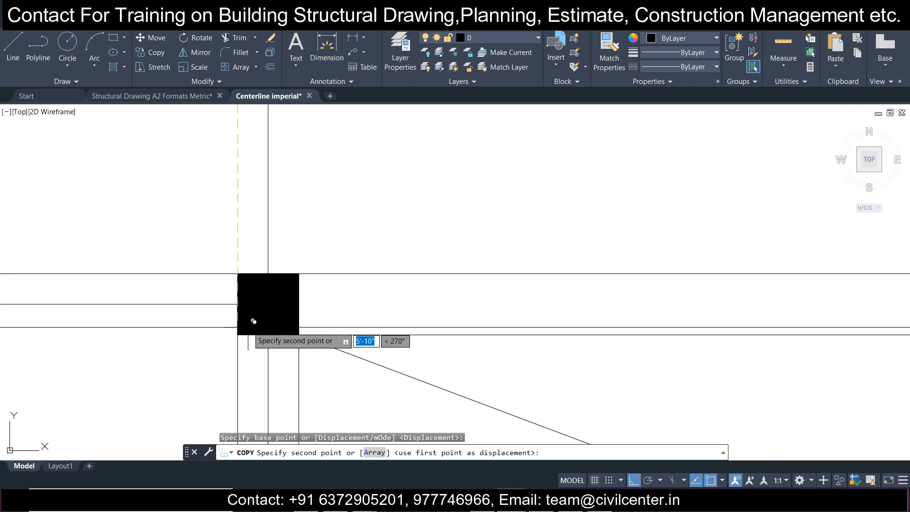
left_click(243, 298)
key("Escape")
scroll(315, 243, "down", 6)
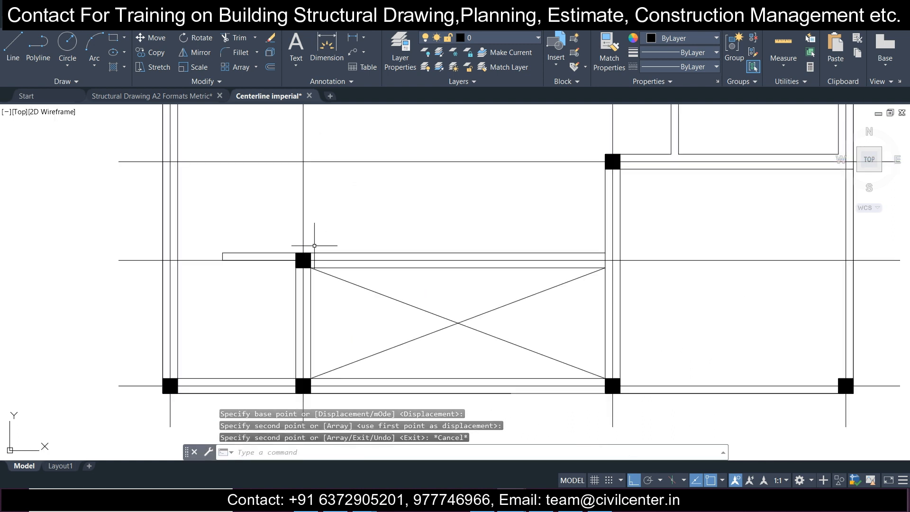
Copy the vertical centerline right of the top row's third column onto that column, using its top midpoint
middle_click_drag(332, 241, 300, 290)
scroll(305, 255, "down", 2)
middle_click_drag(462, 205, 443, 237)
mouse_move(302, 98)
scroll(351, 171, "up", 2)
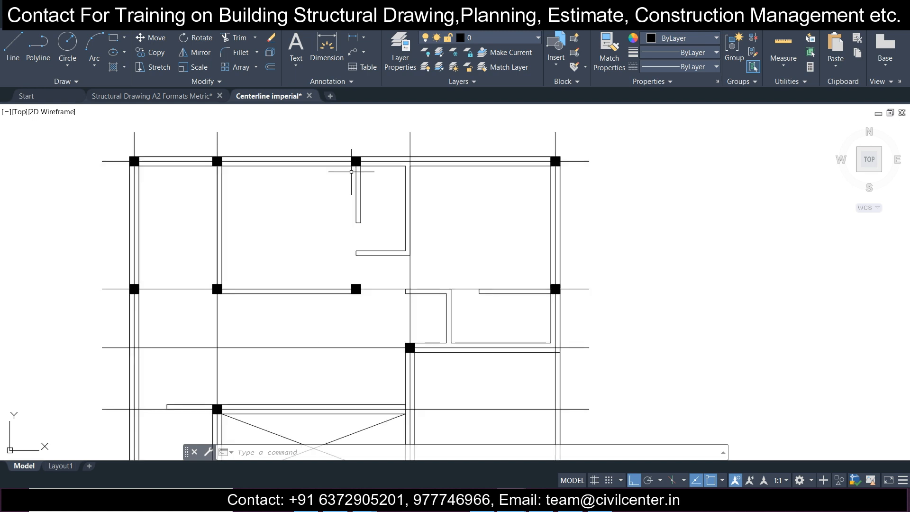
scroll(391, 129, "up", 4)
left_click(389, 143)
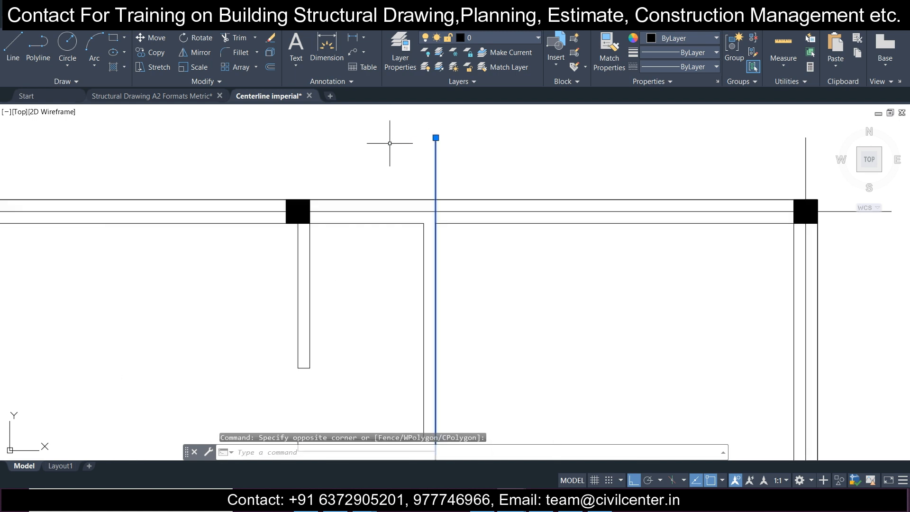
left_click(159, 54)
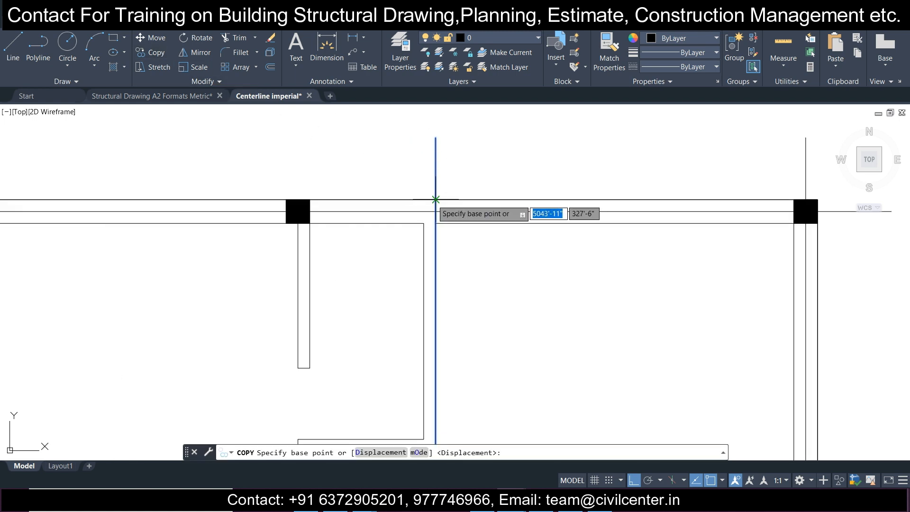
left_click(435, 199)
left_click(298, 199)
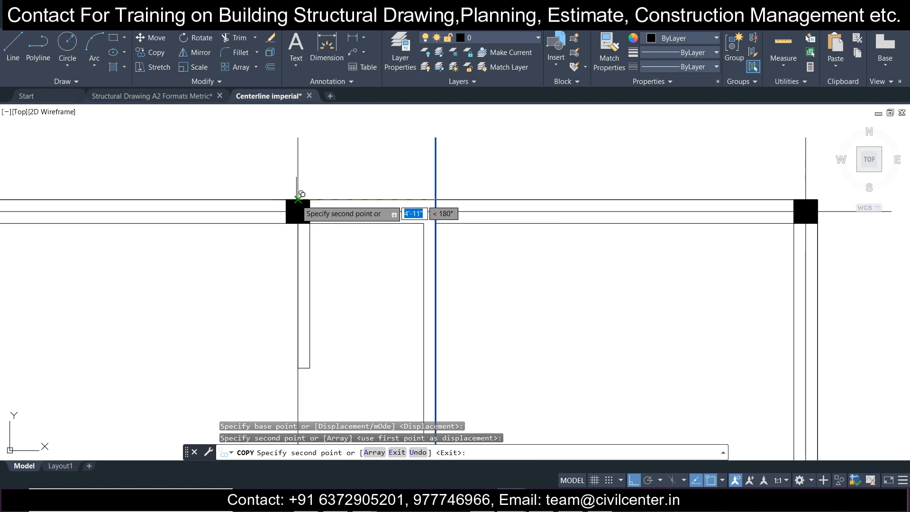
scroll(392, 192, "down", 6)
key("Escape")
middle_click_drag(398, 247, 379, 210)
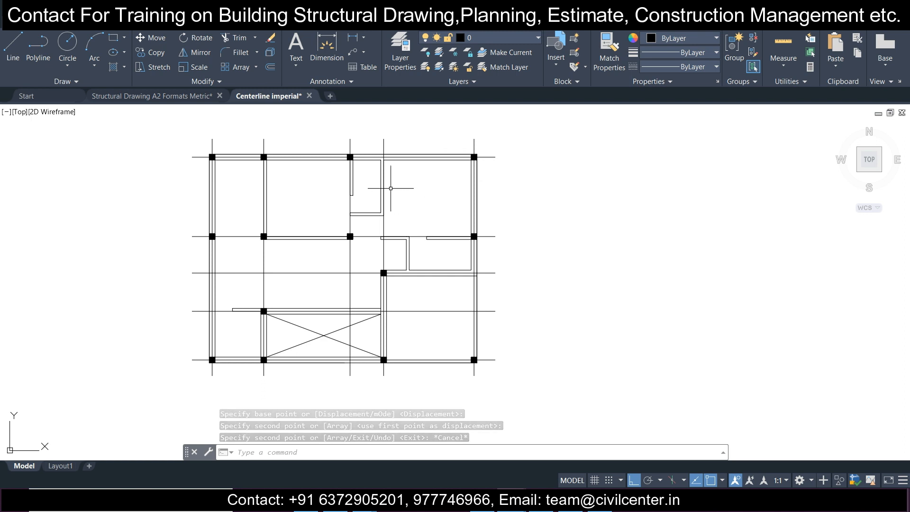
Copy the second-row horizontal centerline up to the upper-left corner of the short horizontal wall above it
scroll(390, 188, "up", 2)
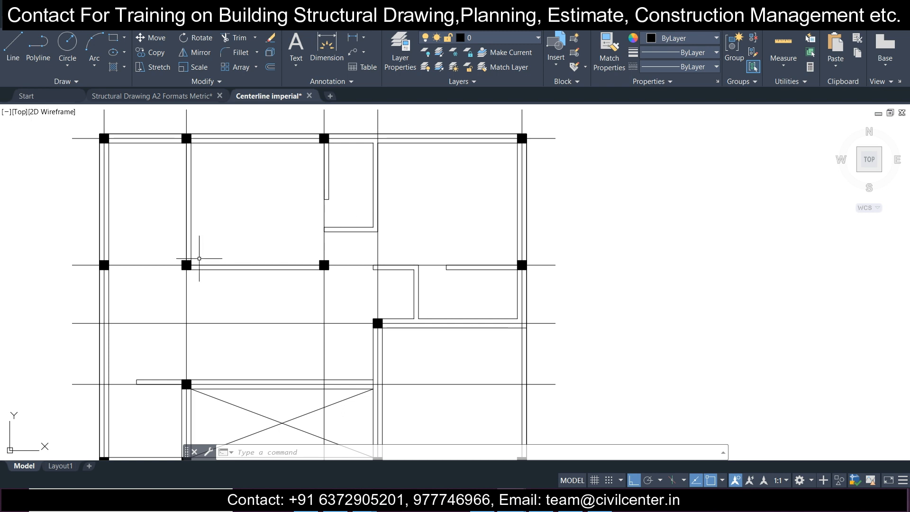
scroll(330, 259, "up", 4)
left_click(377, 253)
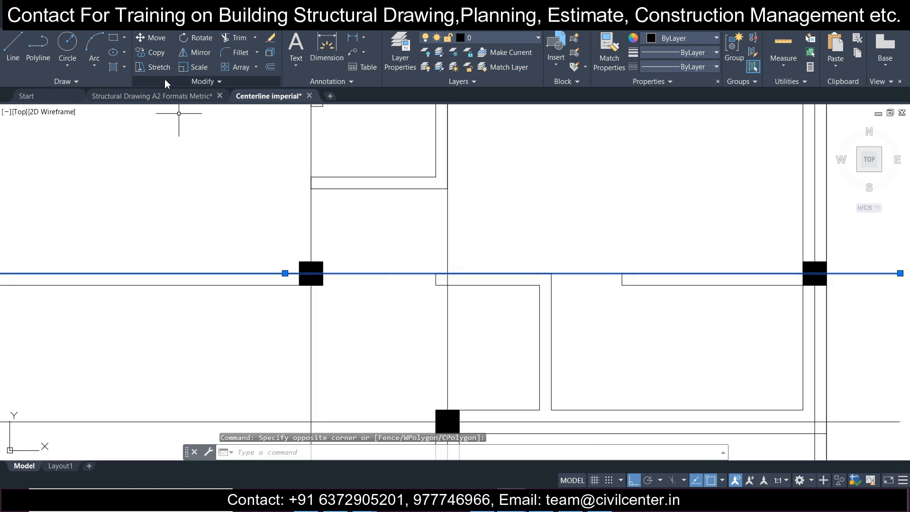
left_click(156, 53)
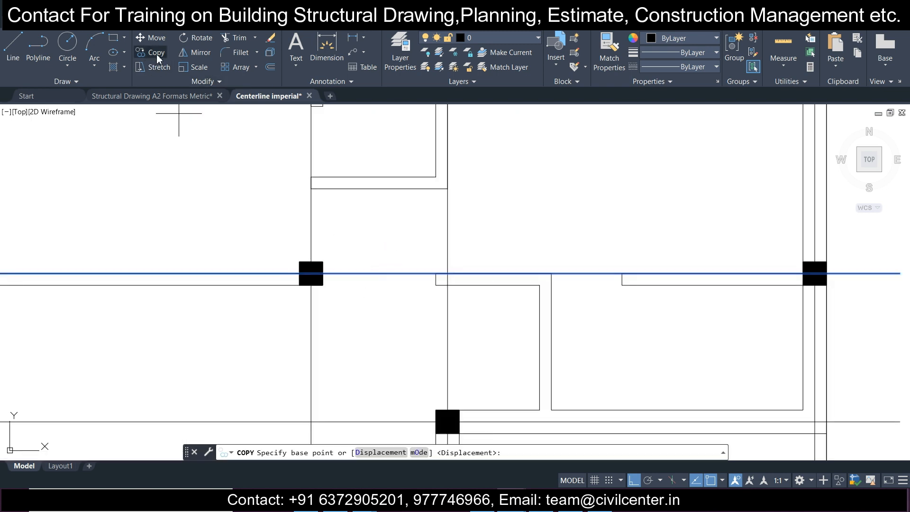
left_click(311, 273)
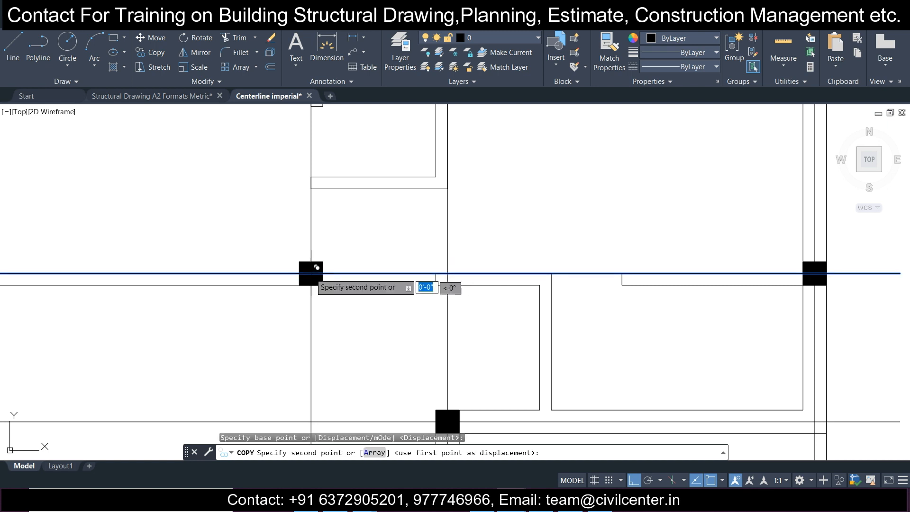
left_click(310, 176)
scroll(360, 162, "down", 4)
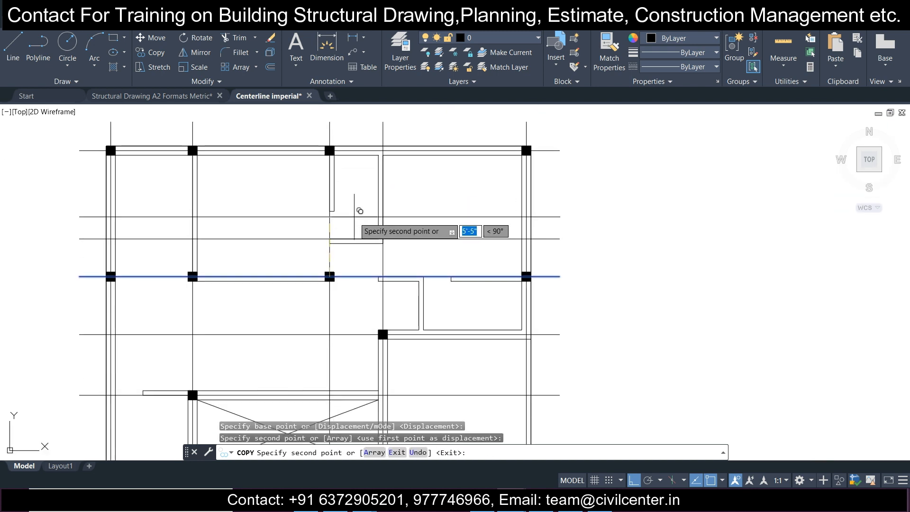
key("Escape")
scroll(365, 193, "down", 2)
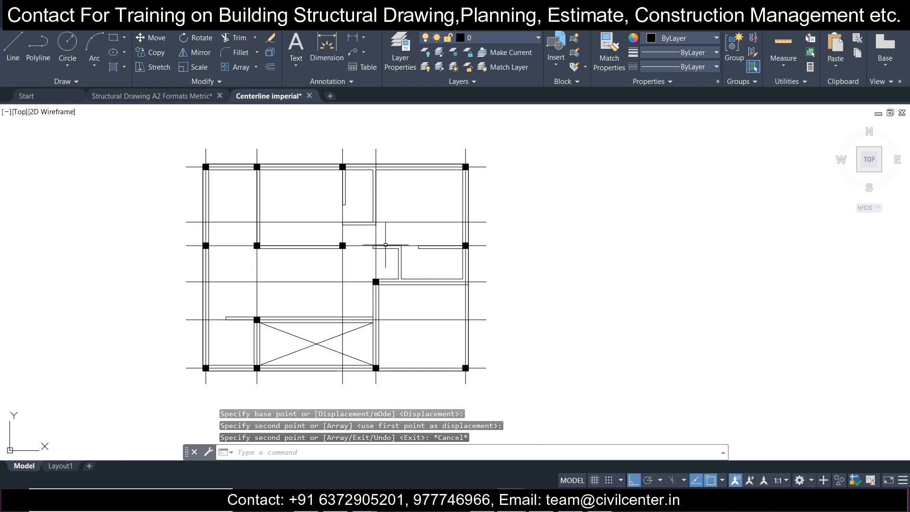
Copy the vertical centerline from the column below the small room rightward to the right face of that room's partition wall
scroll(387, 250, "up", 4)
scroll(396, 251, "down", 3)
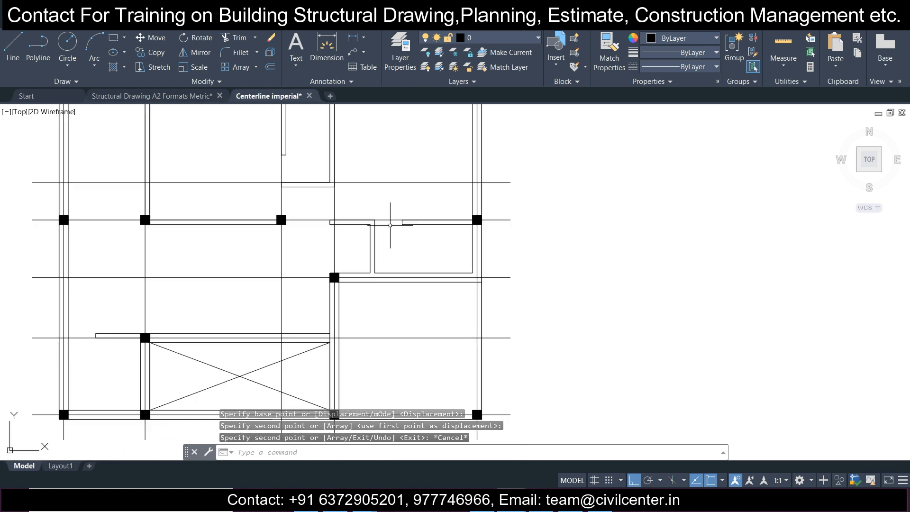
scroll(375, 238, "up", 3)
left_click(374, 239)
left_click(275, 247)
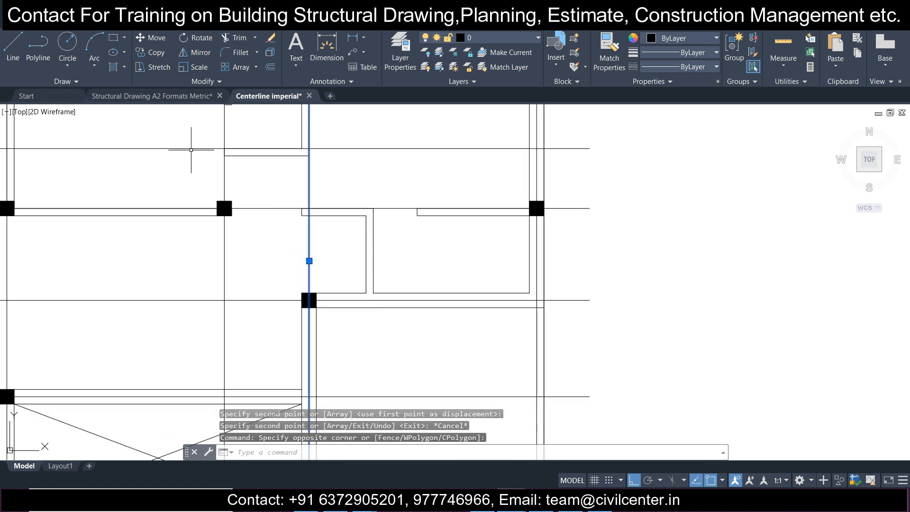
left_click(156, 52)
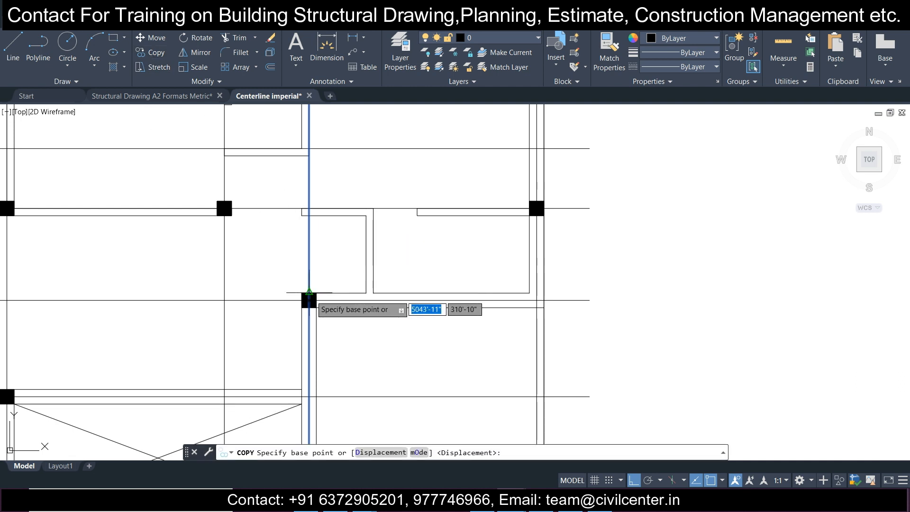
left_click(309, 291)
left_click(374, 288)
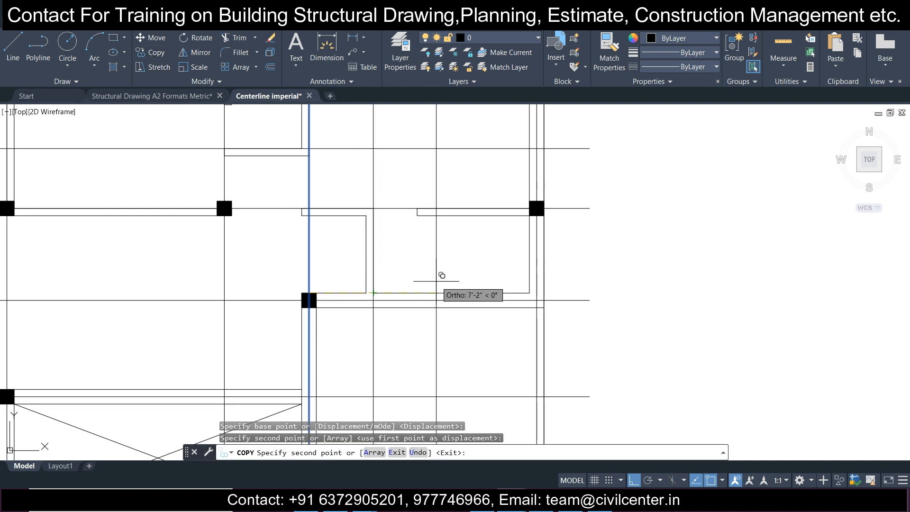
key("Escape")
scroll(392, 243, "down", 4)
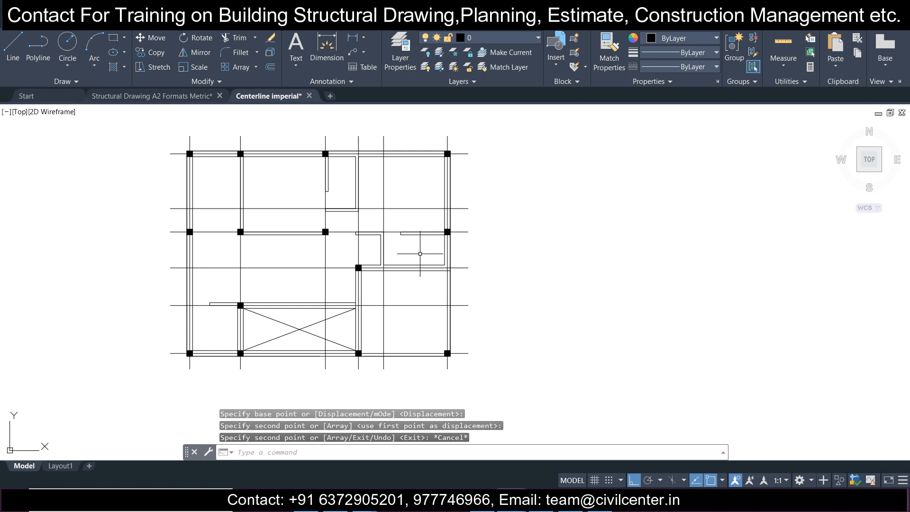
middle_click_drag(383, 296, 379, 265)
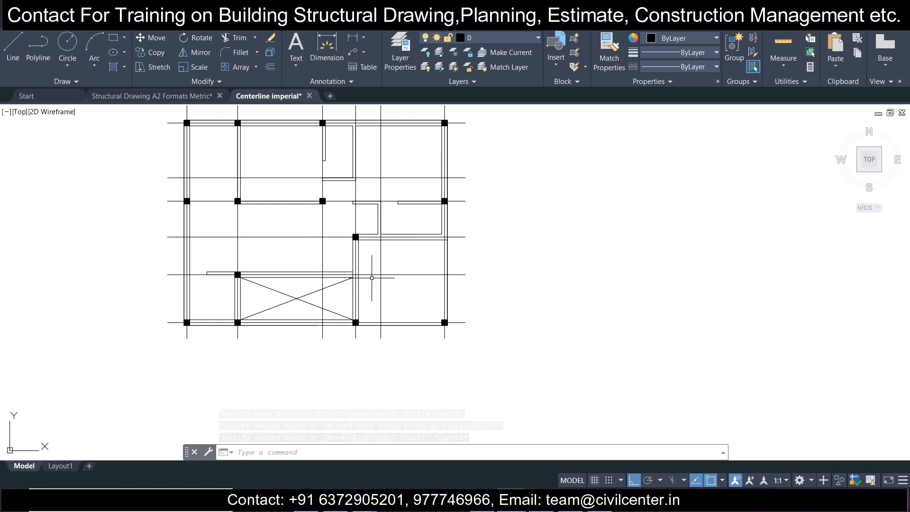
middle_click_drag(416, 239, 422, 279)
middle_click_drag(271, 227, 475, 193)
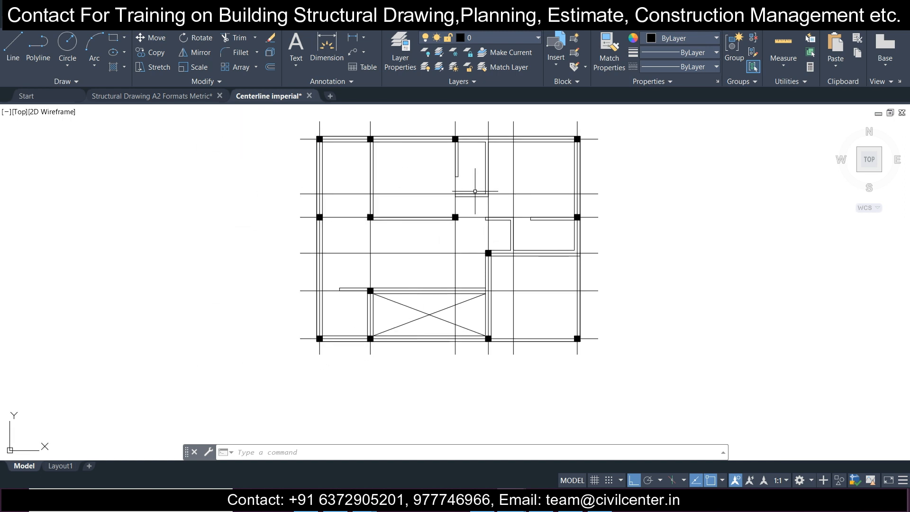
Create a new layer named CL and set its color to blue
left_click(393, 56)
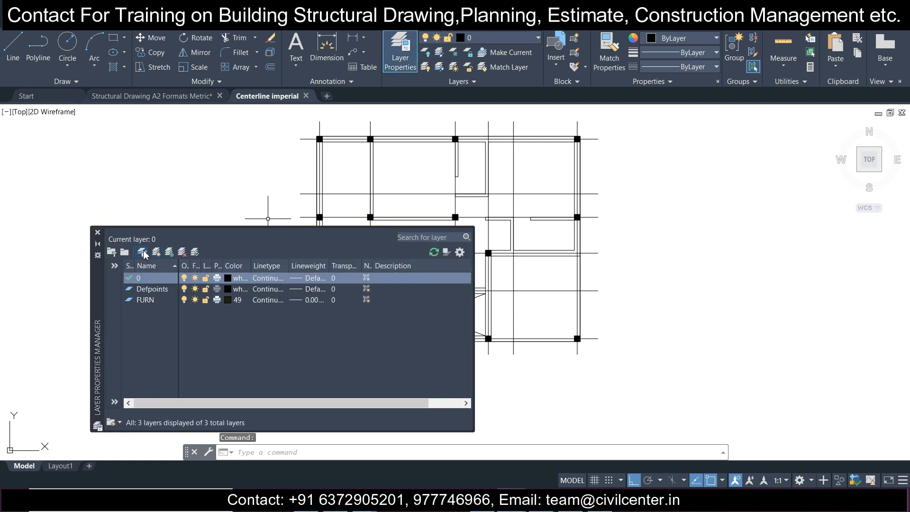
left_click(142, 251)
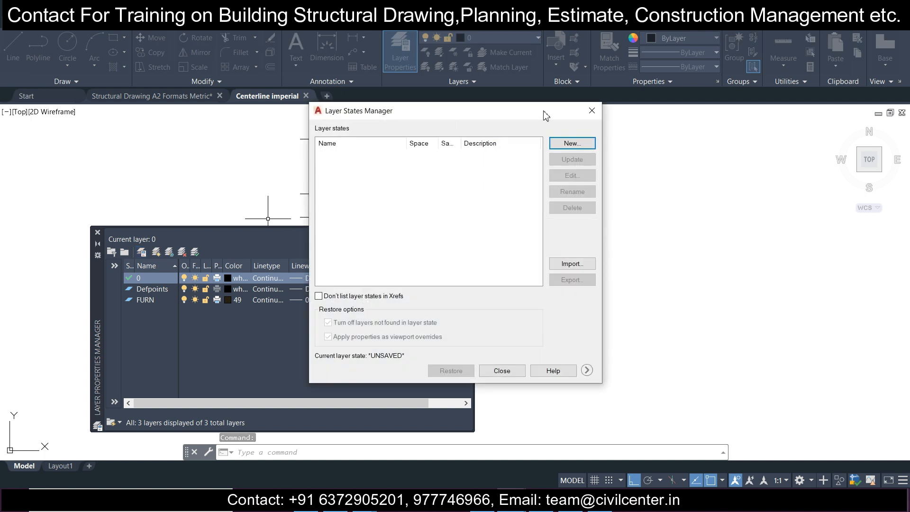
left_click(591, 111)
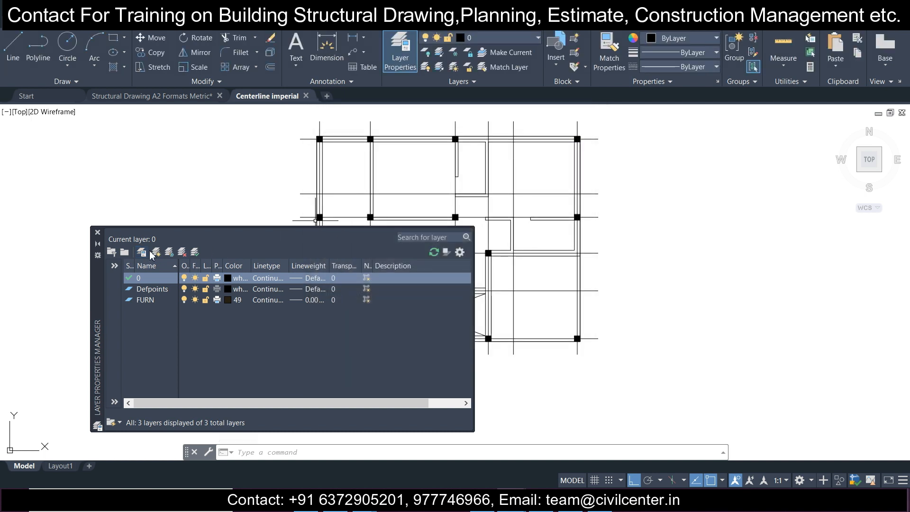
left_click(155, 253)
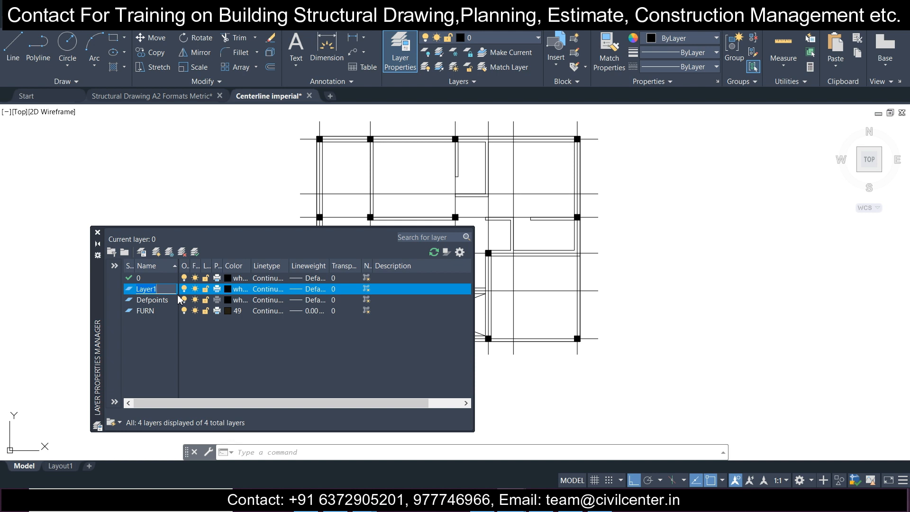
left_click(227, 289)
left_click(228, 289)
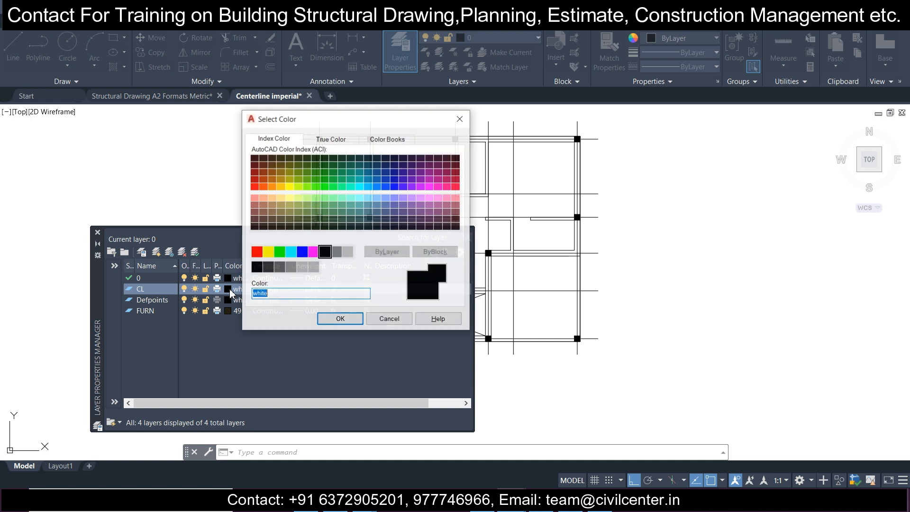
left_click(302, 251)
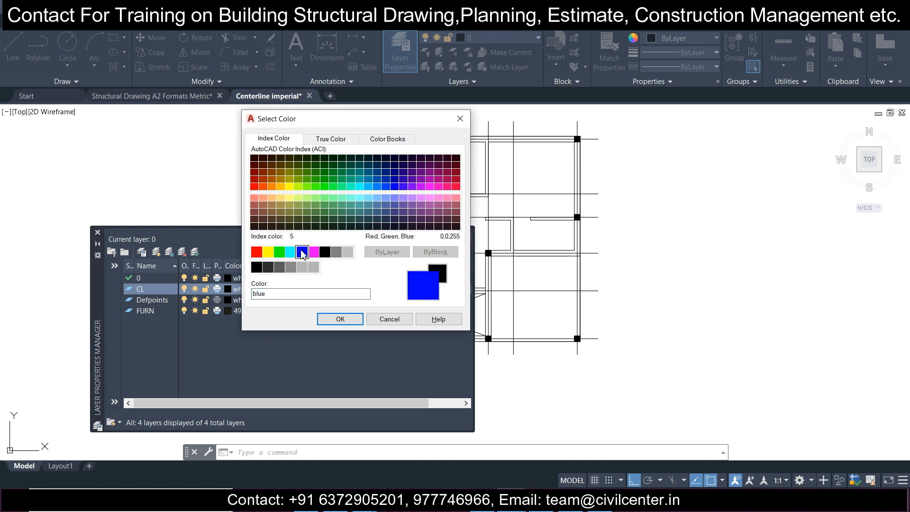
left_click(322, 319)
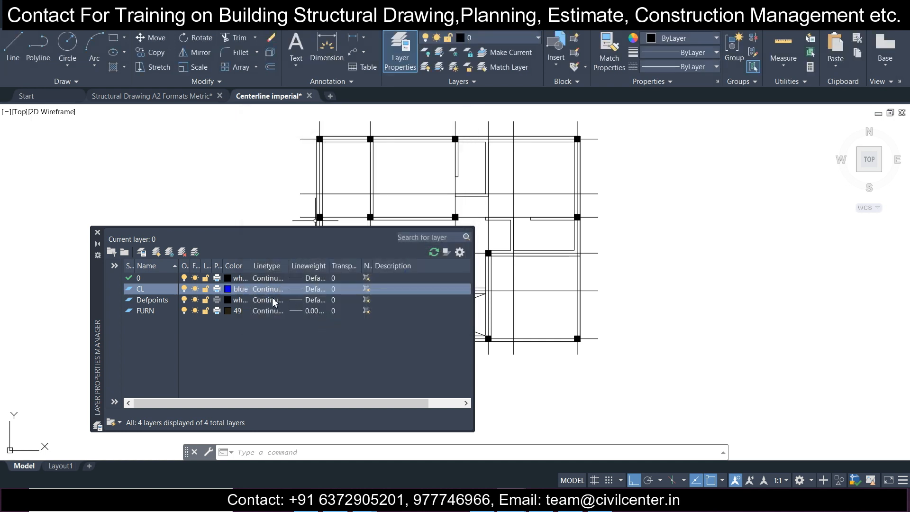
left_click(98, 231)
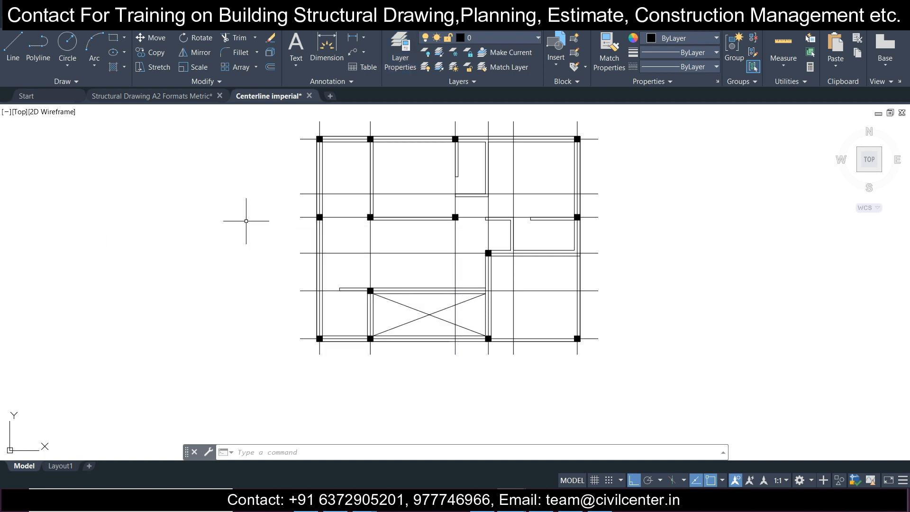
Select all vertical and horizontal centerlines of the house plan and move them to the CL layer
middle_click_drag(324, 183, 263, 260)
left_click(531, 204)
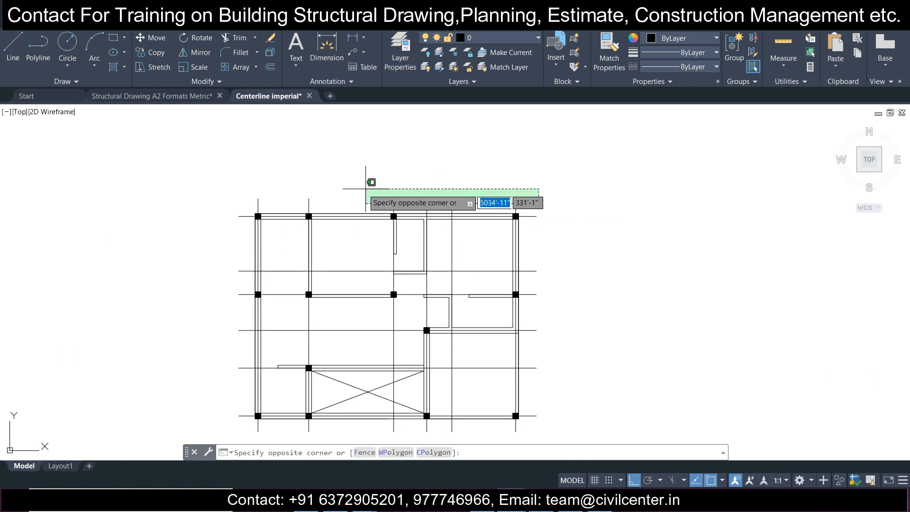
left_click(223, 173)
left_click(600, 173)
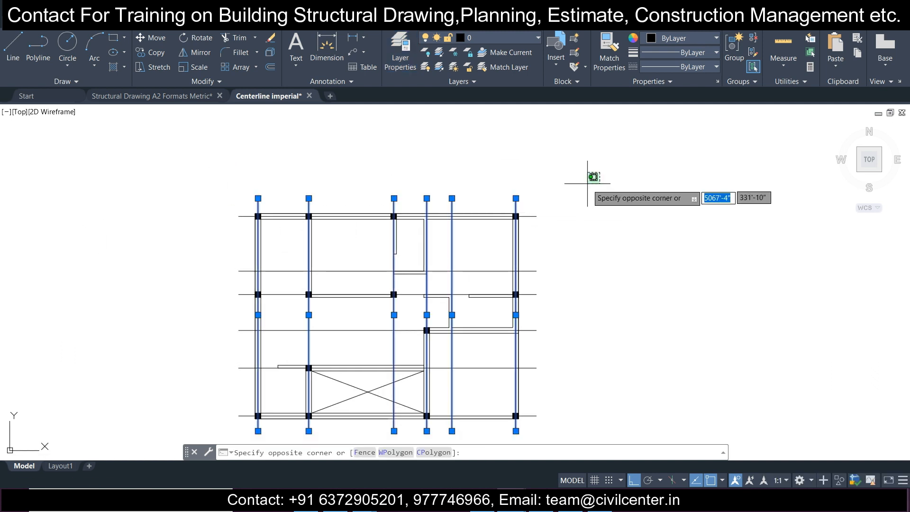
scroll(587, 187, "down", 2)
left_click(553, 356)
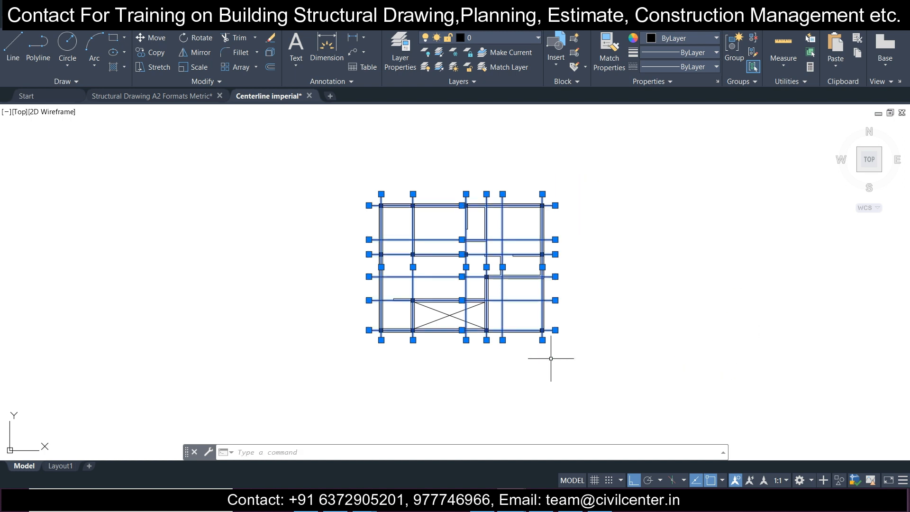
left_click(510, 38)
left_click(497, 66)
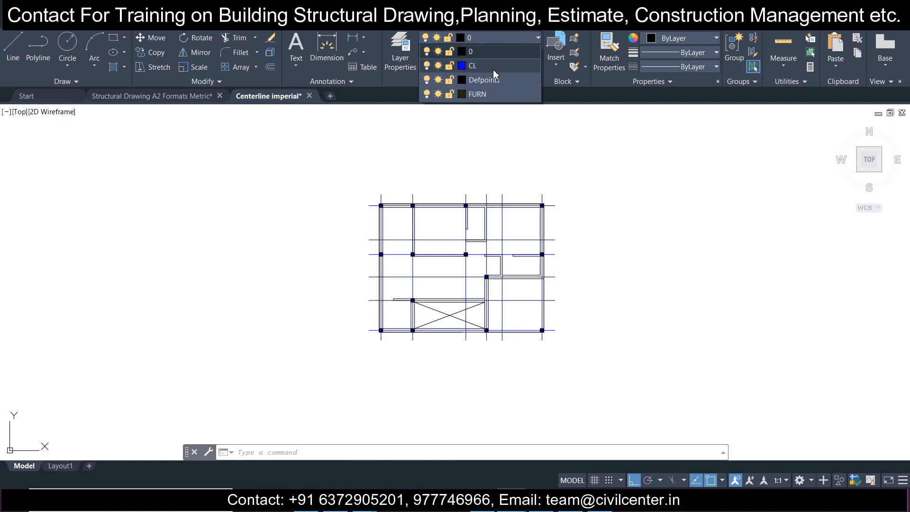
key("Escape")
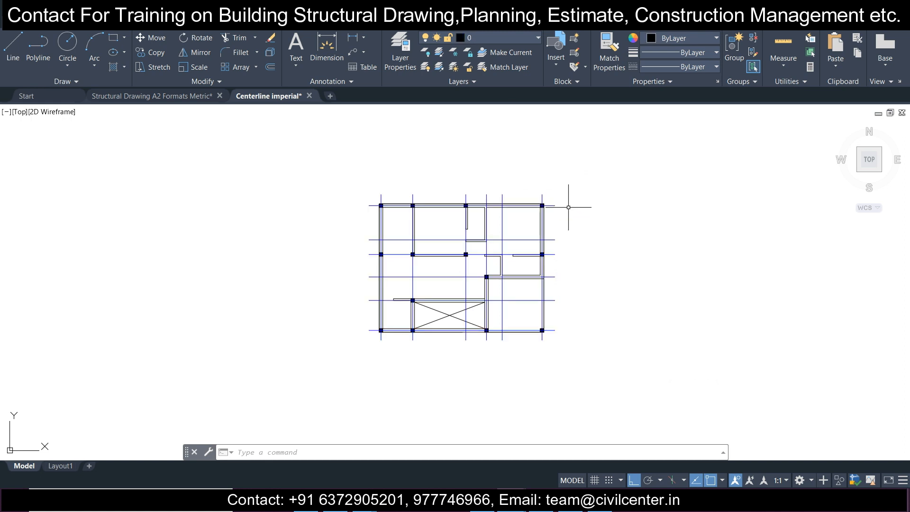
Save the Centerline imperial drawing
scroll(633, 267, "up", 2)
scroll(291, 166, "up", 2)
scroll(284, 163, "down", 2)
middle_click_drag(285, 162, 337, 171)
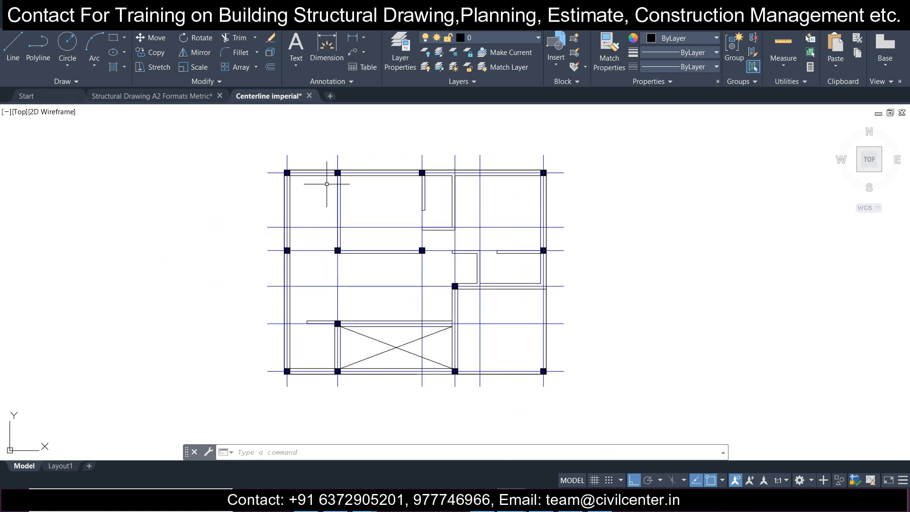
key("ctrl+s")
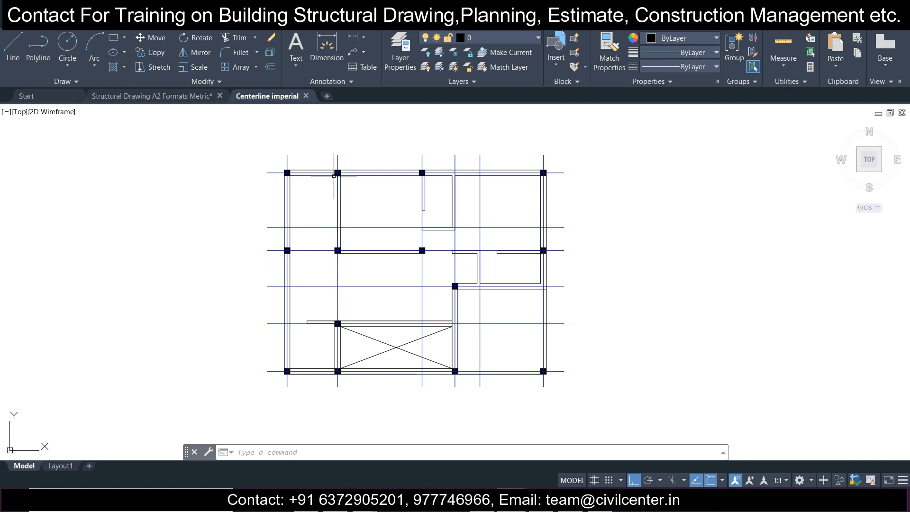
Start a new blank drawing and turn off its grid display
left_click(332, 101)
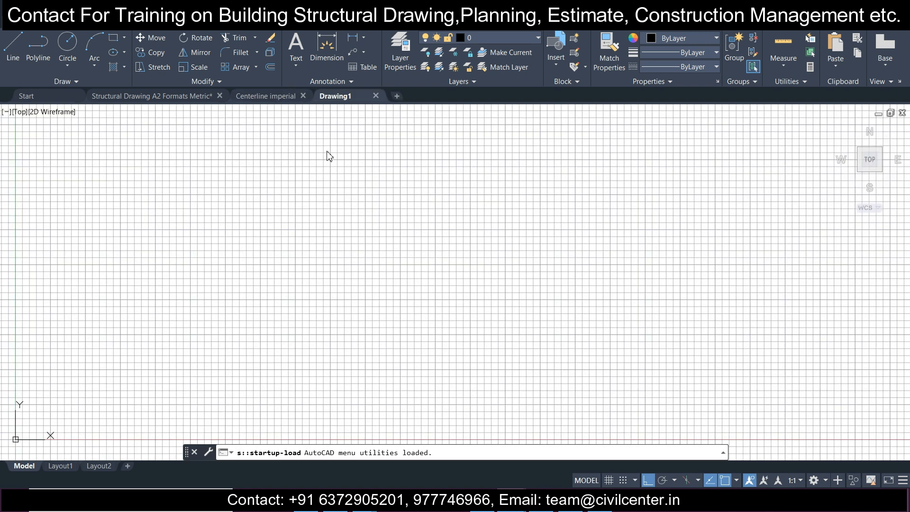
key("F7")
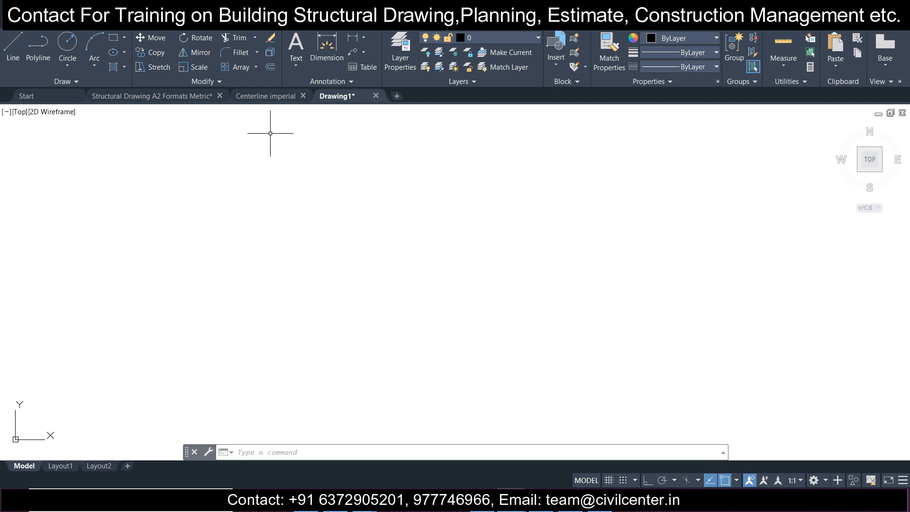
Configure the drawing units to decimal length with 0.0 precision and an insertion scale of millimeters
key("Return")
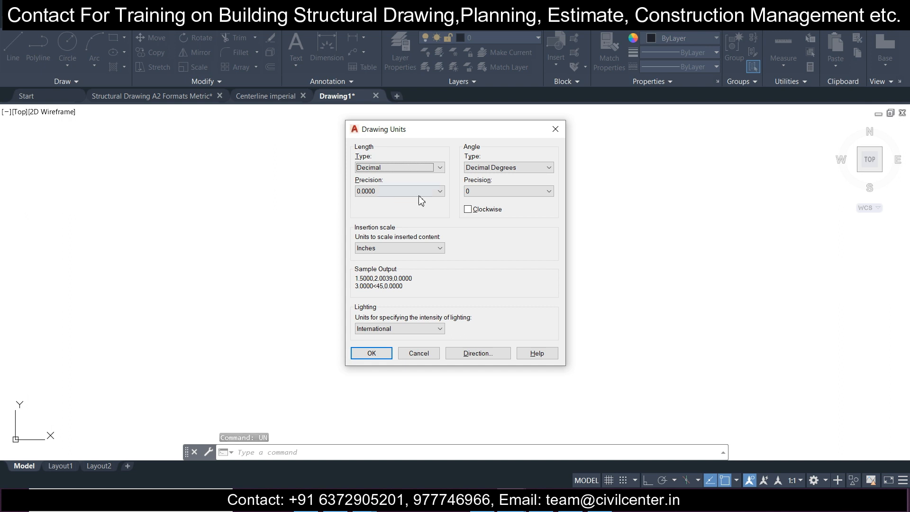
left_click(439, 192)
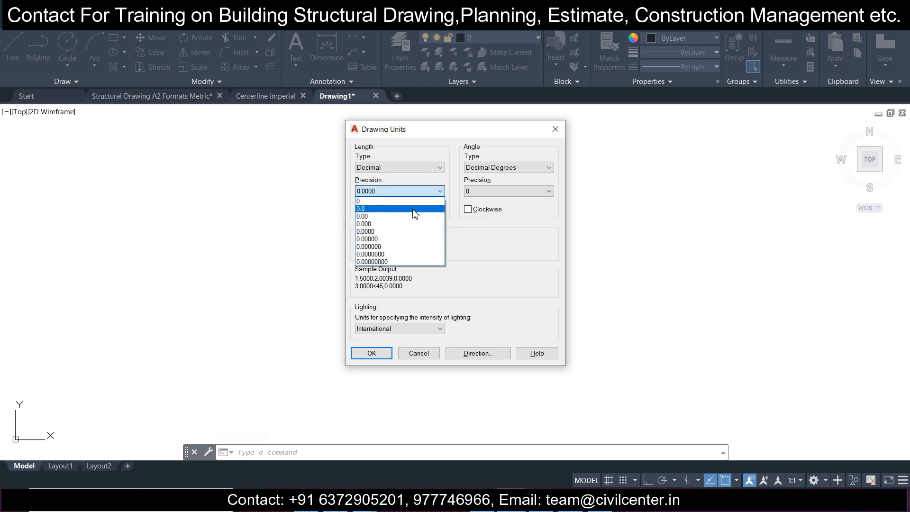
left_click(415, 208)
left_click(426, 248)
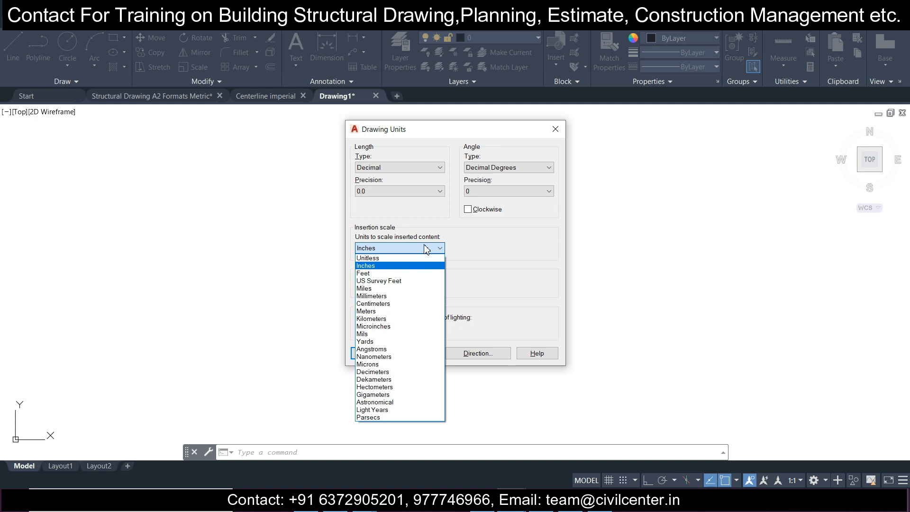
left_click(409, 302)
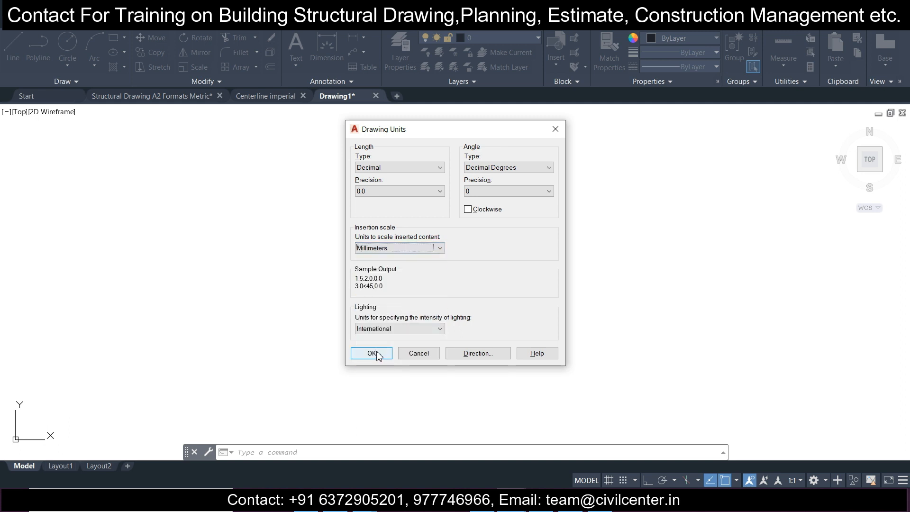
left_click(372, 353)
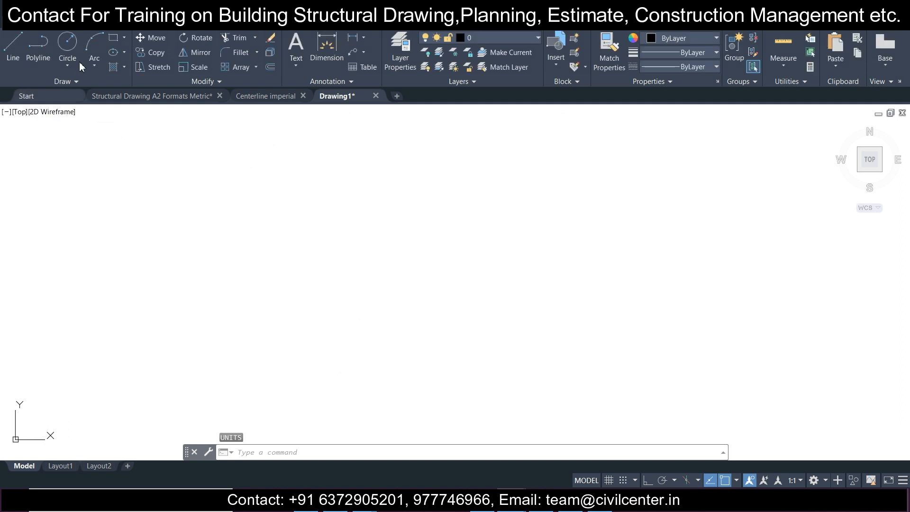
Create a text style named t100 with a height of 150 and make it current
left_click(83, 29)
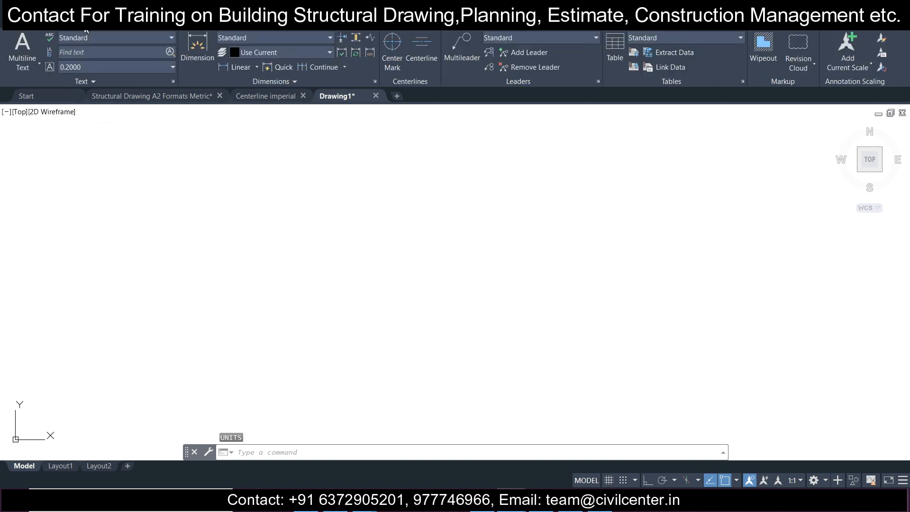
left_click(173, 82)
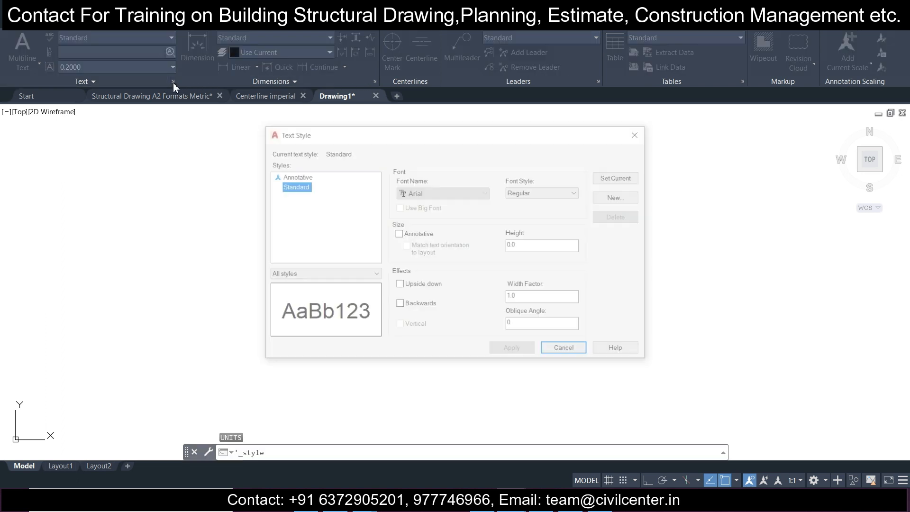
left_click(619, 196)
type("t100")
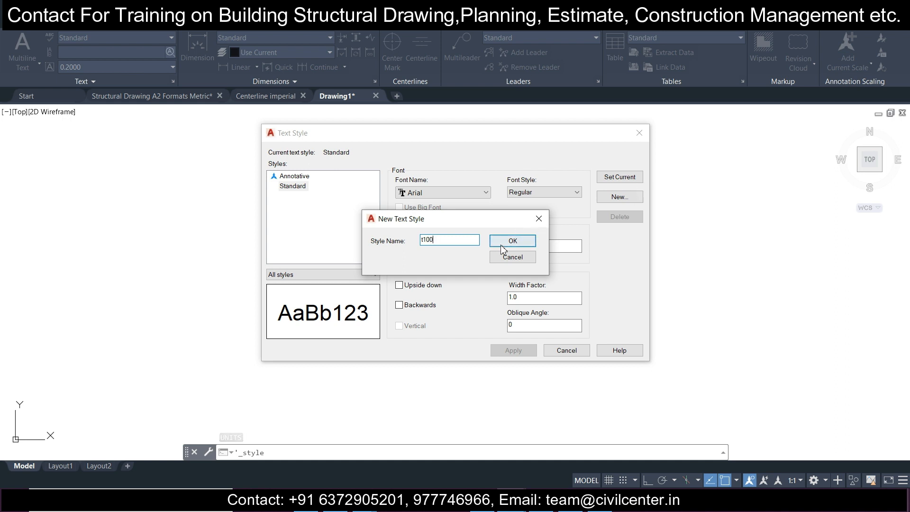
left_click(517, 240)
left_click(532, 246)
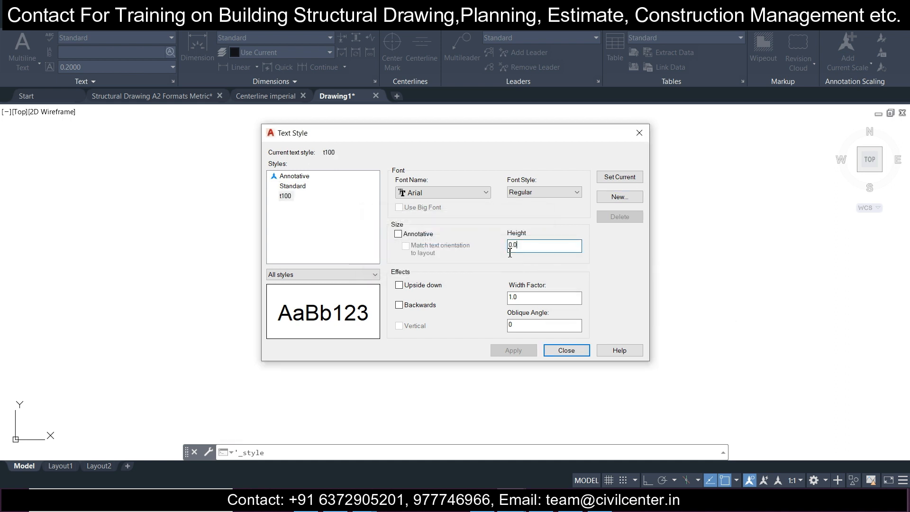
type("150")
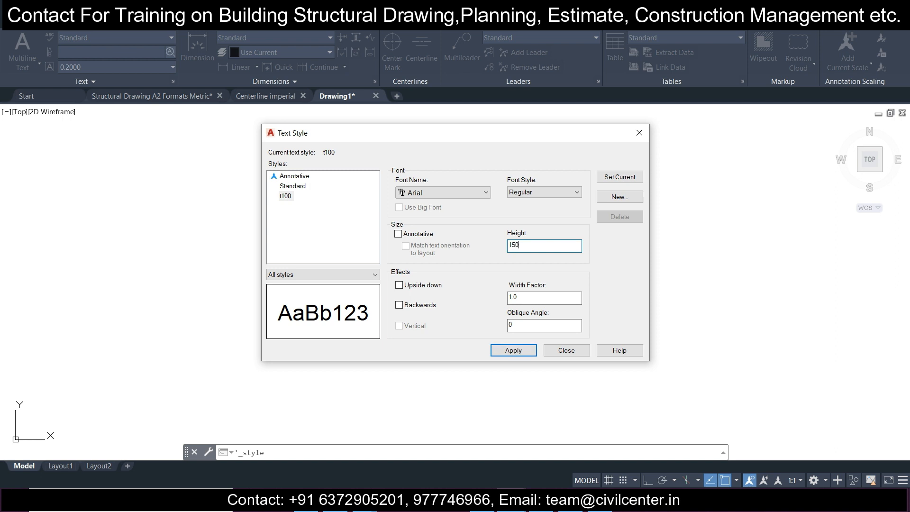
left_click(527, 351)
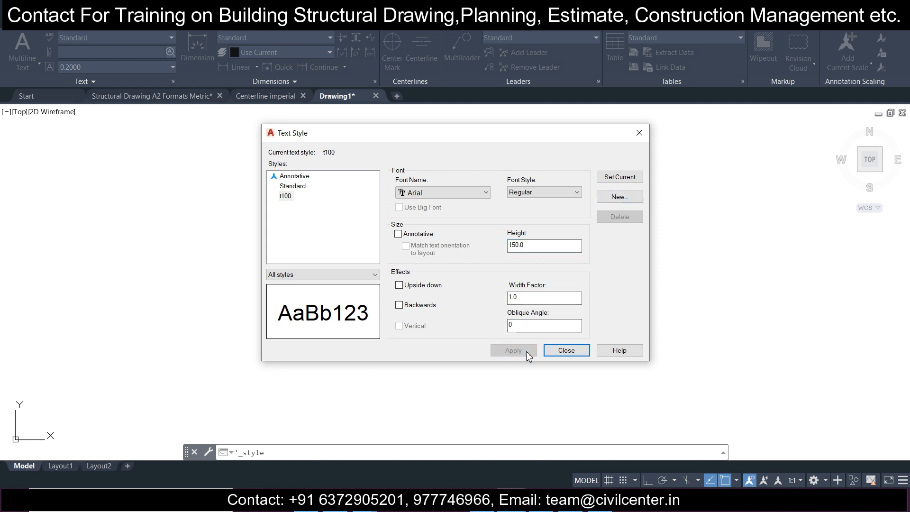
left_click(619, 176)
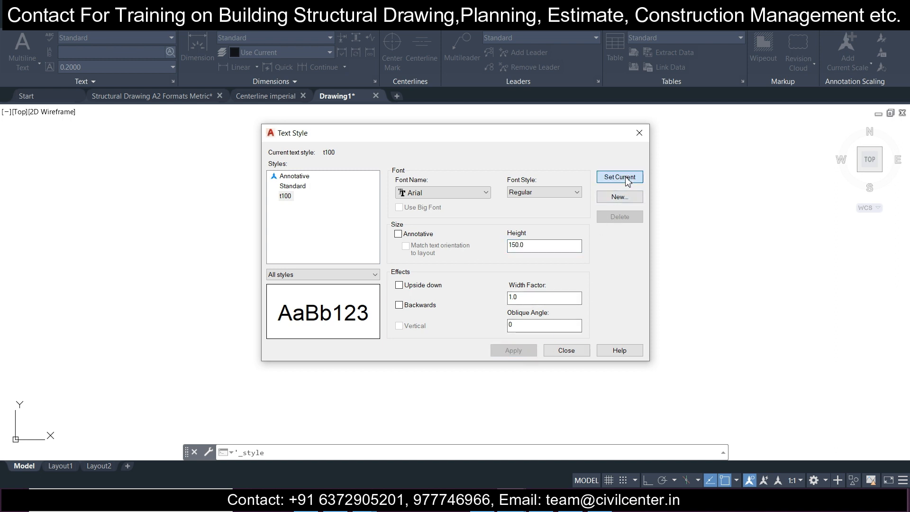
left_click(639, 133)
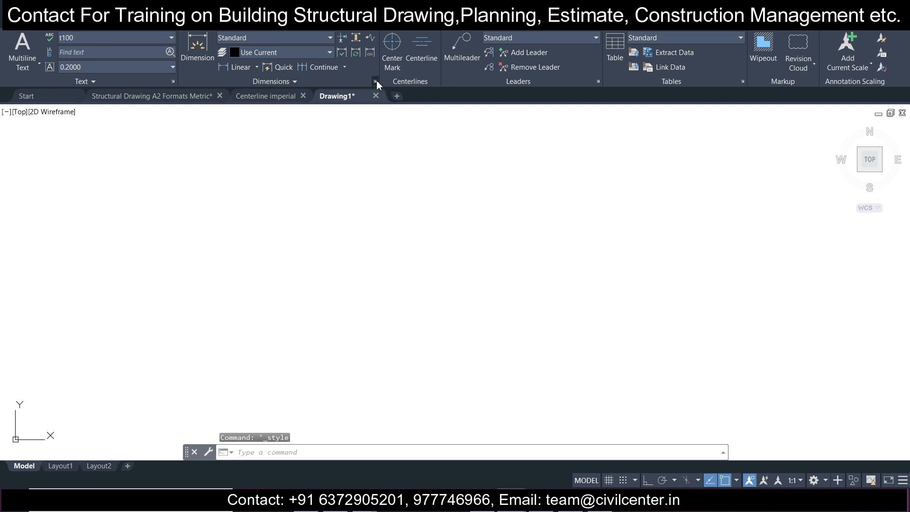
Create a dimension style named d100 based on Standard and set its linear dimension precision to 0.0
left_click(376, 82)
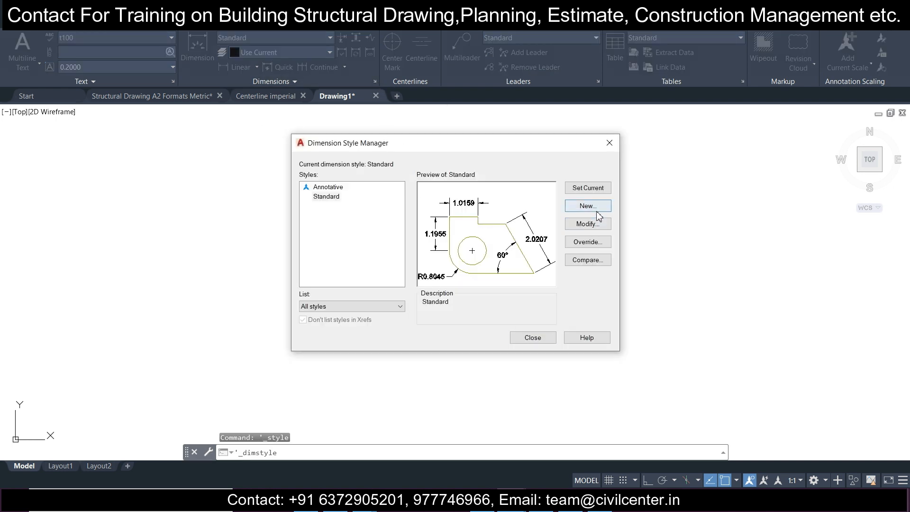
left_click(597, 210)
type("d100")
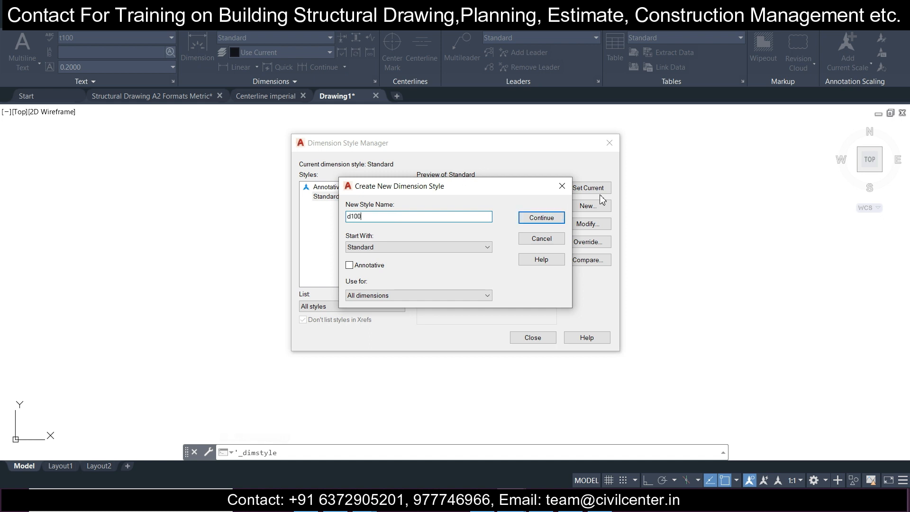
left_click(547, 217)
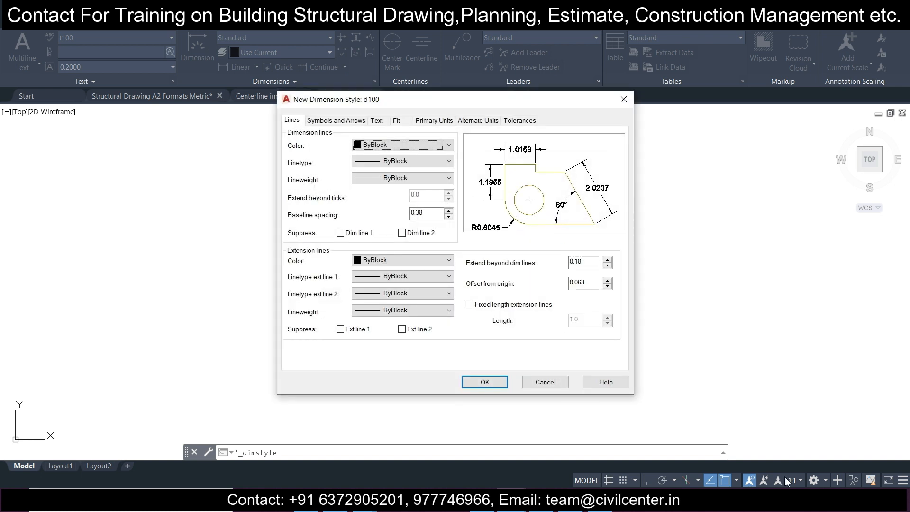
left_click(434, 121)
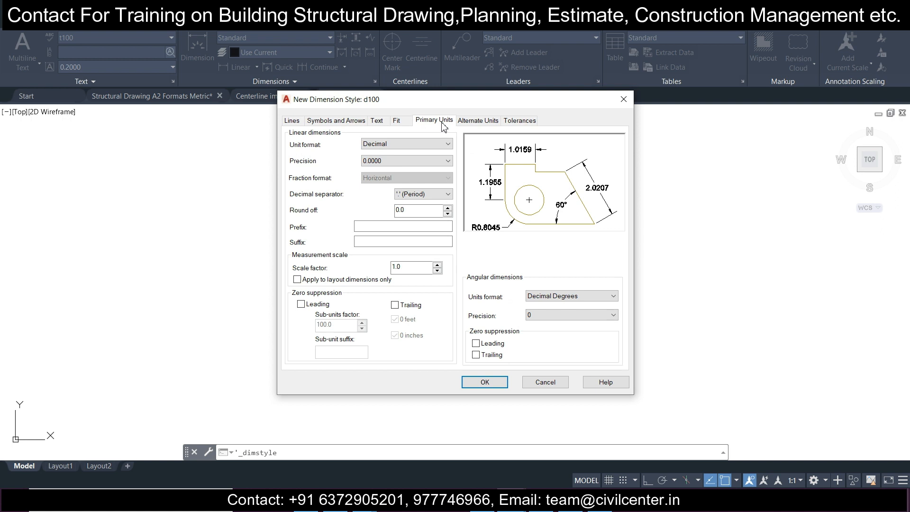
left_click(427, 161)
left_click(426, 177)
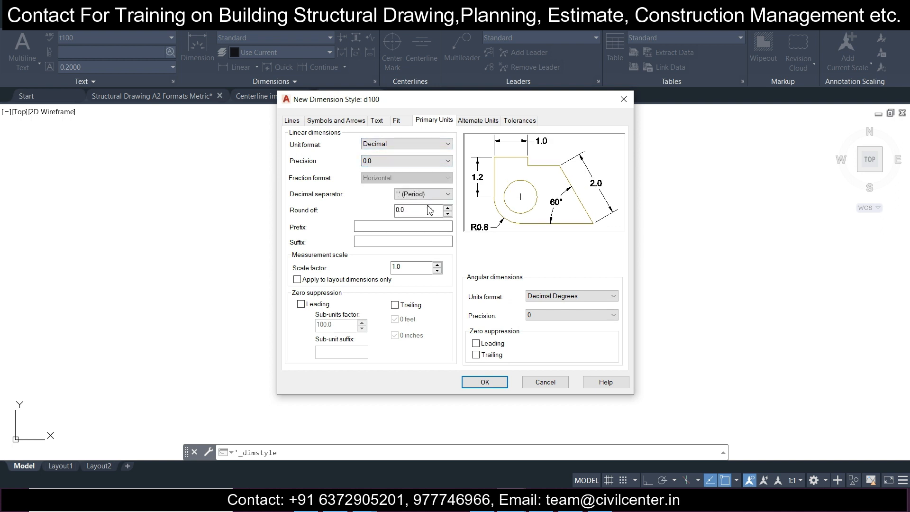
Set the d100 style's text placement to over the dimension line with leader, and its text style to t100
left_click(396, 121)
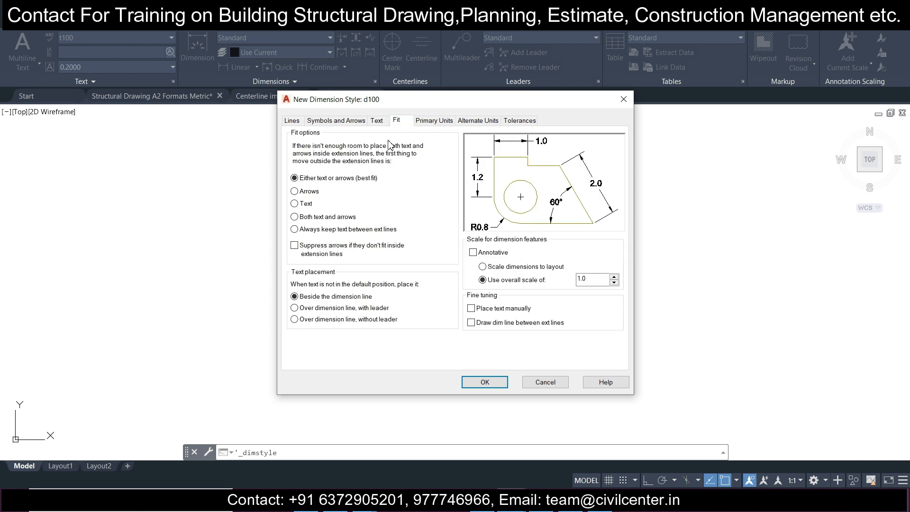
left_click(352, 309)
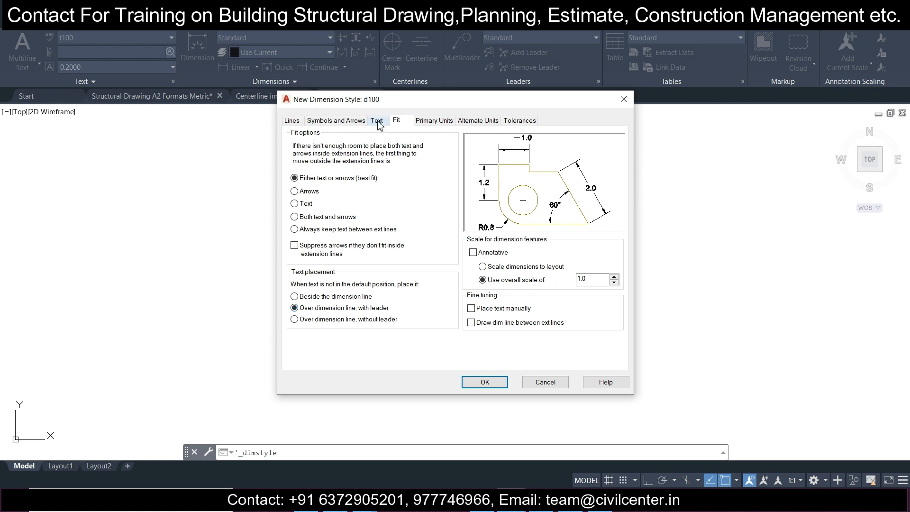
left_click(377, 122)
left_click(418, 156)
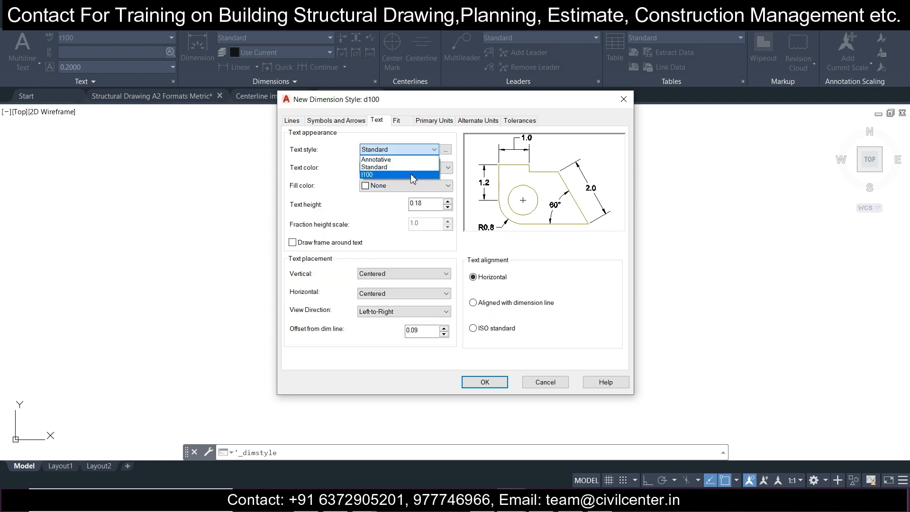
left_click(413, 171)
Set the d100 style's arrow size to 150 and make d100 the current dimension style
left_click(349, 121)
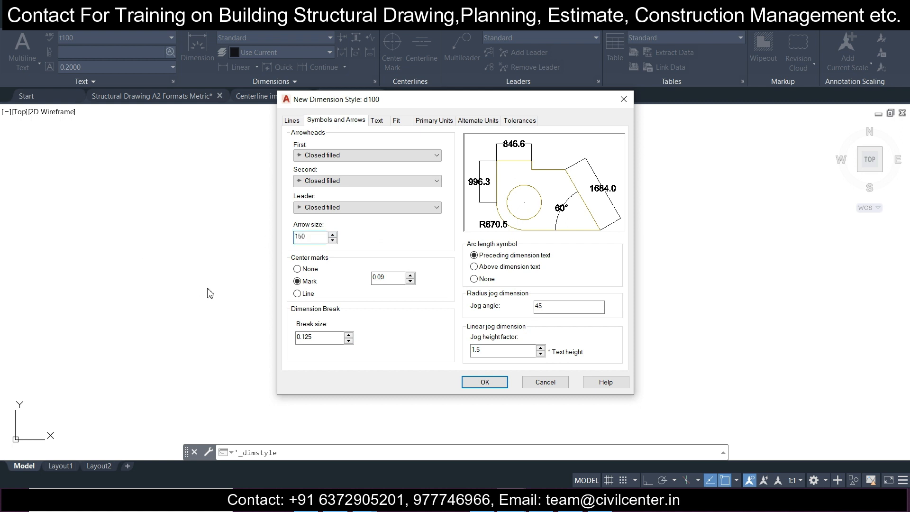
type("150")
left_click(478, 382)
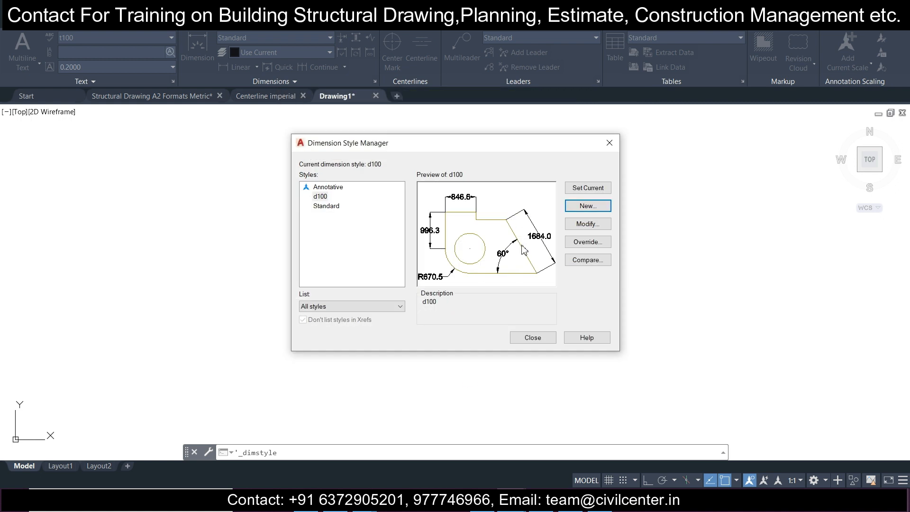
left_click(588, 187)
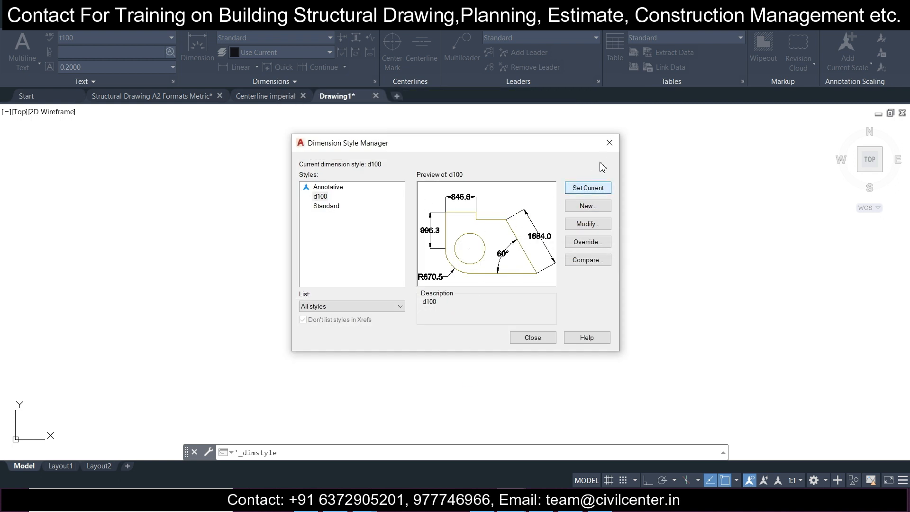
left_click(609, 143)
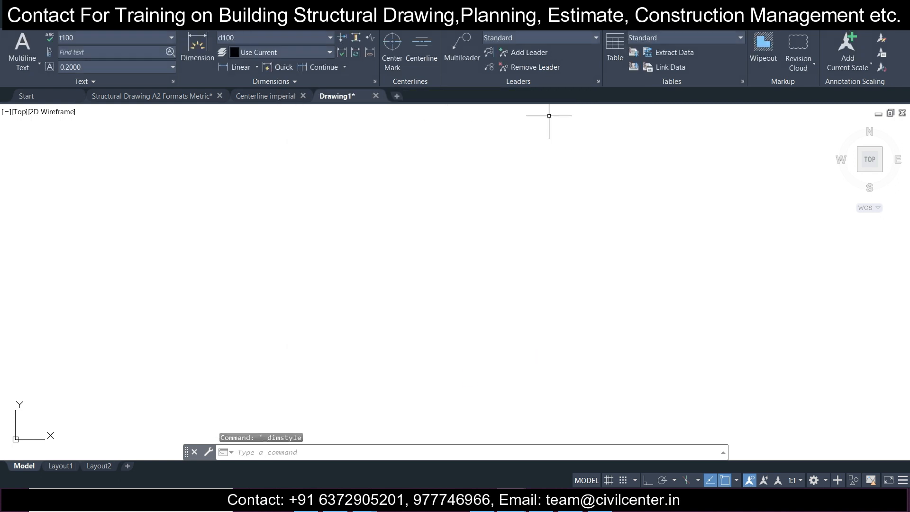
Create a new multileader style named l100 starting from the Standard style
left_click(598, 81)
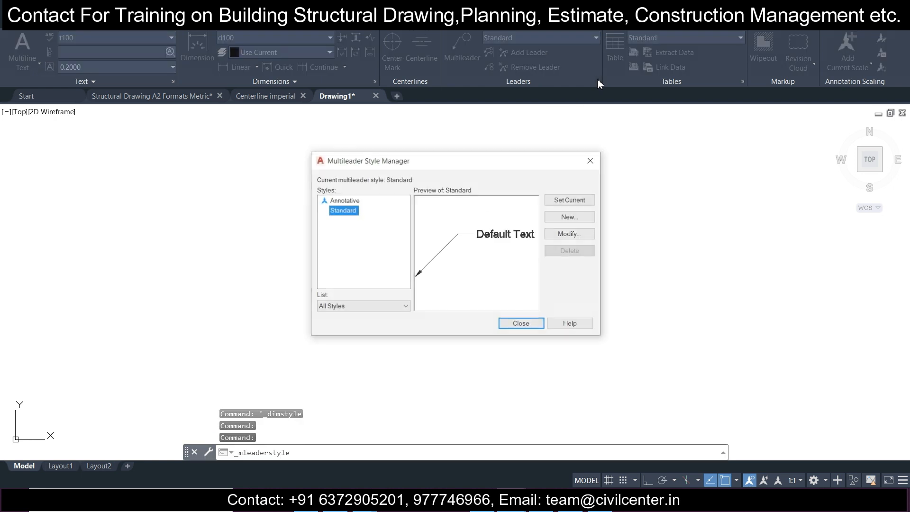
left_click(589, 218)
type("l100")
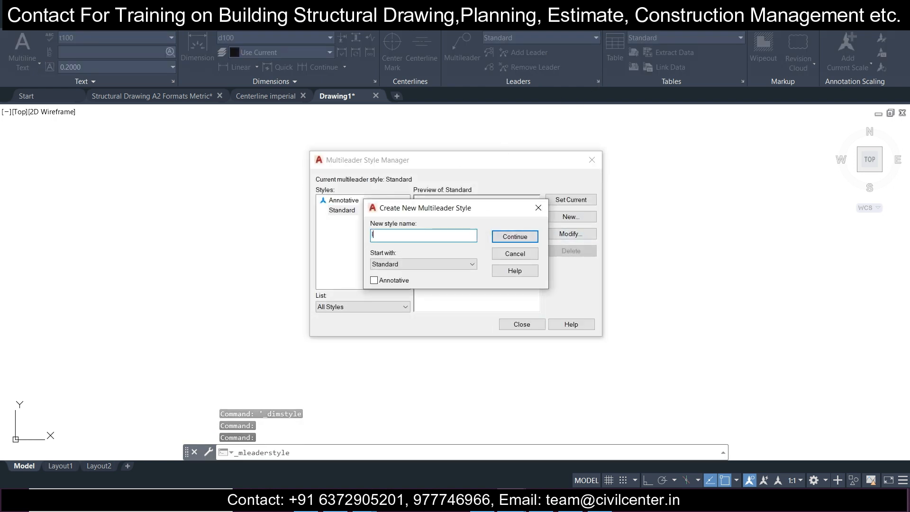
left_click(532, 238)
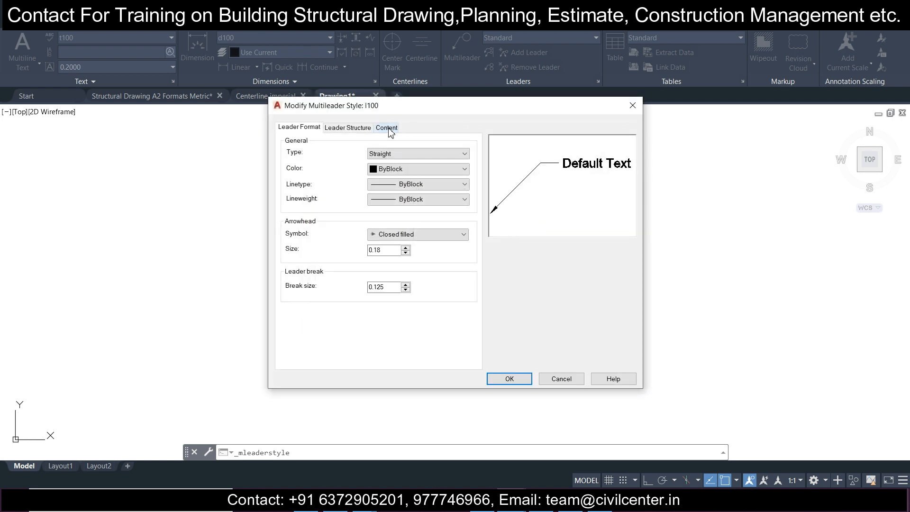
Set the l100 multileader style's text style to t100 and arrowhead size to 150, and finish the style
left_click(387, 128)
left_click(424, 187)
left_click(427, 213)
left_click(369, 128)
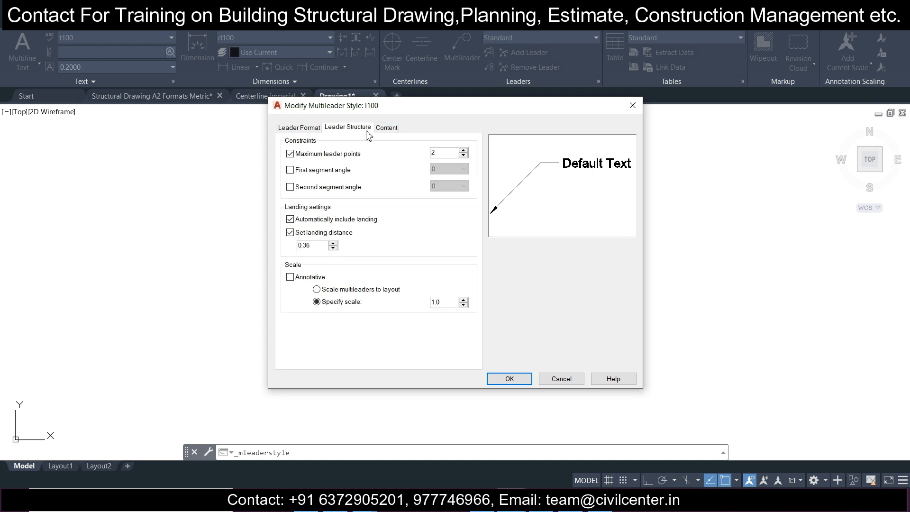
left_click(313, 129)
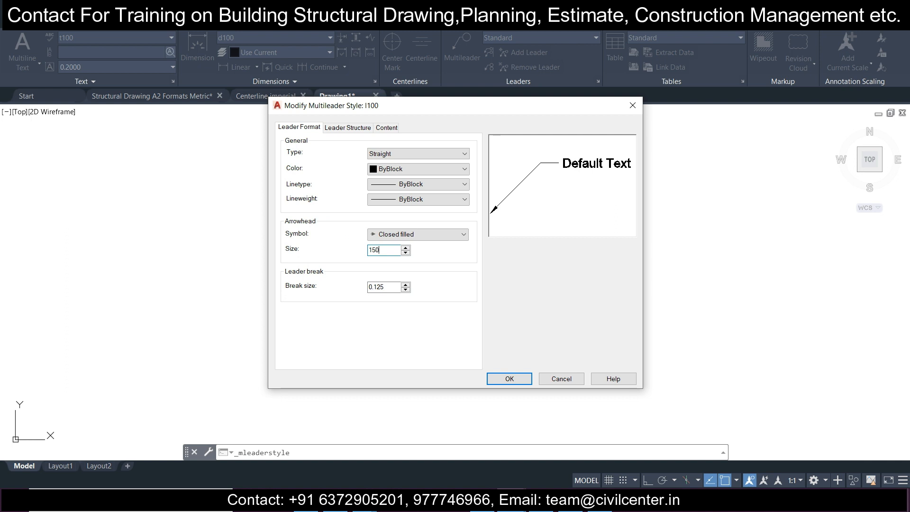
left_click(507, 377)
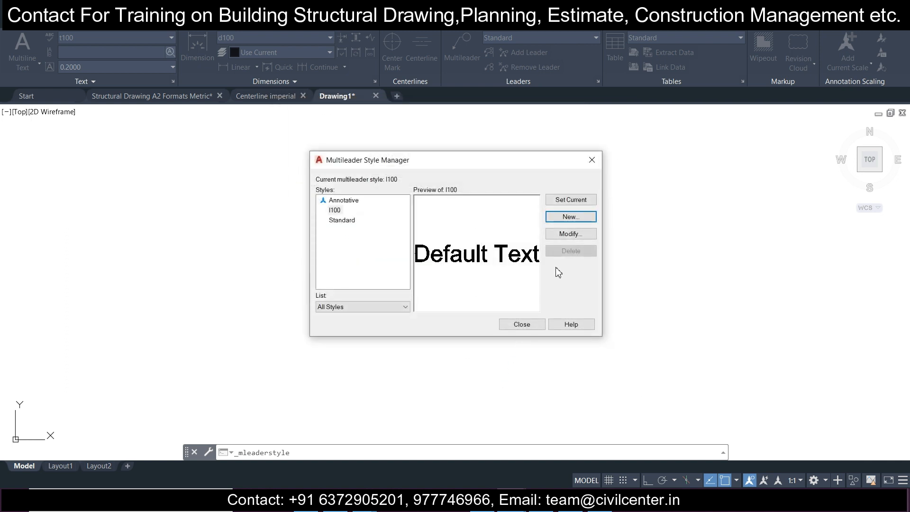
left_click(529, 326)
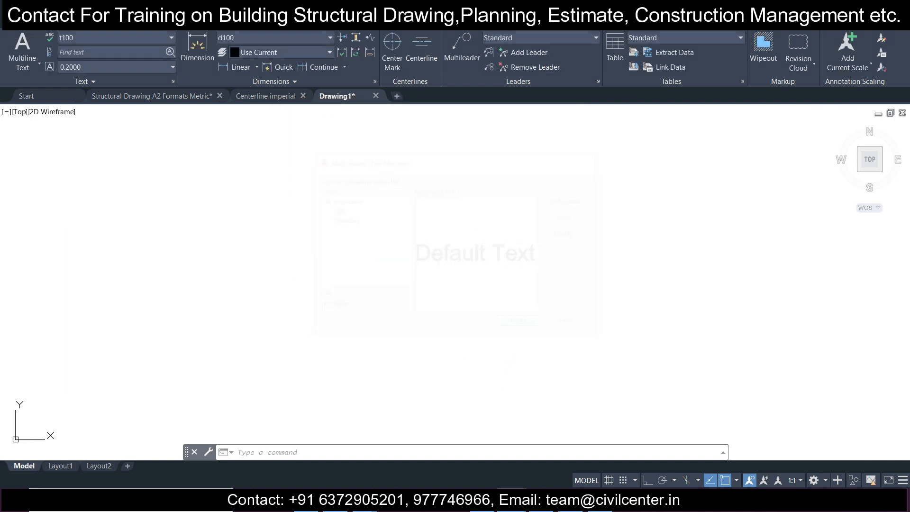
Turn on Ortho and draw a horizontal reference line 254 long in the new drawing
left_click(41, 28)
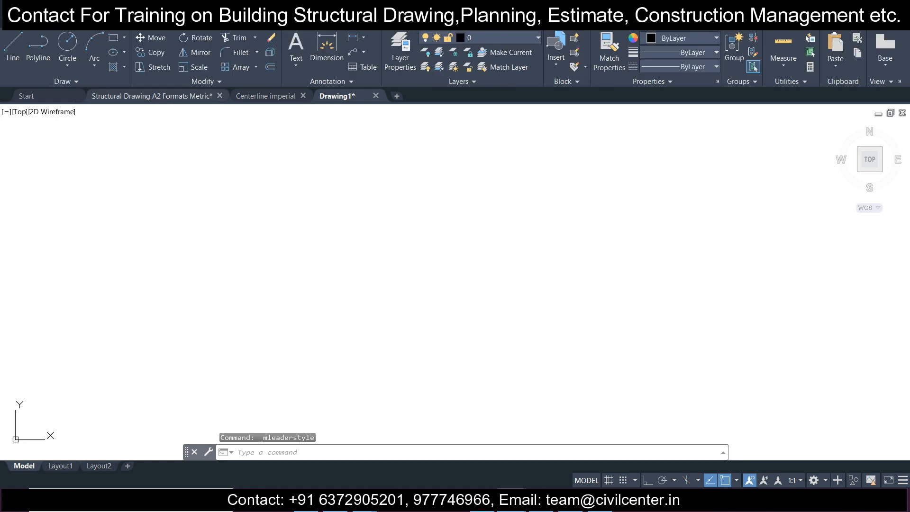
left_click(13, 53)
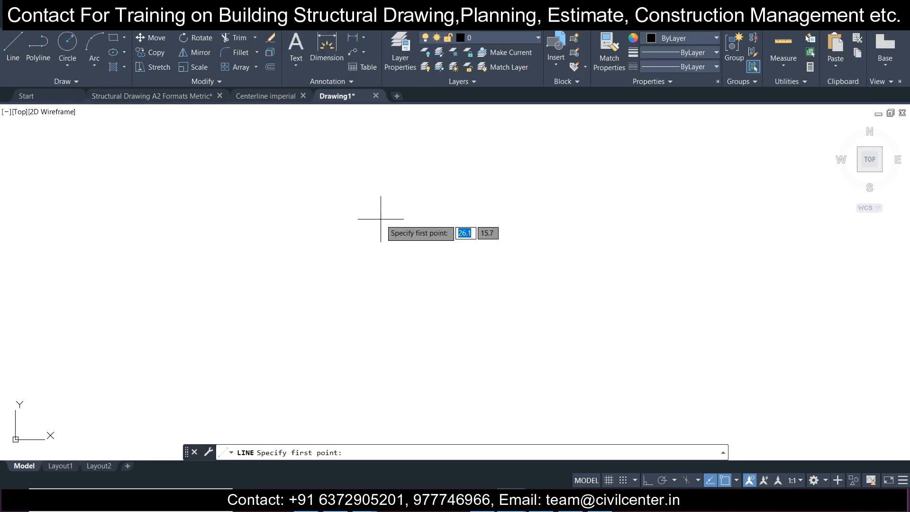
left_click(647, 479)
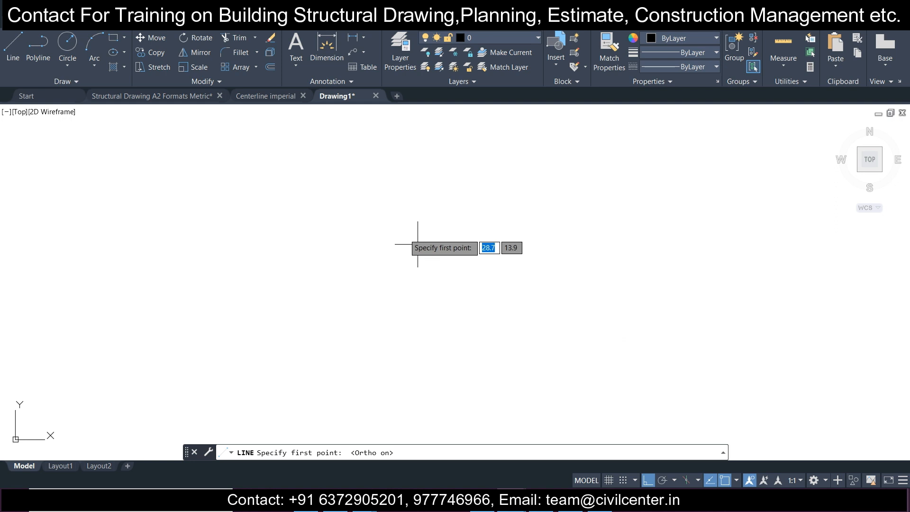
left_click(320, 185)
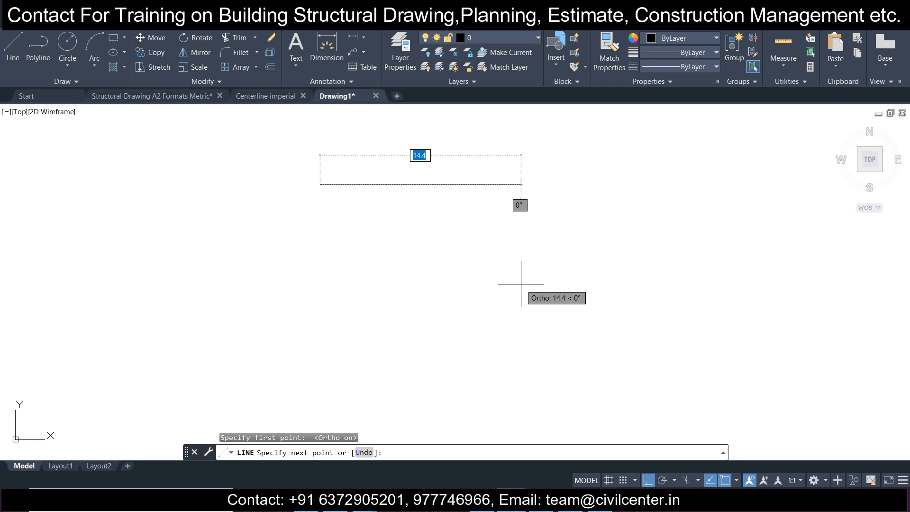
type("254")
key("Return")
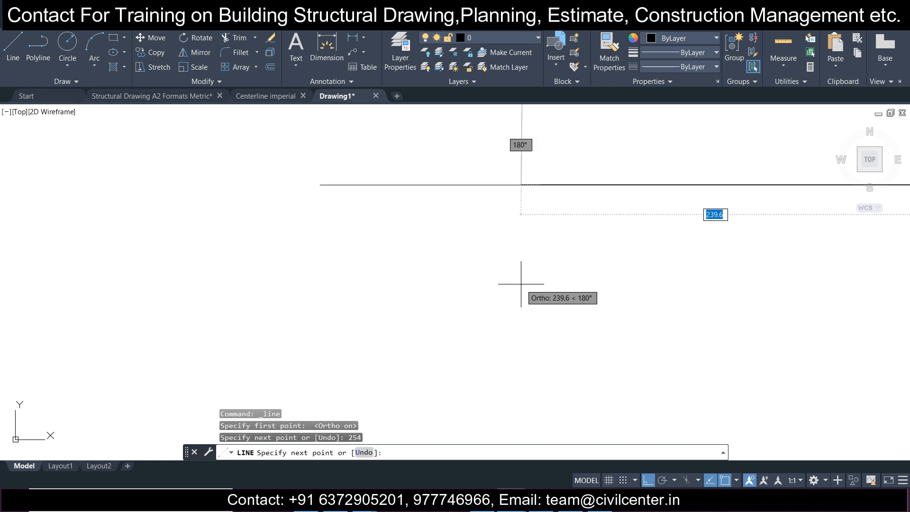
key("Return")
scroll(522, 281, "down", 4)
mouse_move(577, 304)
middle_mouse_down()
mouse_move(351, 219)
mouse_move(380, 188)
middle_mouse_up()
scroll(351, 219, "down", 3)
scroll(380, 188, "up", 1)
scroll(357, 157, "up", 1)
middle_click_drag(357, 154, 342, 217)
left_click(342, 47)
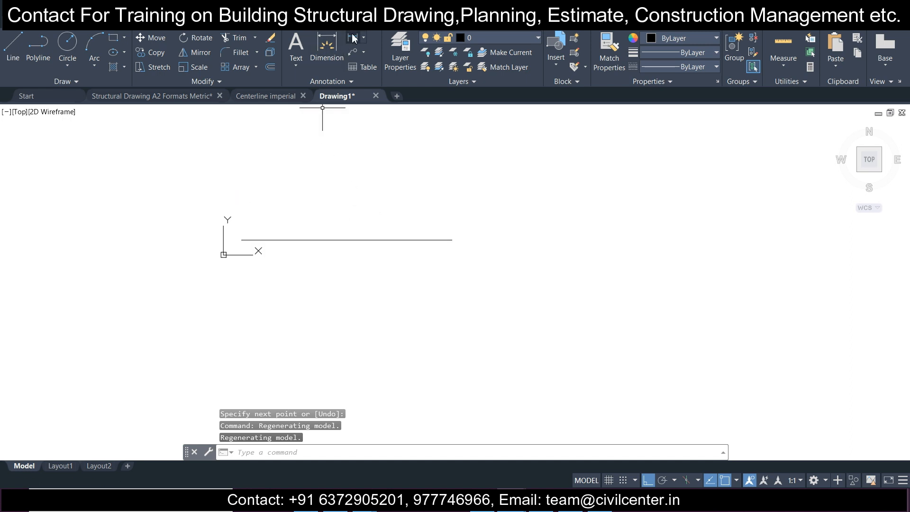
left_click(242, 240)
left_click(451, 239)
scroll(441, 202, "down", 3)
key("Escape")
scroll(436, 203, "down", 3)
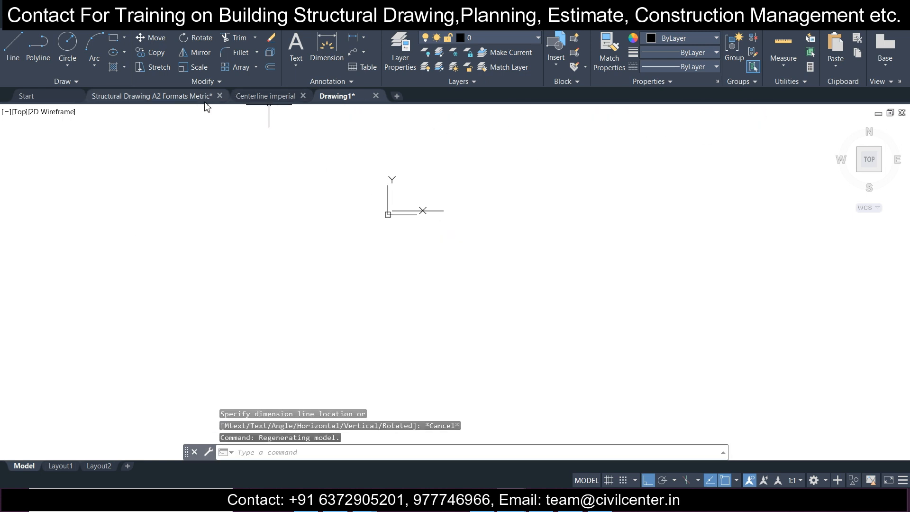
Select the whole floor plan in the Centerline imperial drawing and copy it
left_click(265, 96)
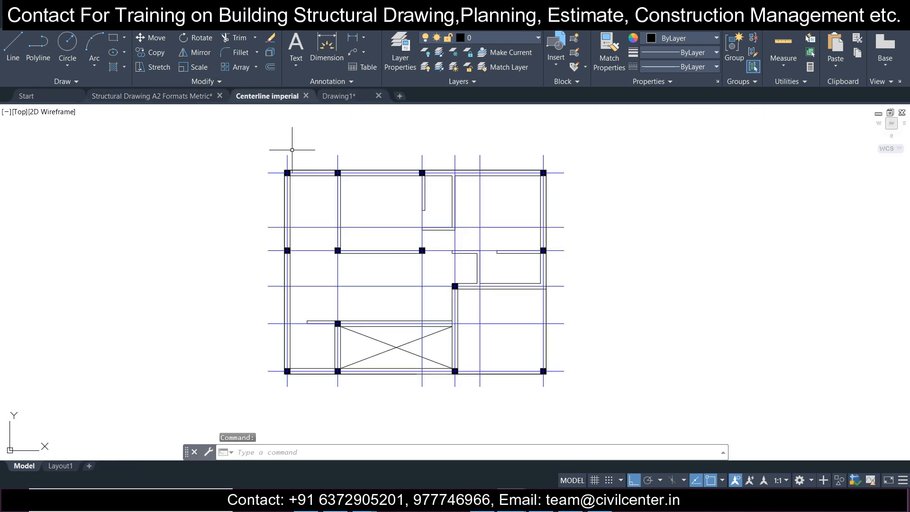
left_click(292, 149)
scroll(307, 181, "down", 5)
left_click(356, 232)
scroll(327, 185, "up", 3)
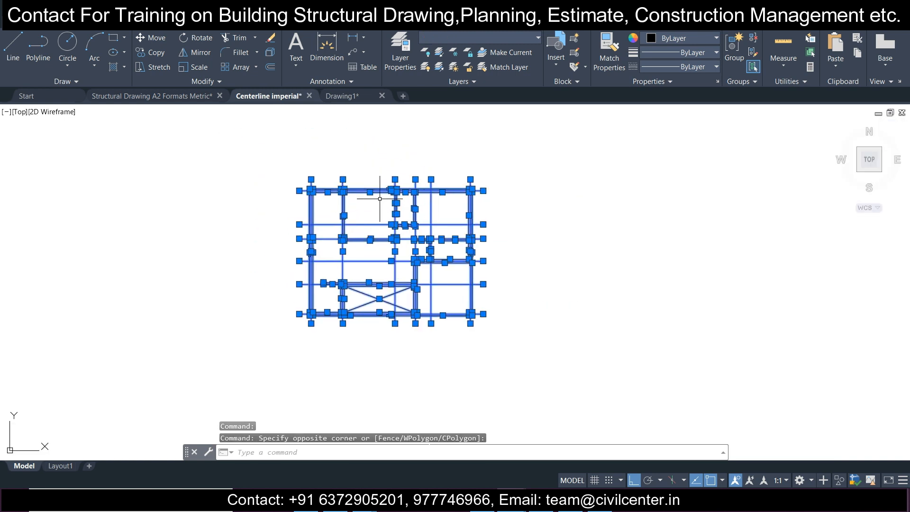
key("ctrl+c")
Paste the copied floor plan into Drawing1 below the reference line
left_click(350, 96)
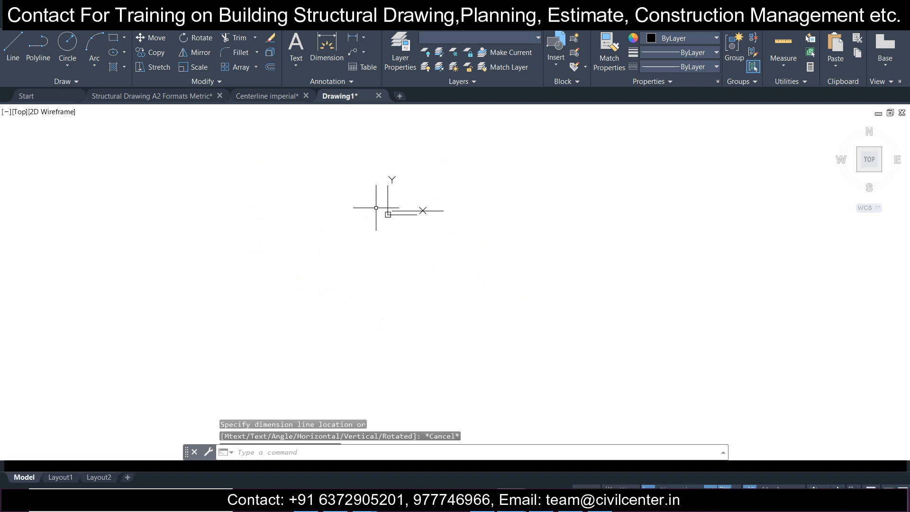
key("ctrl+v")
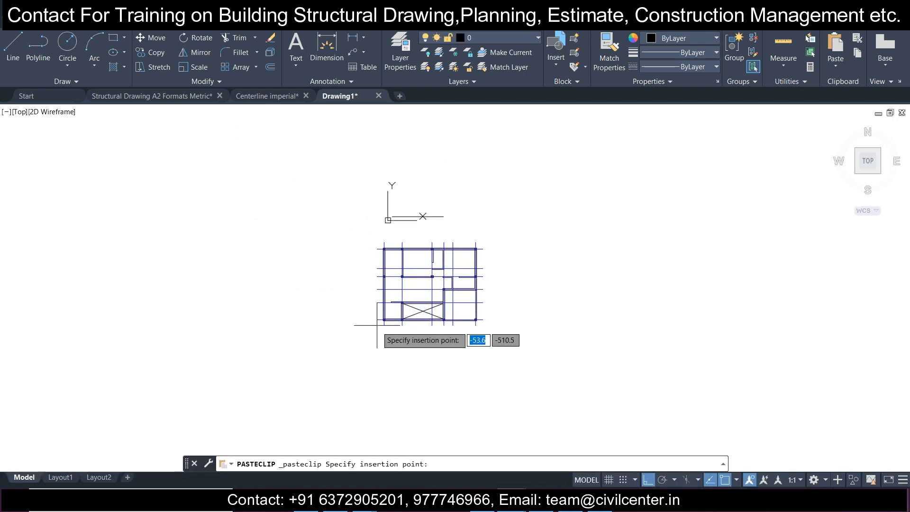
left_click(377, 325)
Start aligning the whole pasted plan, matching the upper-left corner of its top-left column to the reference line's left end
left_click(366, 244)
left_click(511, 351)
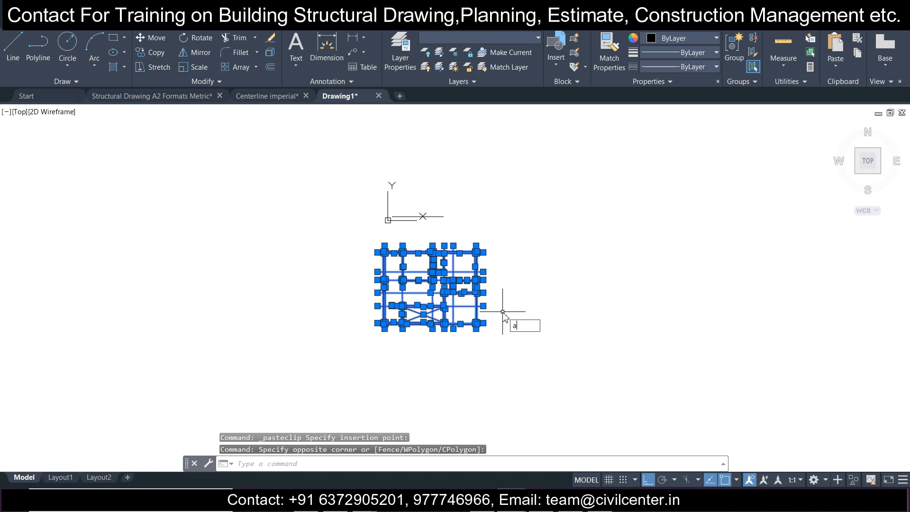
type("al")
key("Return")
scroll(361, 211, "up", 8)
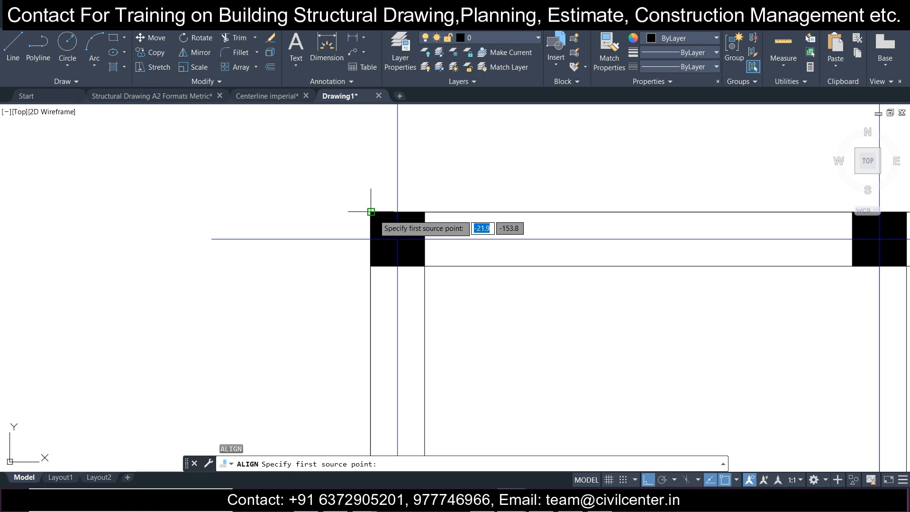
left_click(371, 212)
scroll(474, 199, "down", 6)
middle_click_drag(459, 169, 497, 268)
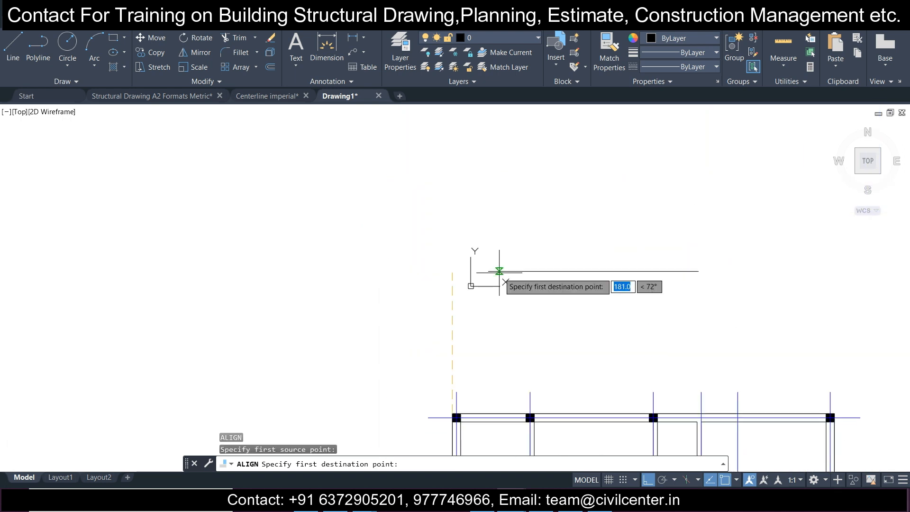
left_click(488, 271)
Match the column's upper-right corner to the reference line's right end and scale the plan to the alignment points
scroll(450, 406, "up", 6)
middle_click_drag(459, 398, 436, 316)
scroll(437, 316, "up", 3)
left_click(451, 320)
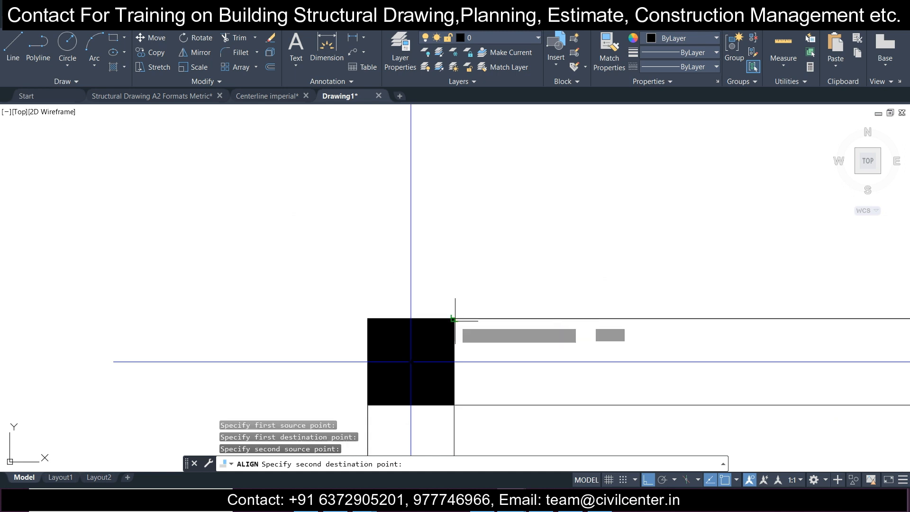
scroll(449, 304, "down", 5)
middle_click_drag(546, 242, 390, 335)
scroll(406, 297, "down", 1)
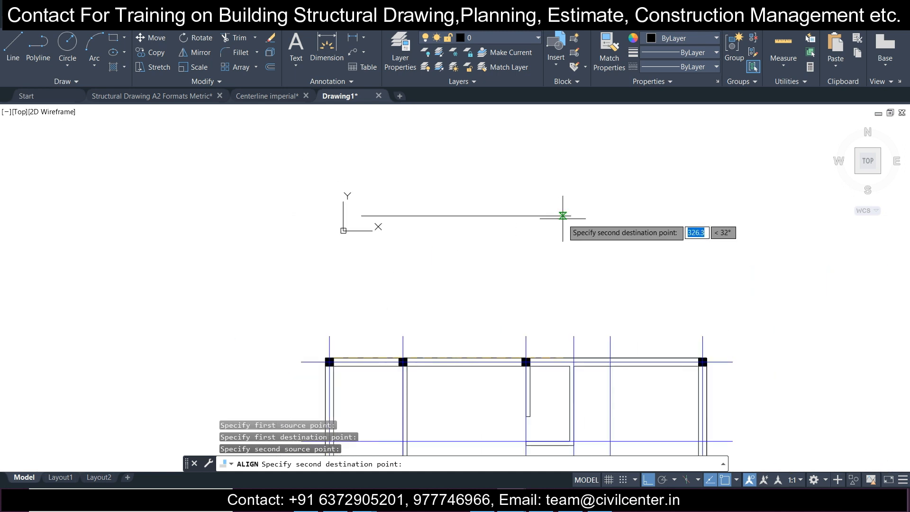
left_click(571, 216)
key("Return")
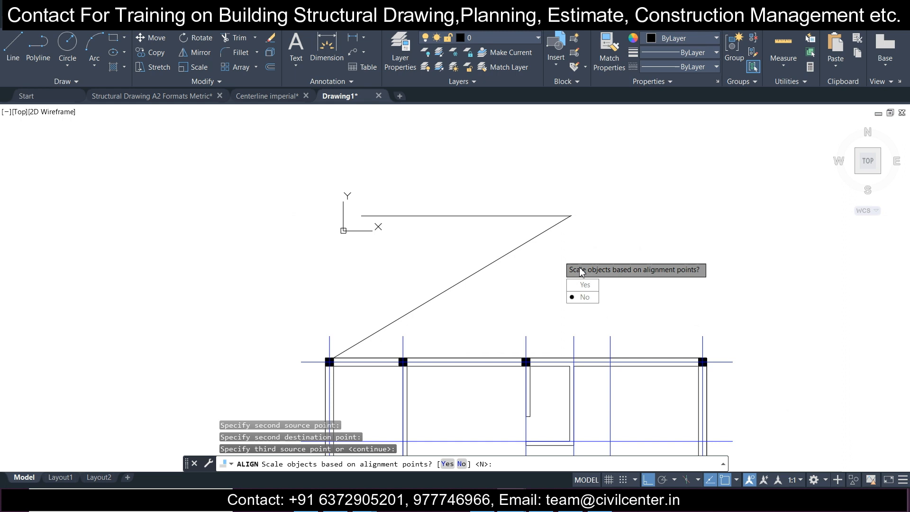
left_click(587, 285)
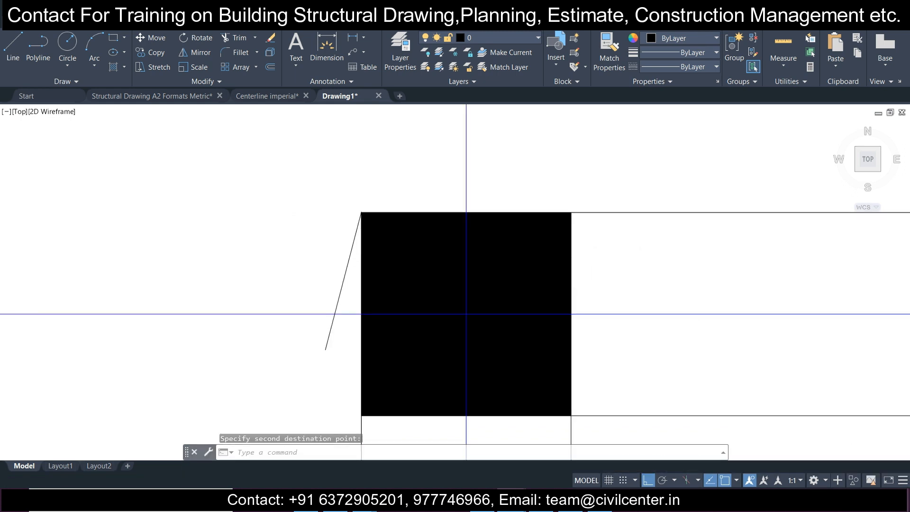
Erase the reference line lying along the top edge of the top-left column
scroll(471, 204, "down", 10)
scroll(467, 216, "up", 6)
left_click(456, 225)
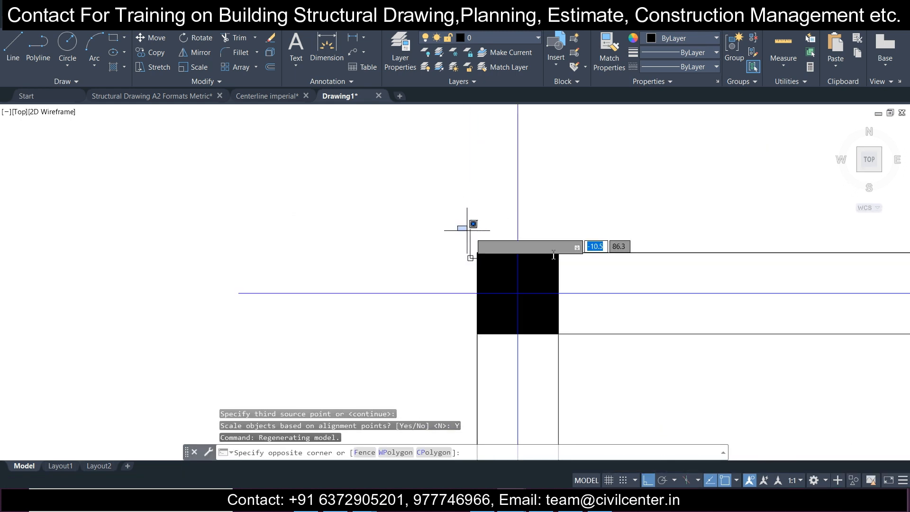
left_click(615, 272)
key("Delete")
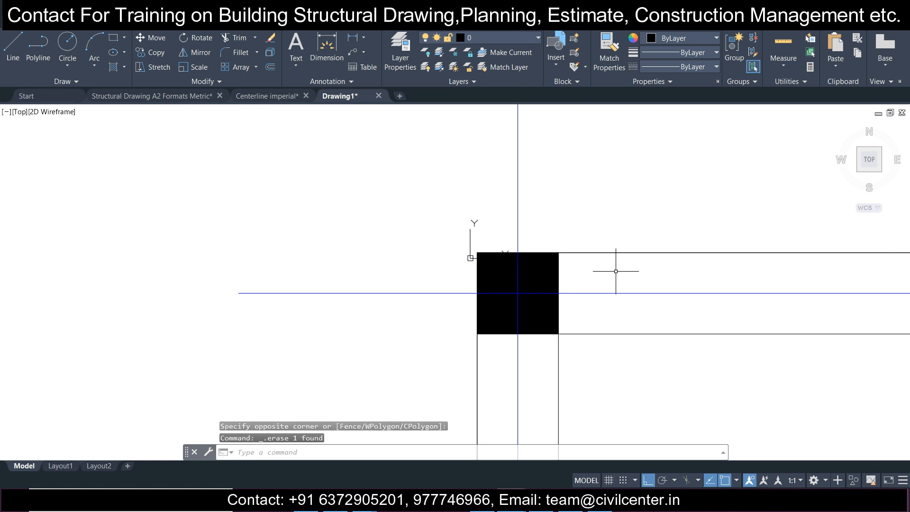
Save the drawing as Centerline Metric in the same folder as Centerline imperial
scroll(616, 271, "down", 10)
scroll(513, 219, "up", 4)
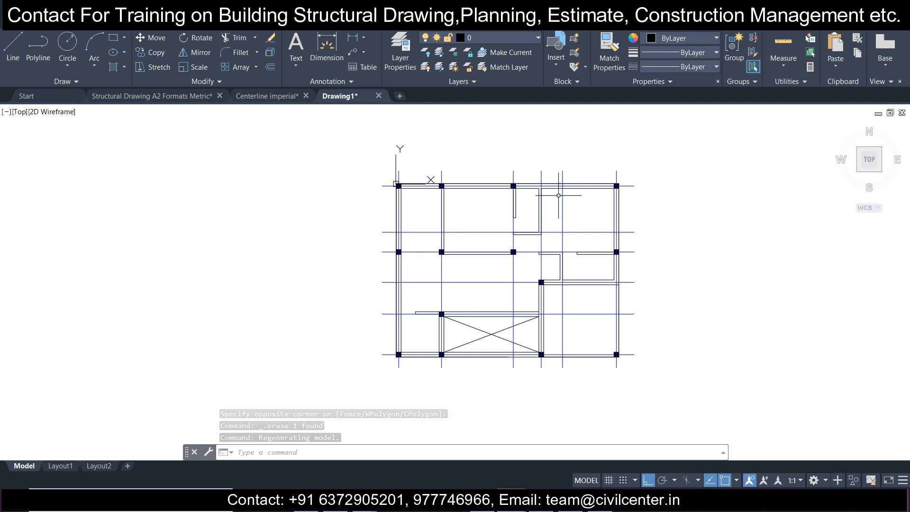
key("ctrl+s")
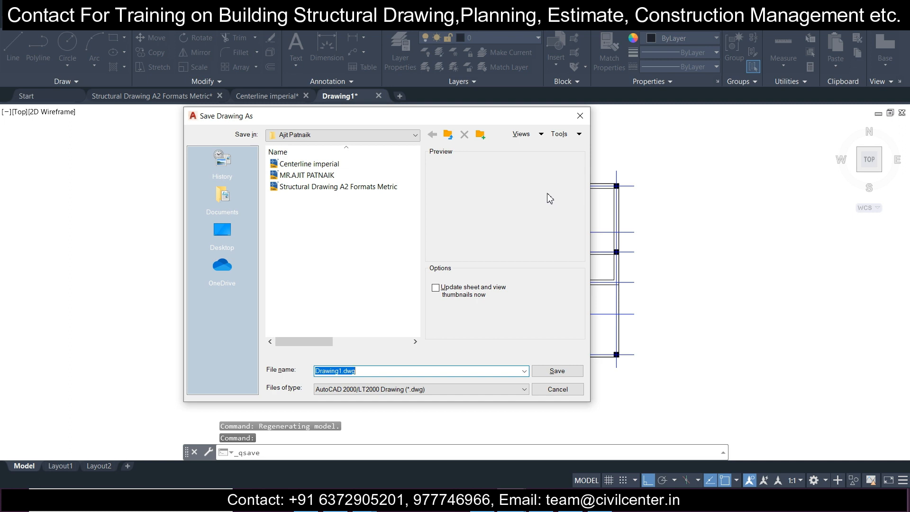
left_click(322, 164)
double_click(366, 370)
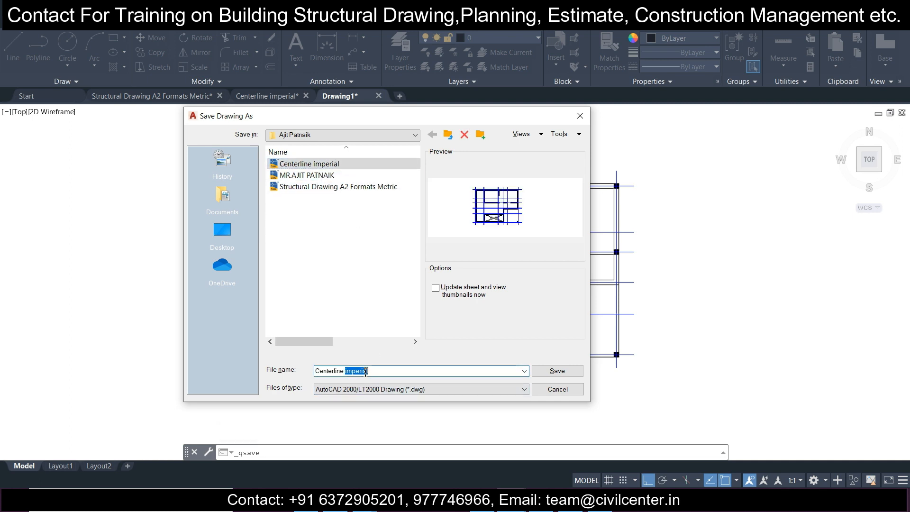
type("Metric")
left_click(548, 371)
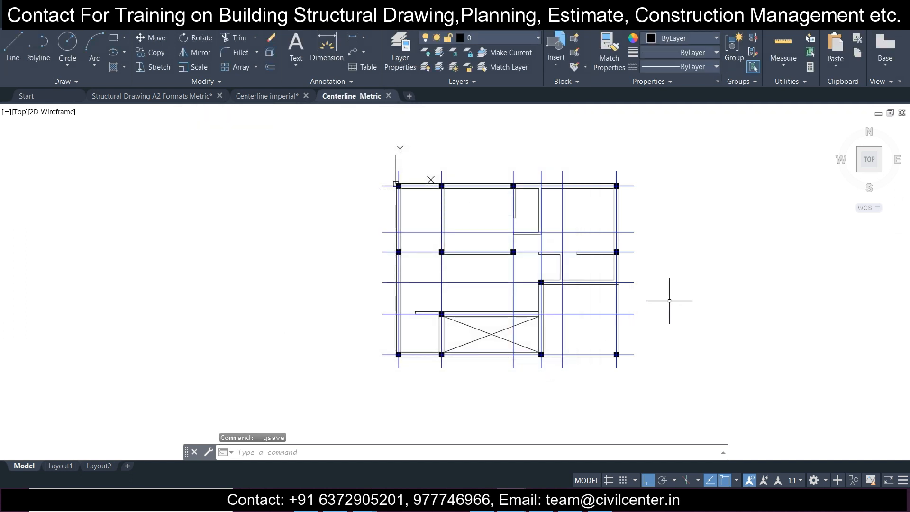
Export the metric plan as an AutoCAD 2000/LT2000 DXF file named dxf
type("dx")
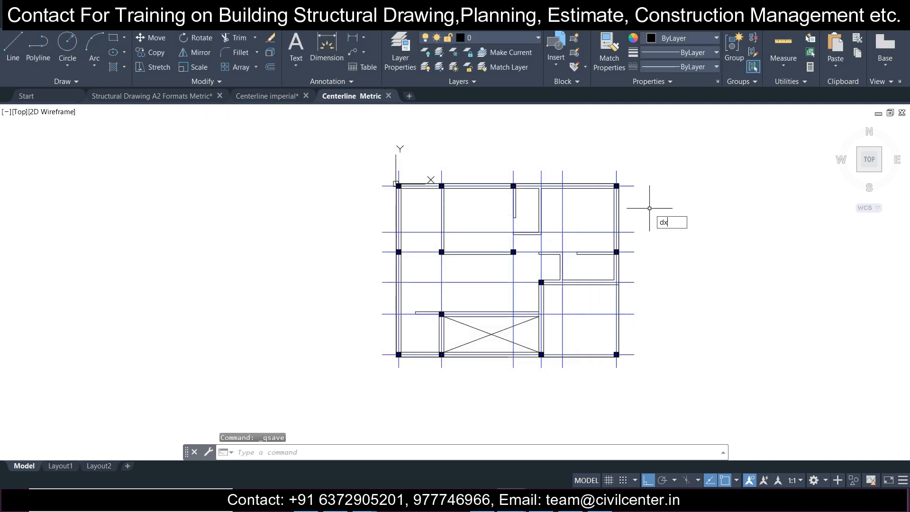
type("f")
key("Return")
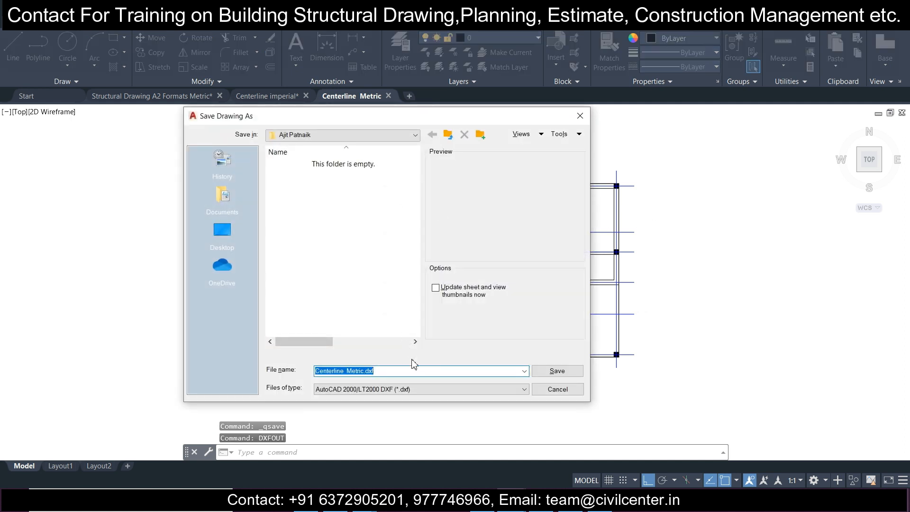
type("dxf")
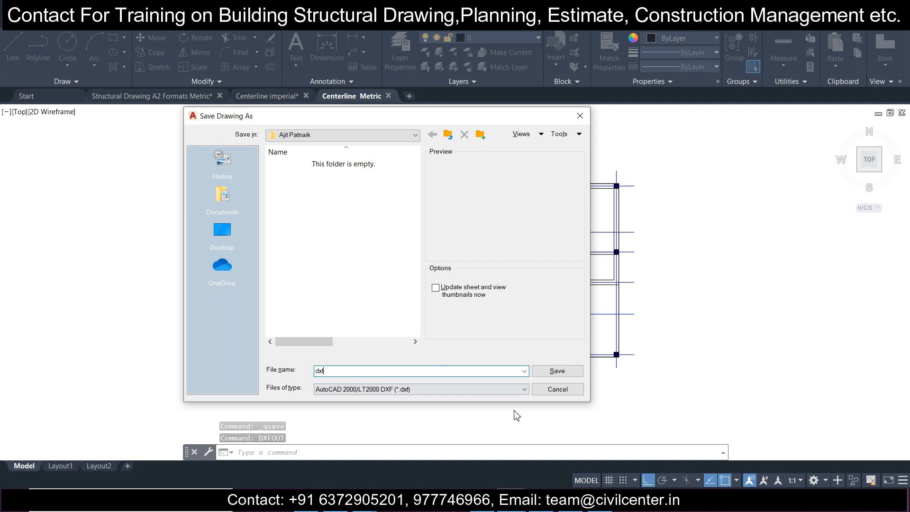
left_click(537, 374)
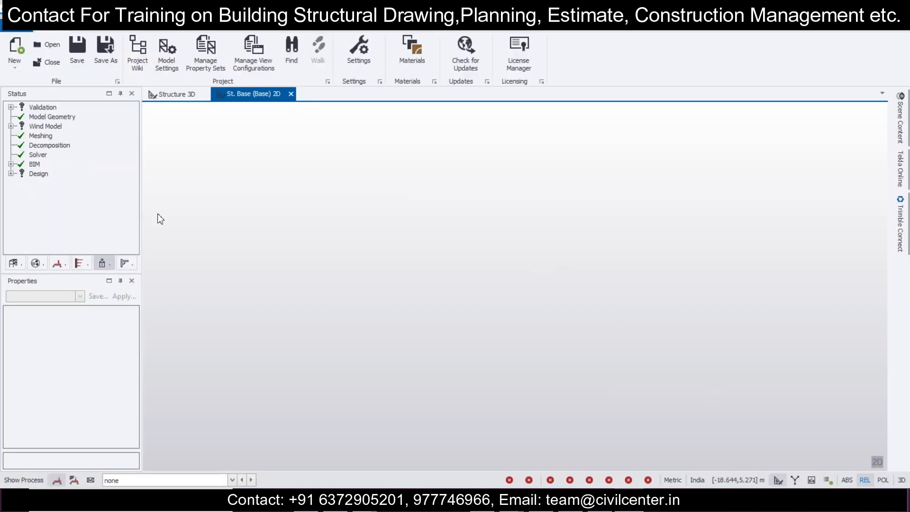
Start a DXF grid import on the base level and open the dxf file from the client's folder inside Running
left_click(160, 30)
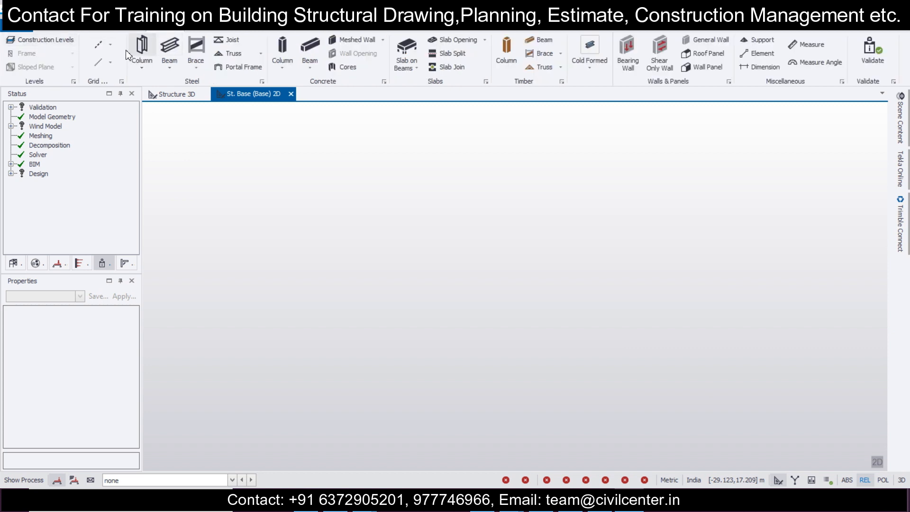
left_click(109, 44)
left_click(155, 149)
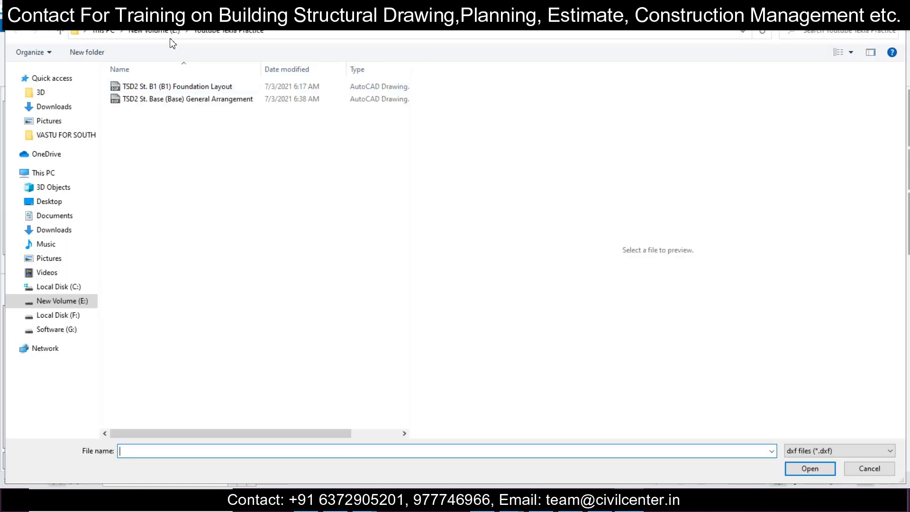
left_click(162, 32)
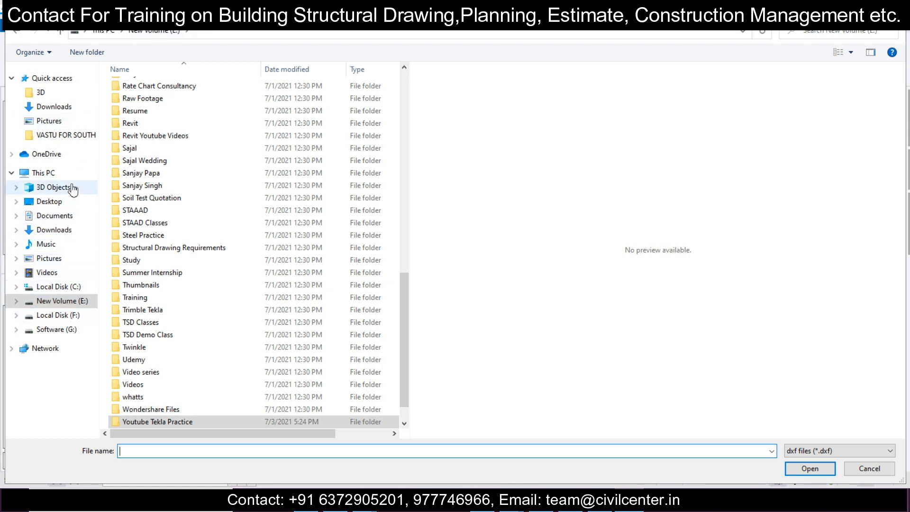
left_click(61, 205)
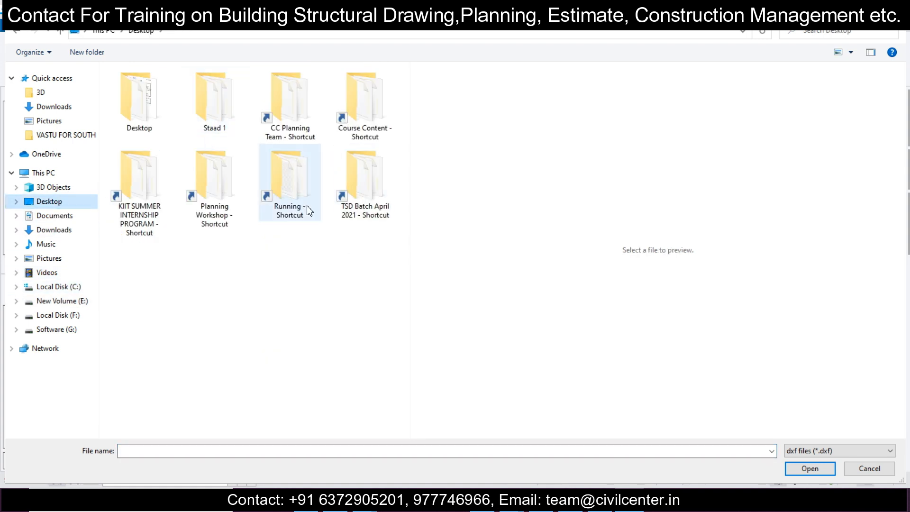
double_click(286, 201)
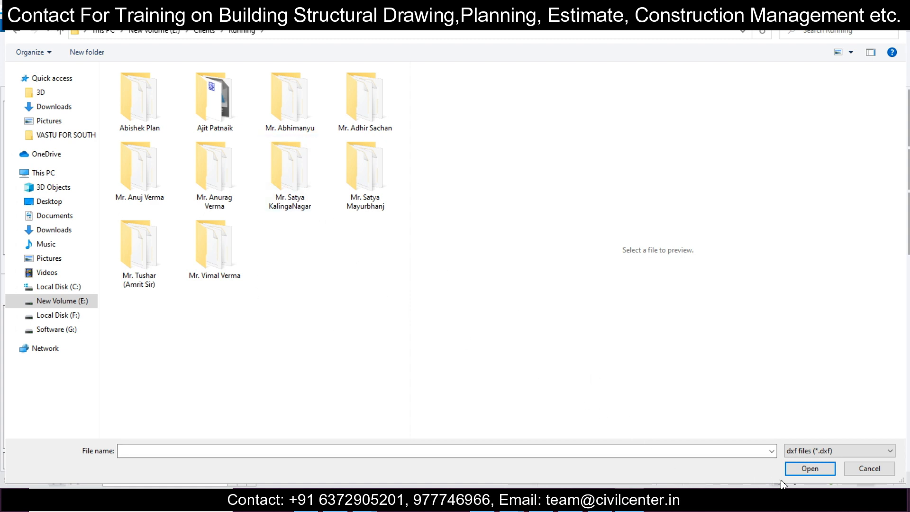
double_click(229, 127)
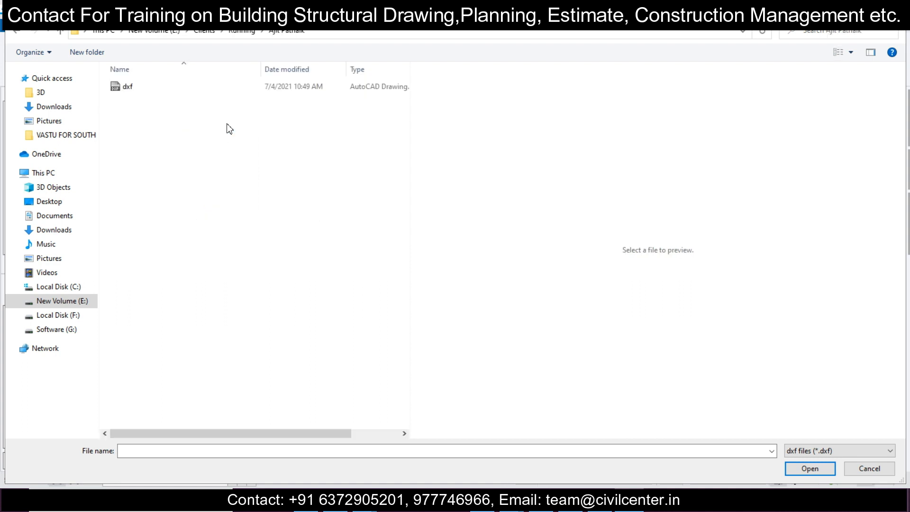
left_click(228, 89)
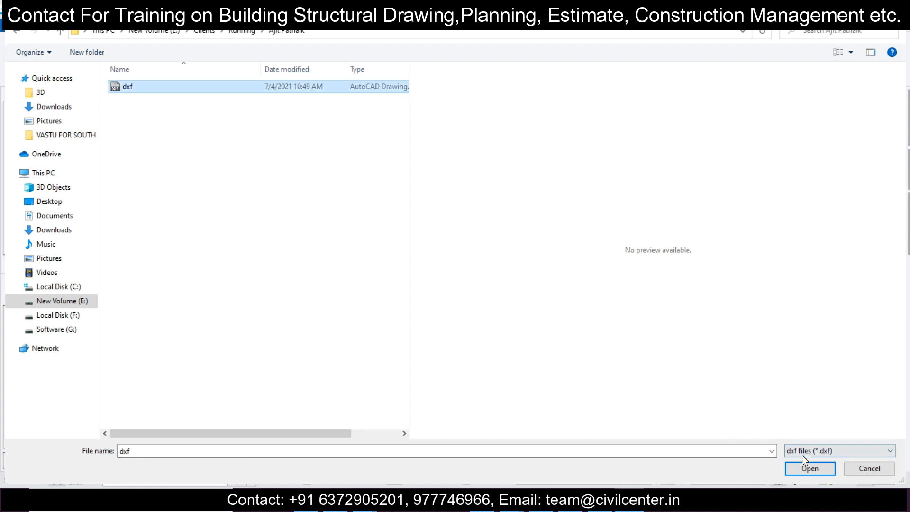
left_click(808, 468)
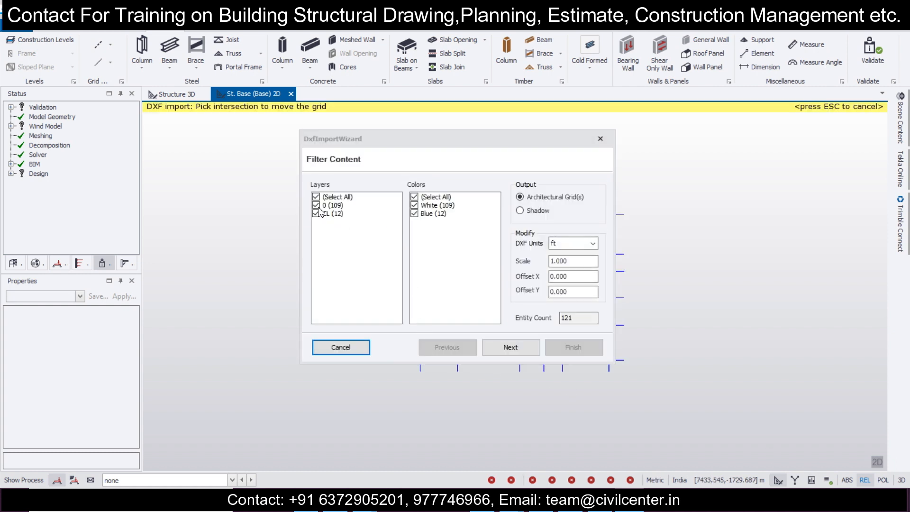
Import only layer CL as architectural grids in mm, grouped by layer, onto level St. Base (Base)
left_click(315, 205)
left_click(569, 246)
left_click(563, 293)
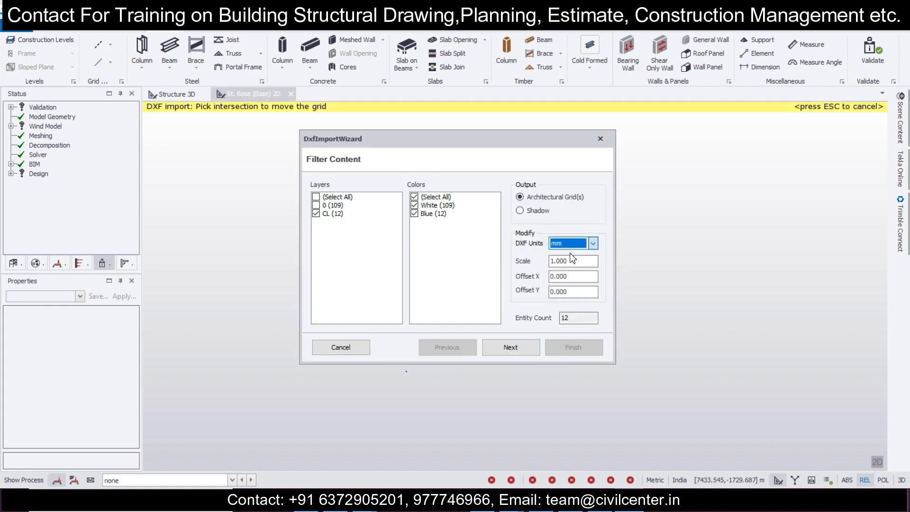
left_click(519, 346)
left_click(342, 200)
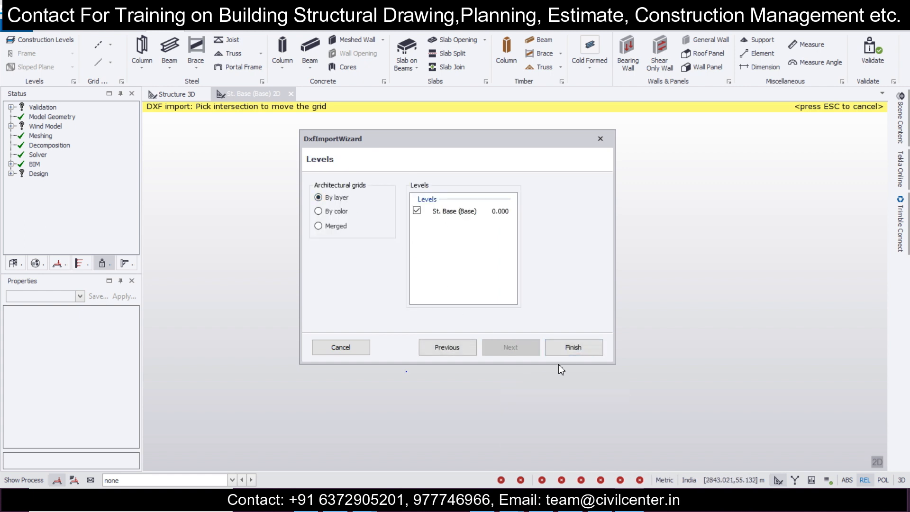
left_click(572, 348)
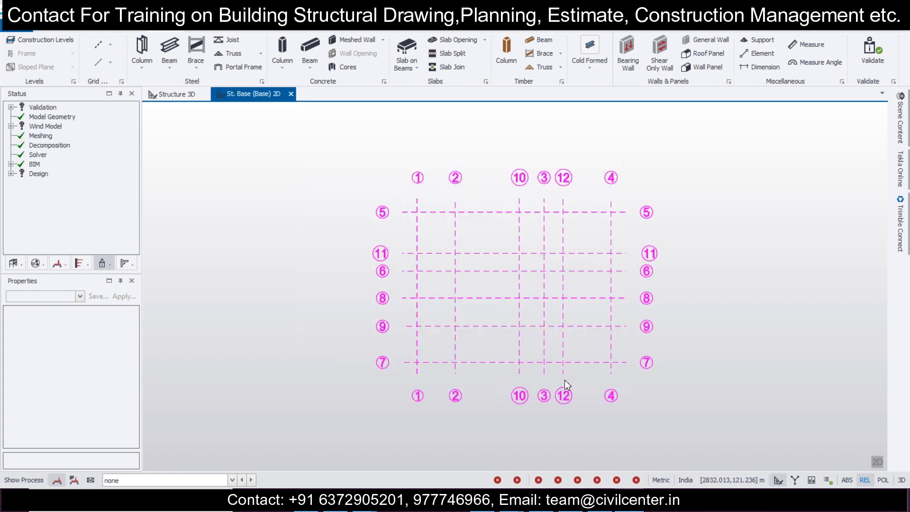
Start a second DXF import and open the same dxf file again
mouse_move(646, 246)
scroll(638, 306, "up", 3)
scroll(592, 234, "down", 1)
scroll(592, 234, "up", 1)
scroll(592, 234, "down", 3)
middle_click_drag(594, 233, 515, 263)
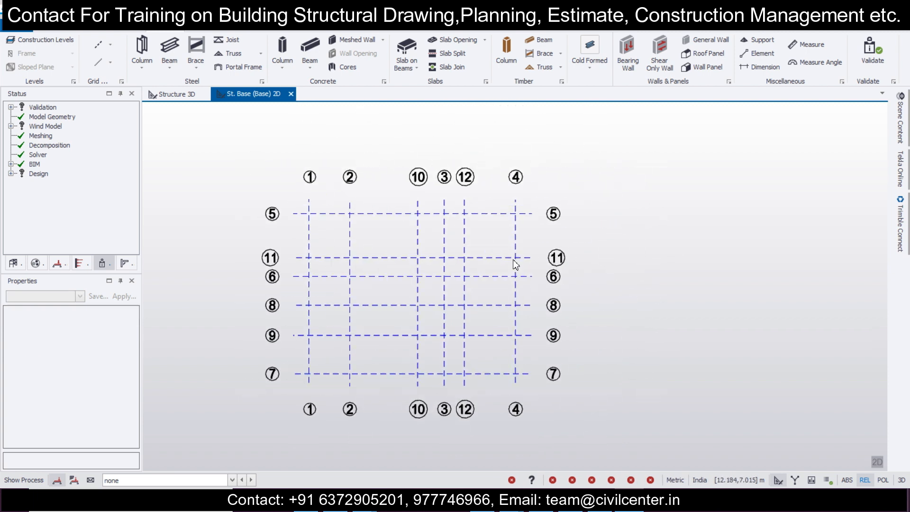
left_click(110, 44)
left_click(126, 150)
left_click(183, 89)
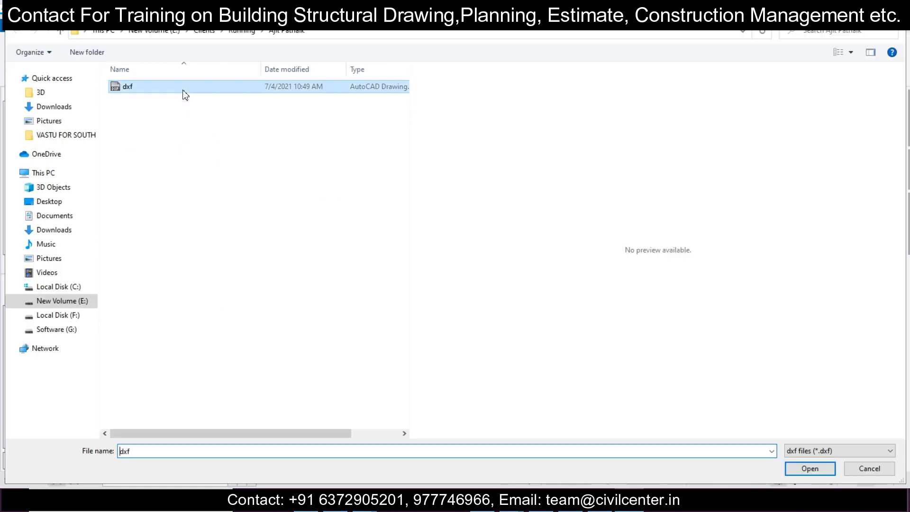
left_click(823, 460)
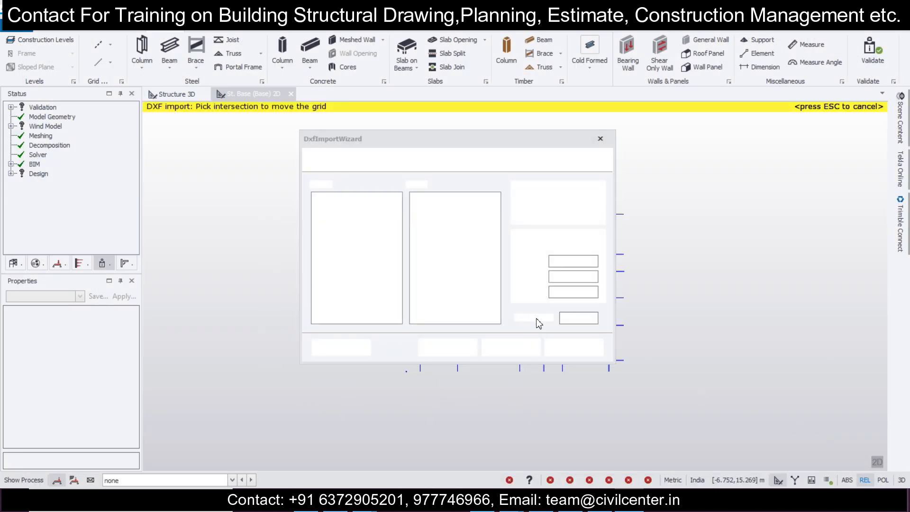
Import only layer 0 of the file as a shadow, with the DXF units set to mm
left_click(316, 213)
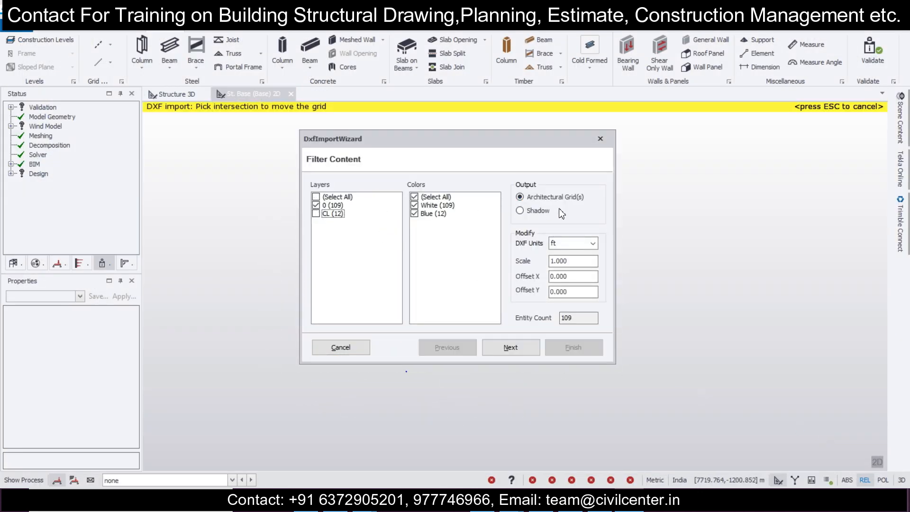
left_click(535, 211)
left_click(573, 243)
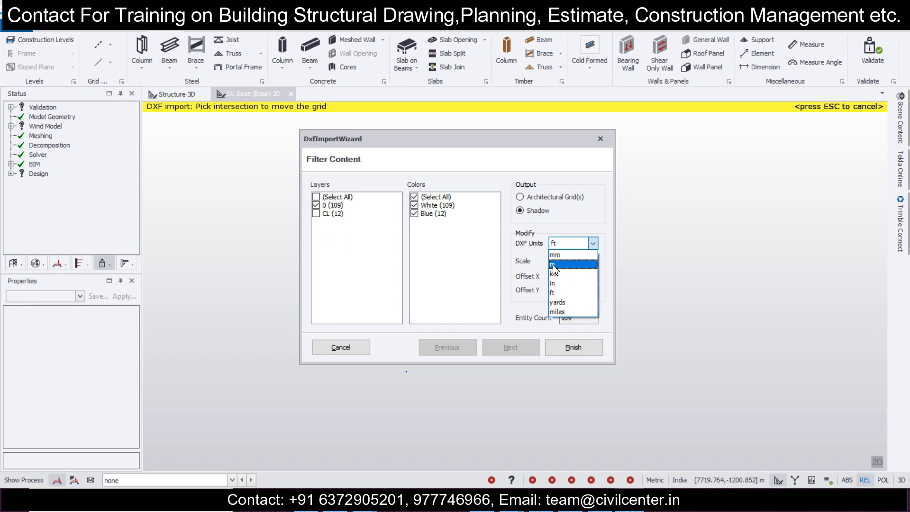
left_click(557, 255)
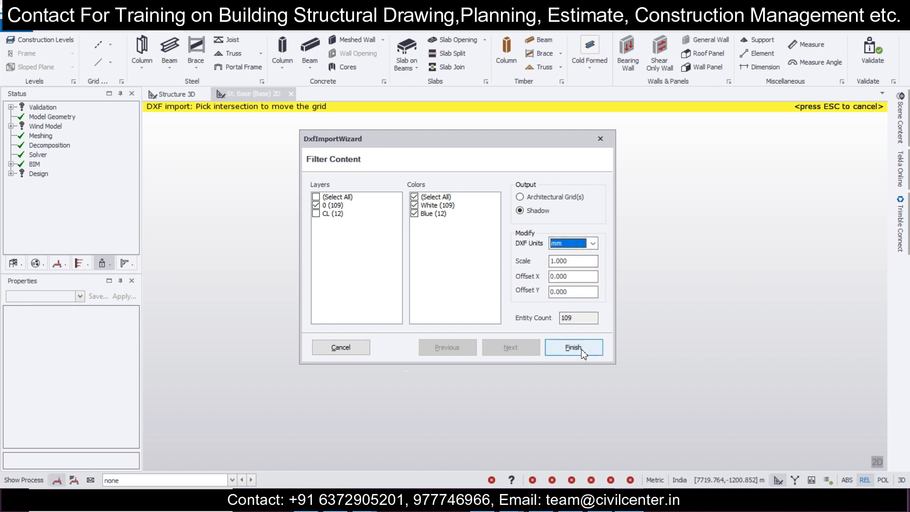
left_click(581, 351)
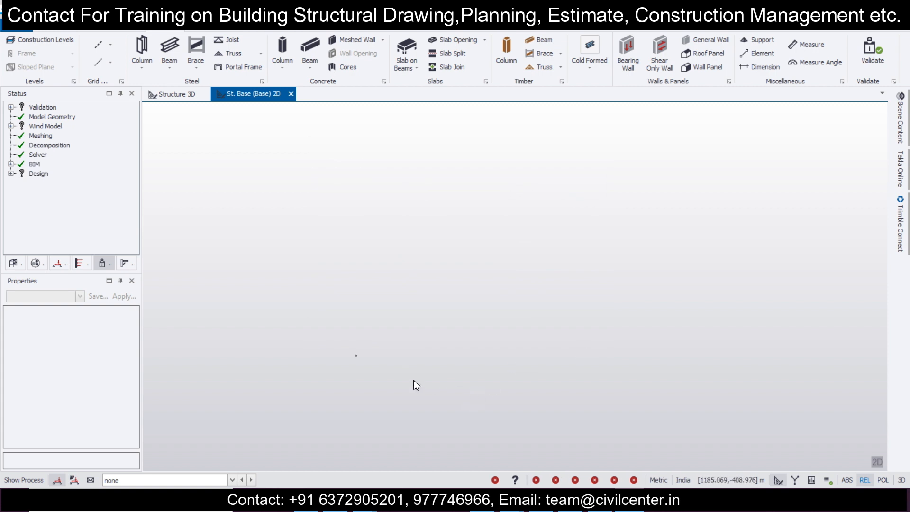
Examine how the imported wall and column shadow lines up with the gridlines on the base level
scroll(401, 332, "up", 6)
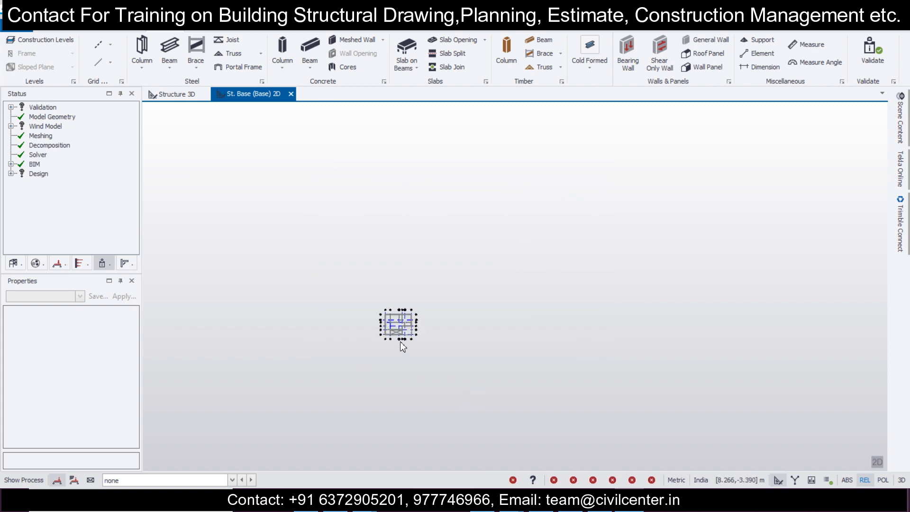
scroll(397, 334, "up", 6)
middle_click_drag(398, 336, 485, 400)
middle_click_drag(610, 285, 602, 306)
scroll(590, 311, "down", 1)
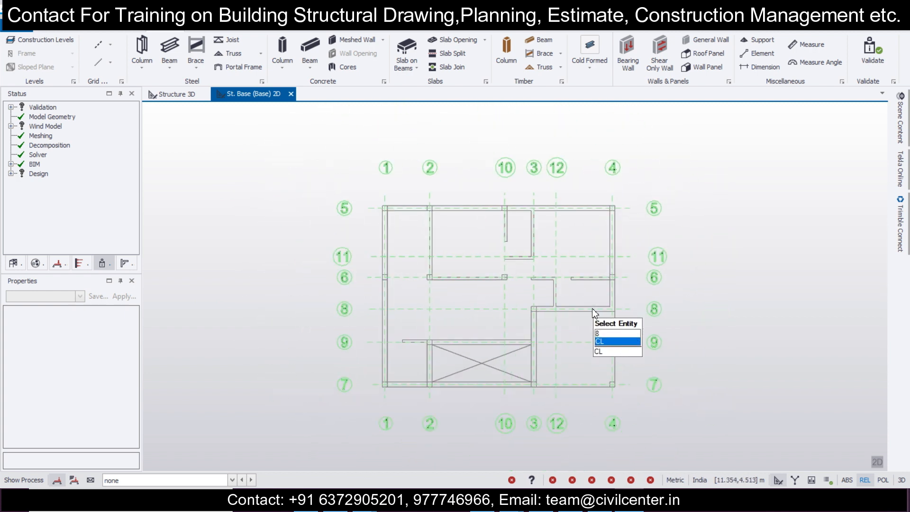
scroll(685, 296, "up", 1)
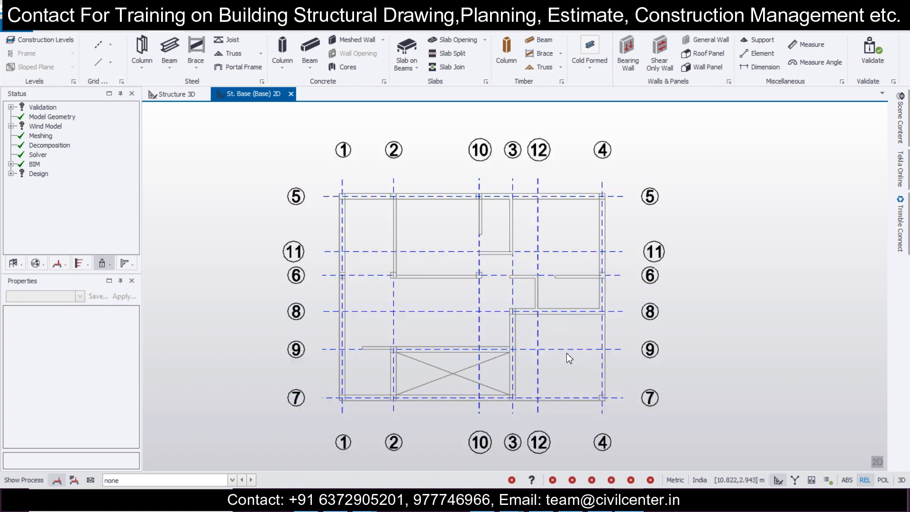
middle_click_drag(573, 362, 592, 346)
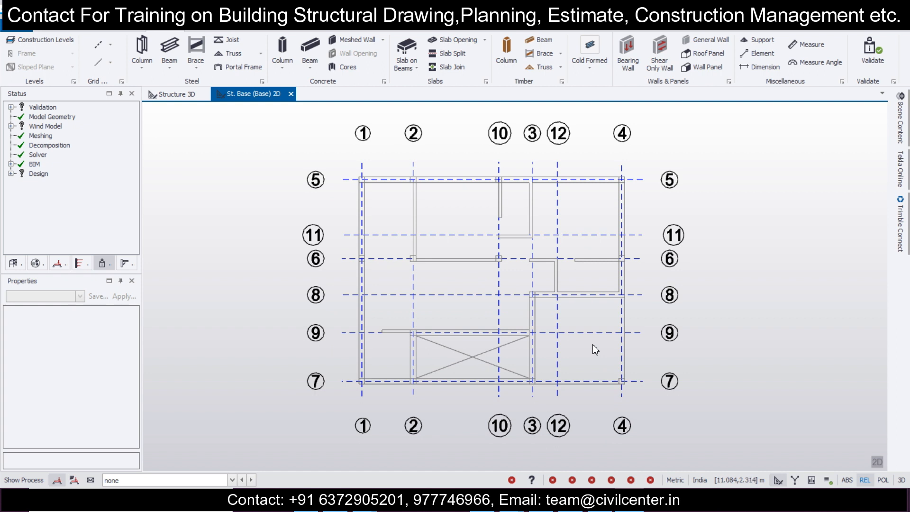